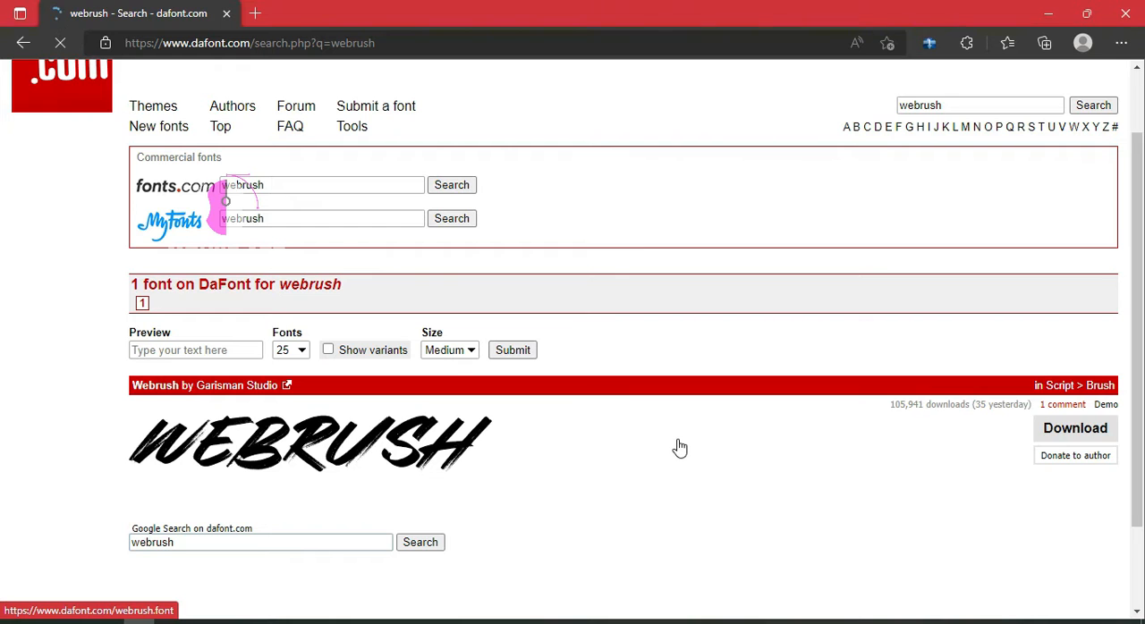
# Download the Webrush font from DaFont and install it from the Webrush Demo.ttf file in the raw folder
pyautogui.click(1080, 435)
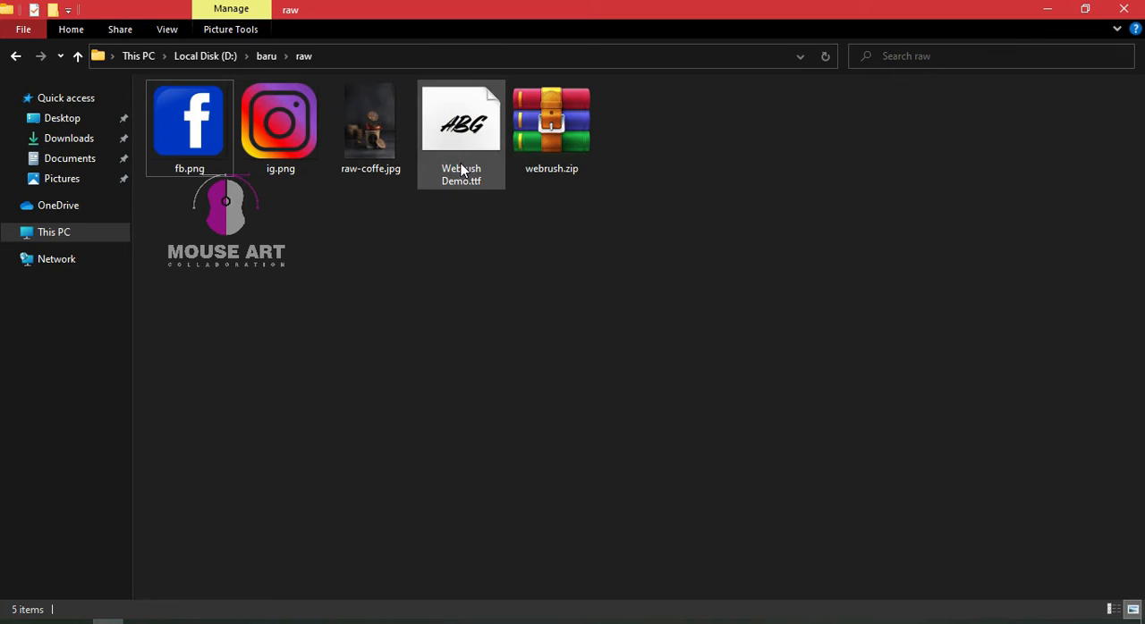
pyautogui.click(460, 172)
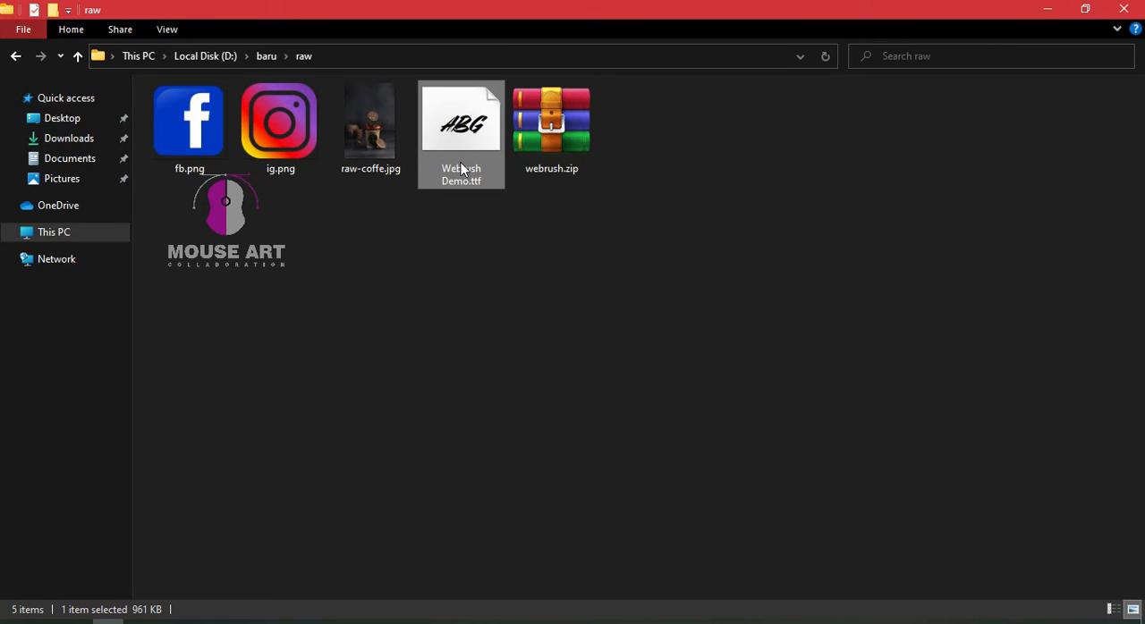
pyautogui.doubleClick(460, 170)
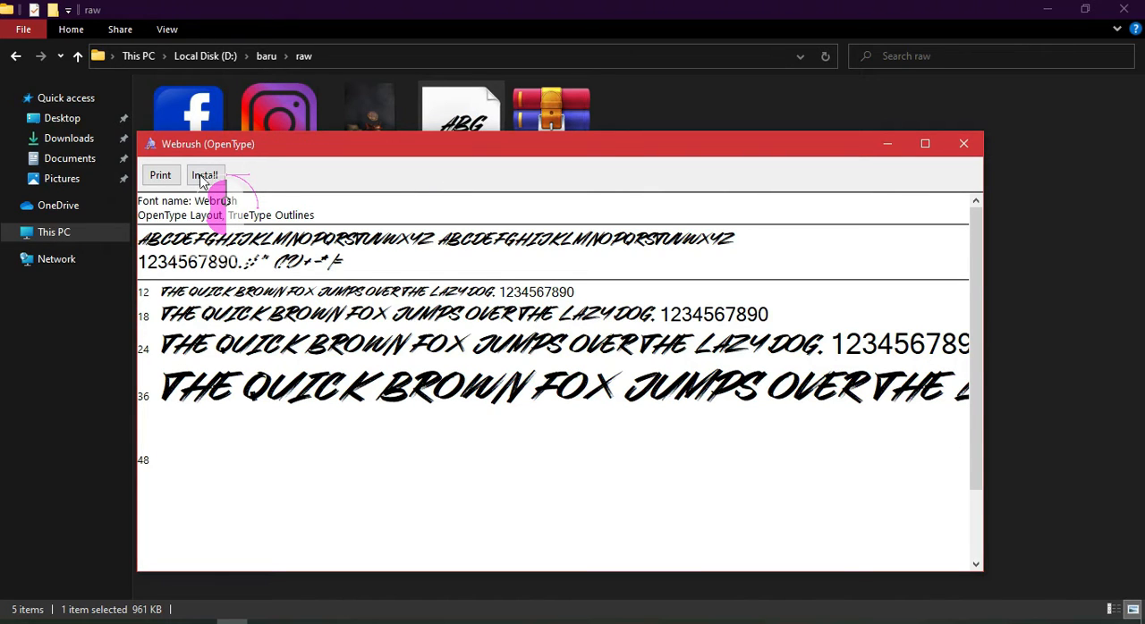
pyautogui.click(203, 176)
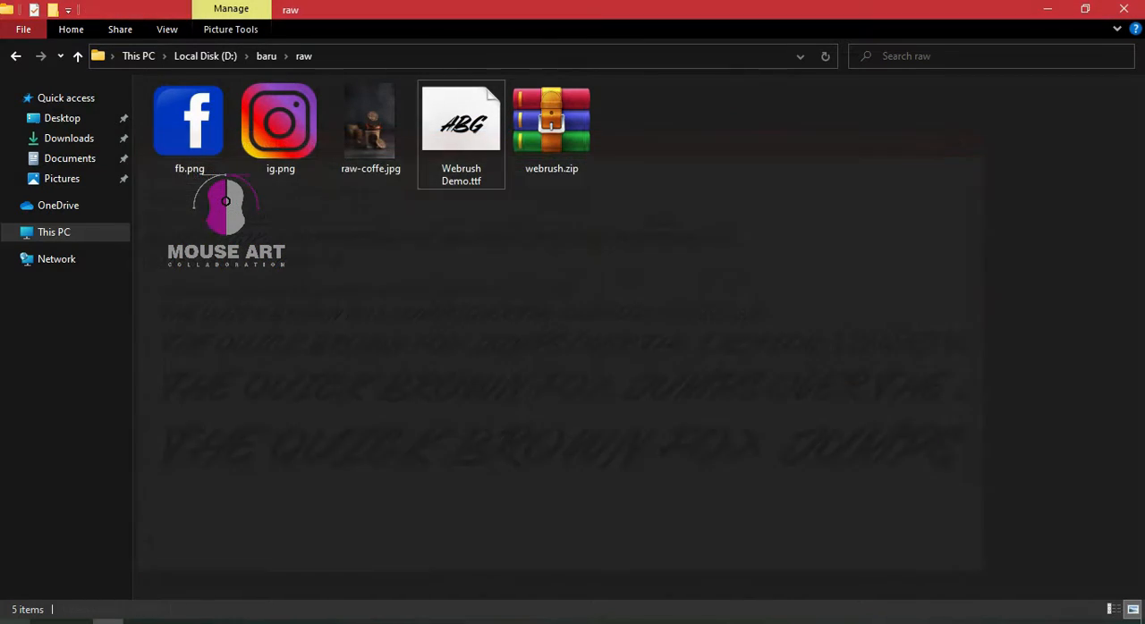
# Switch to PowerPoint, create a blank presentation and apply the Blank layout to its slide
pyautogui.click(14, 623)
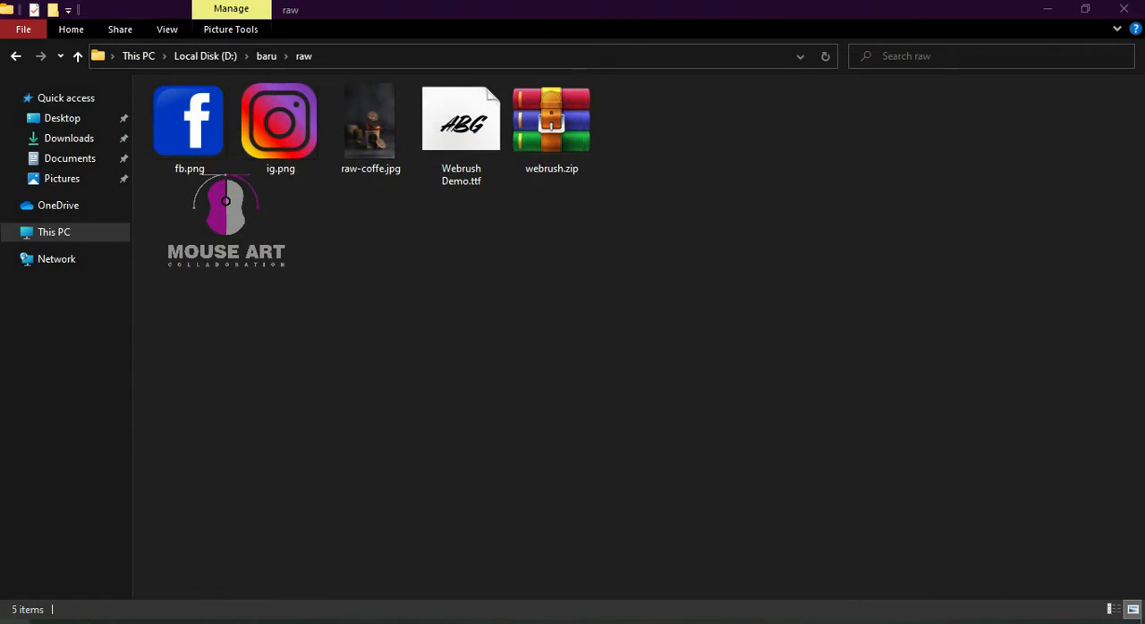
pyautogui.click(514, 391)
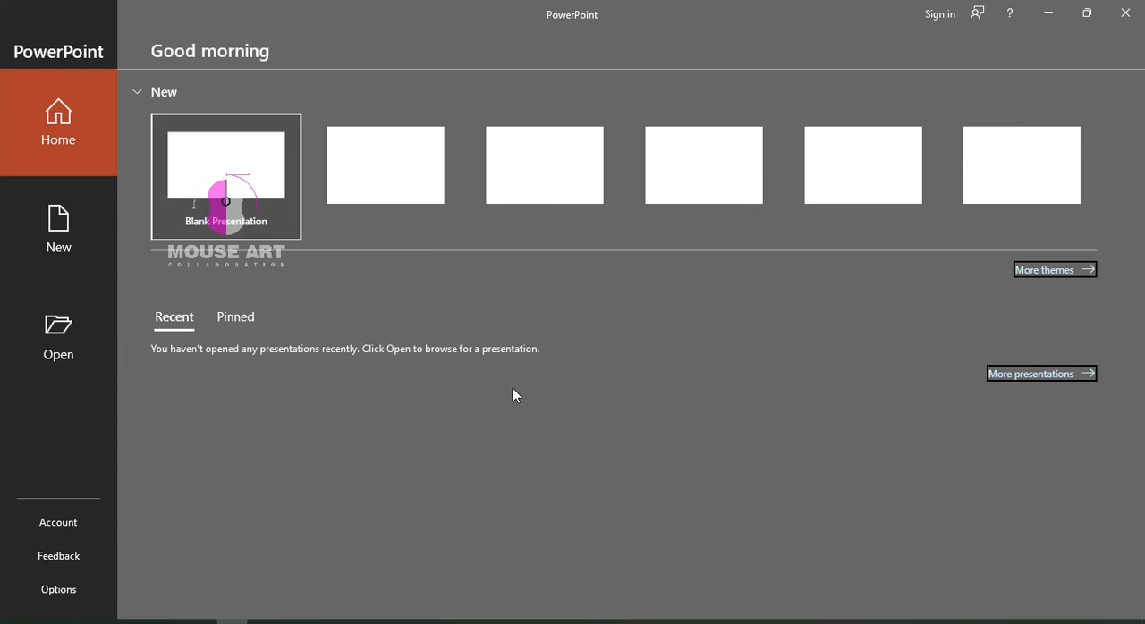
pyautogui.click(232, 213)
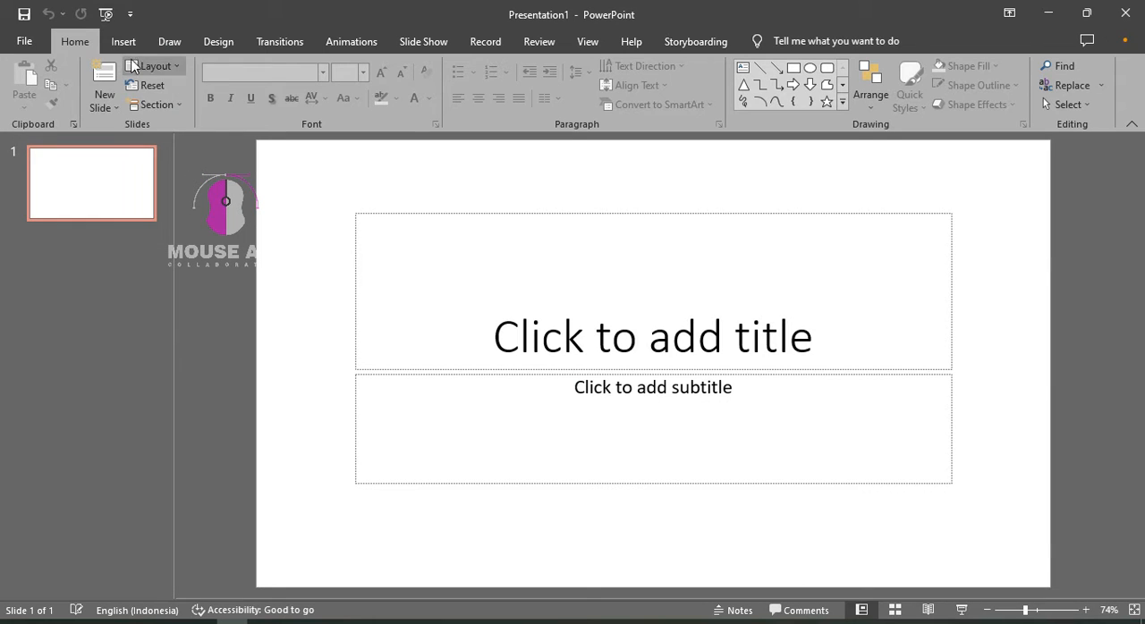
pyautogui.click(152, 66)
pyautogui.click(178, 276)
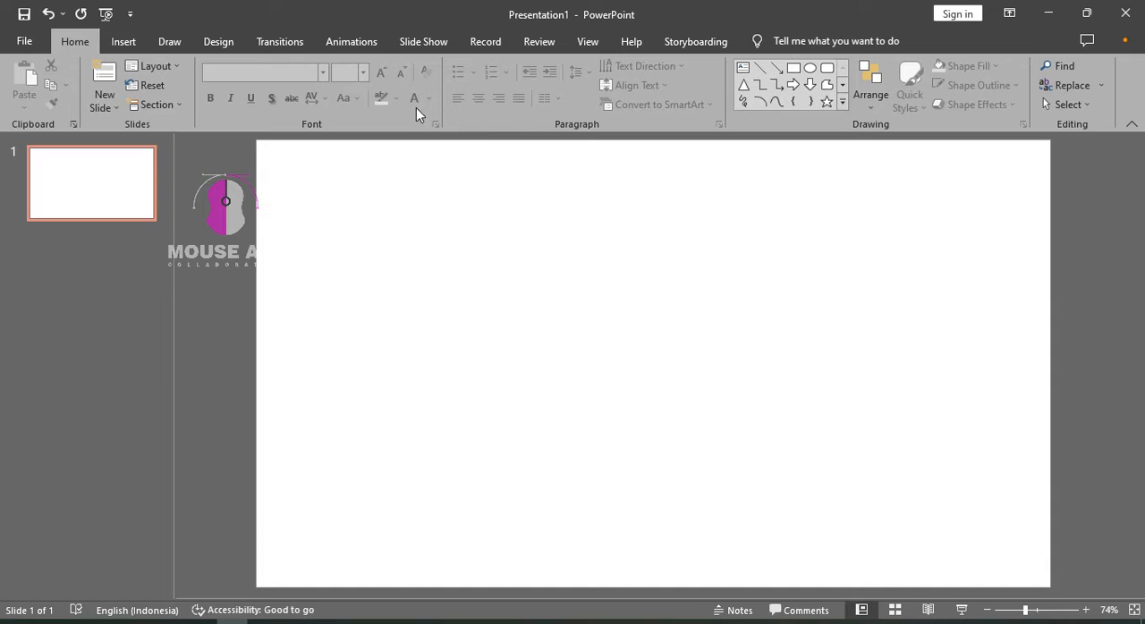
# Set a custom slide size of 21 cm width and 30 cm height, scaling the content with Maximize
pyautogui.click(218, 42)
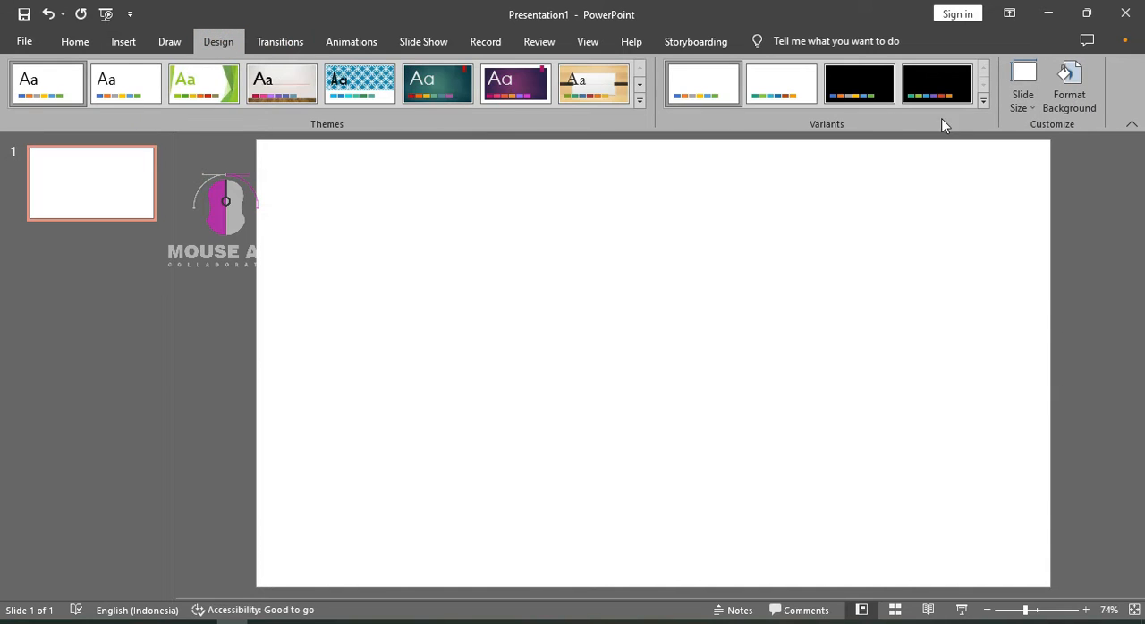
pyautogui.click(1031, 104)
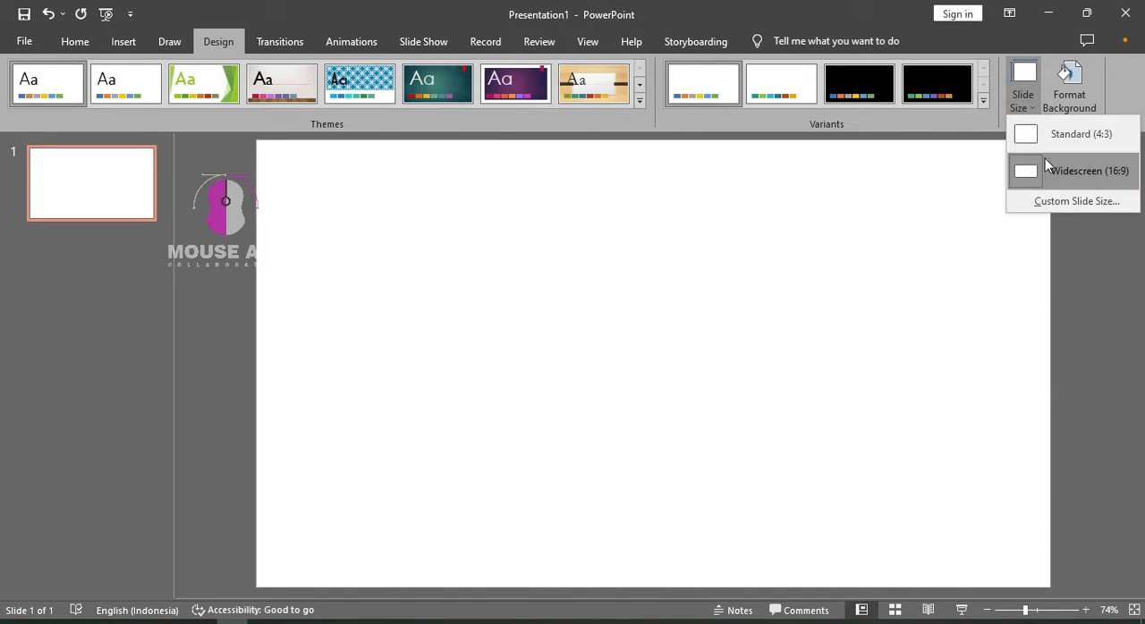
pyautogui.click(1054, 202)
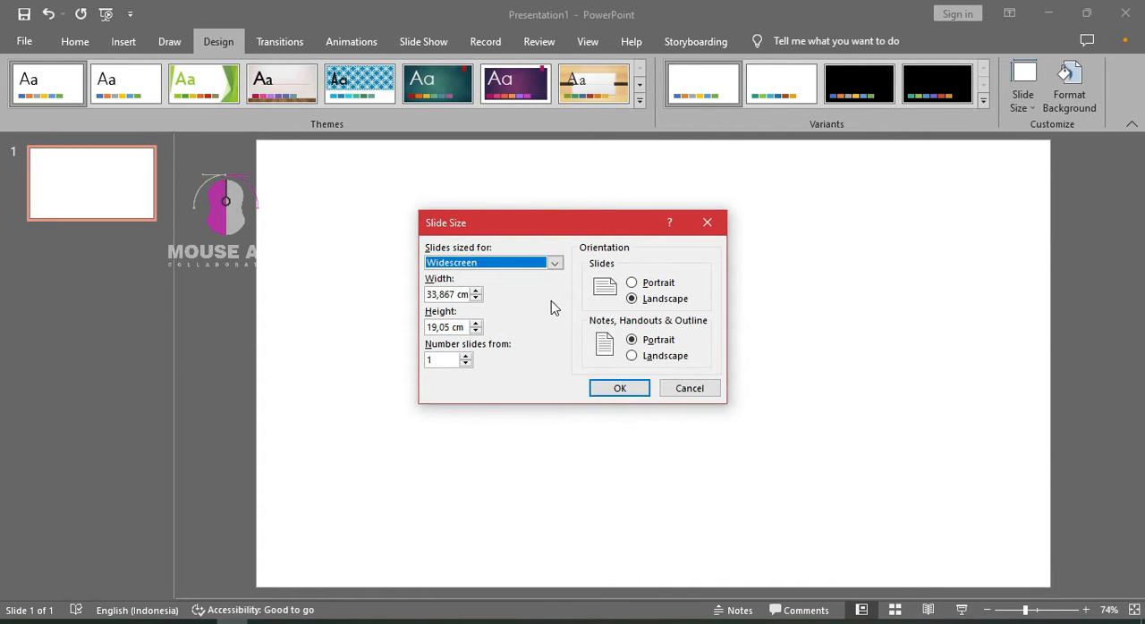
pyautogui.click(456, 296)
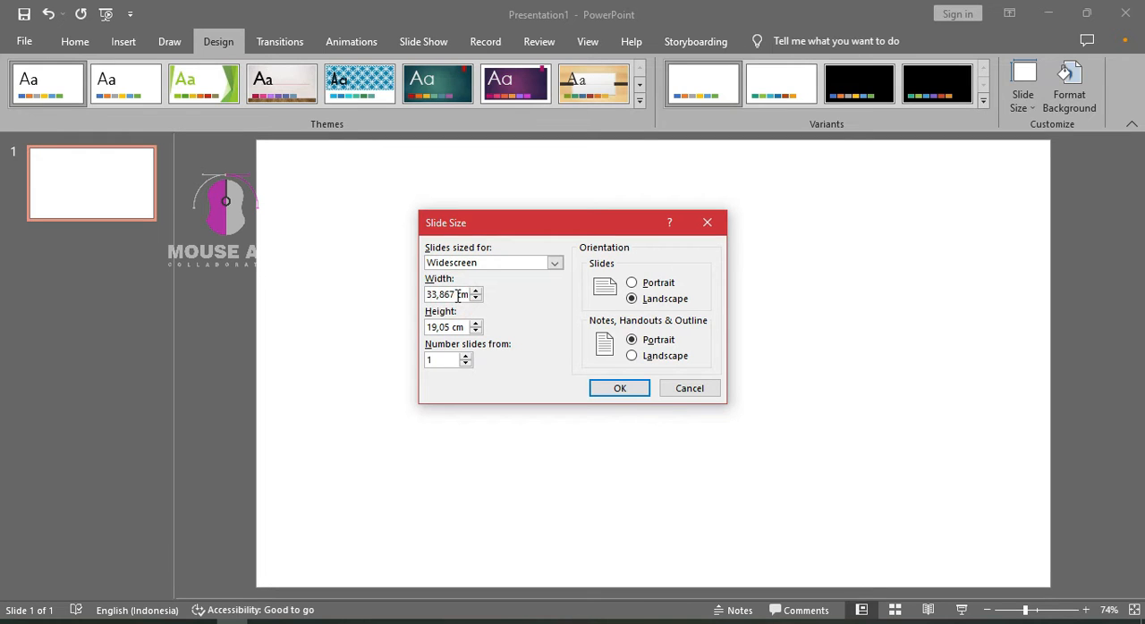
pyautogui.hotkey('ctrl', 'a')
pyautogui.write('21')
pyautogui.click(455, 329)
pyautogui.hotkey('ctrl', 'a')
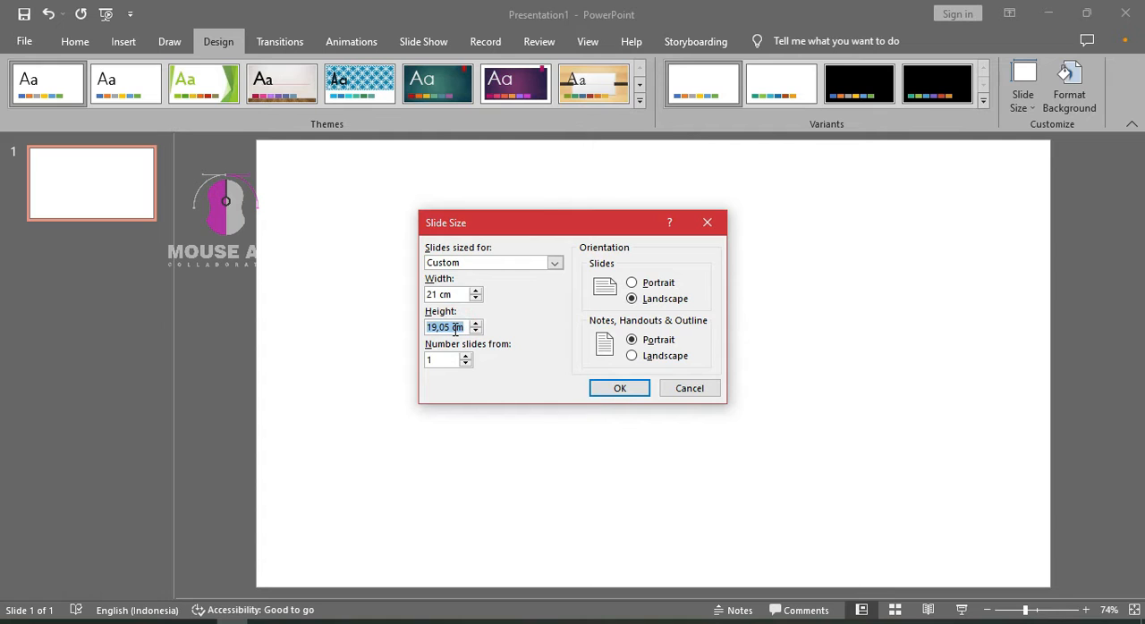
pyautogui.write('30')
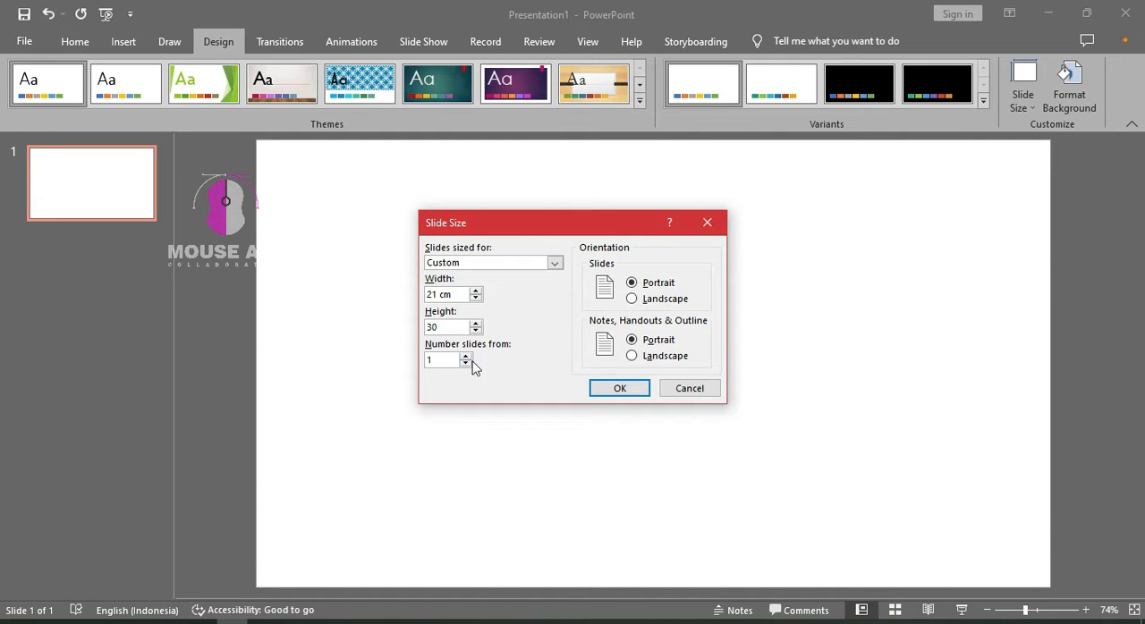
pyautogui.click(619, 390)
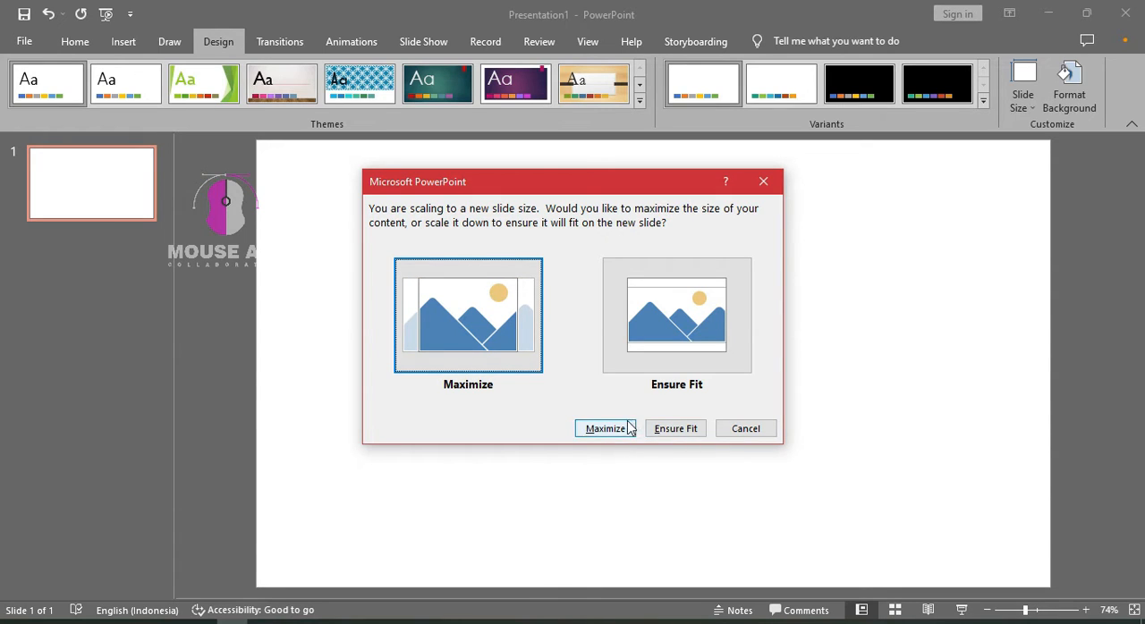
pyautogui.click(629, 428)
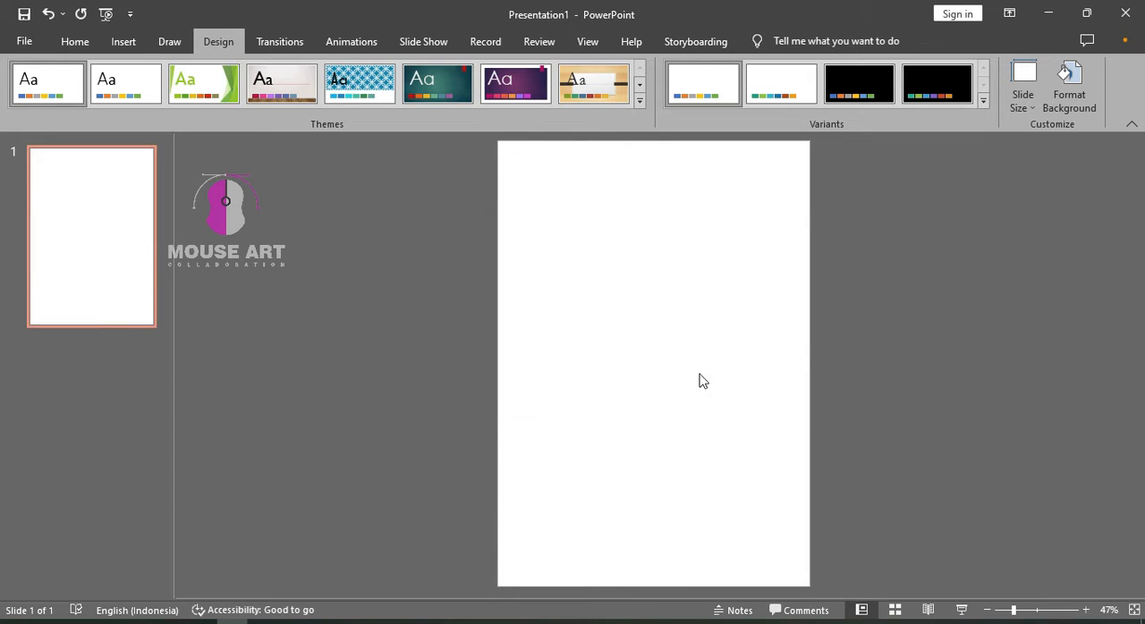
pyautogui.click(1016, 108)
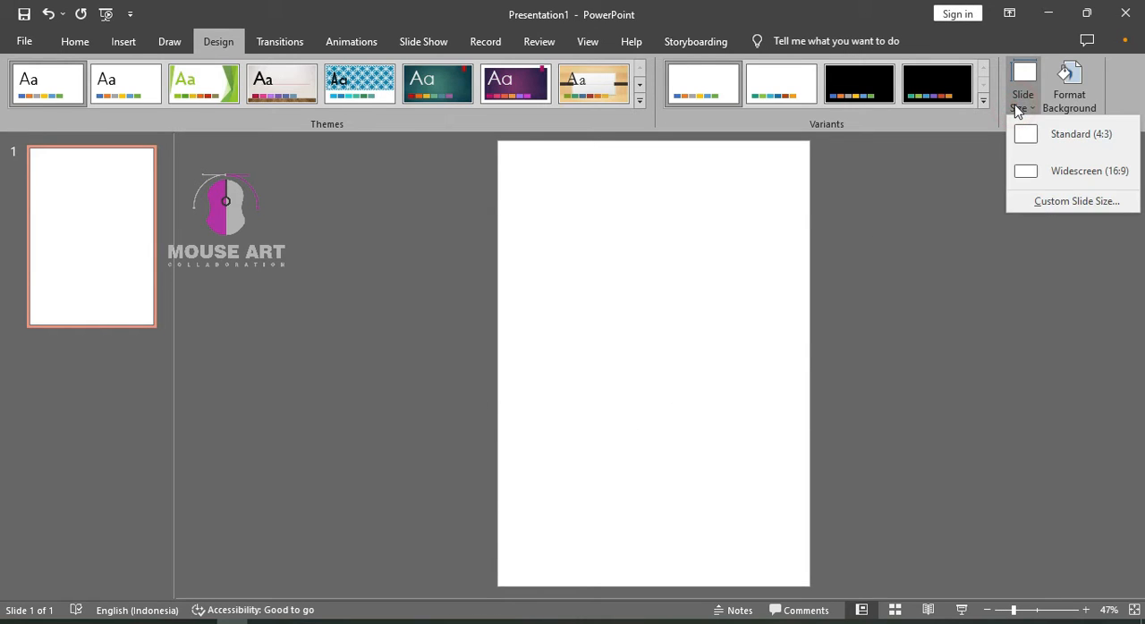
pyautogui.click(1015, 109)
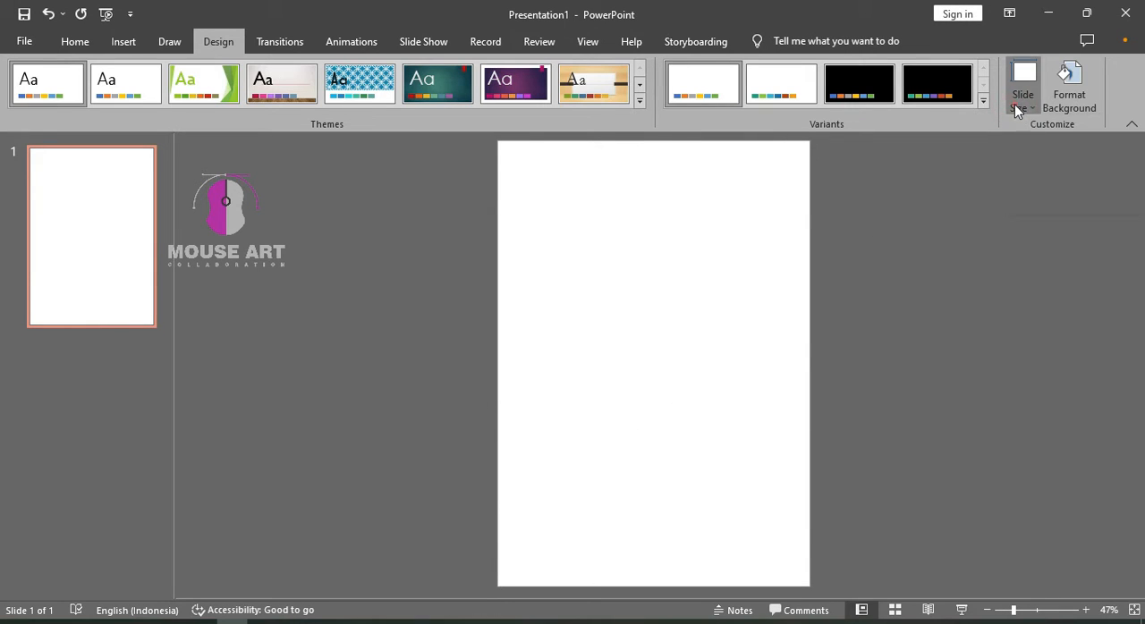
pyautogui.click(75, 42)
# Insert a text box in the upper part of the slide containing the capital letter A
pyautogui.click(123, 42)
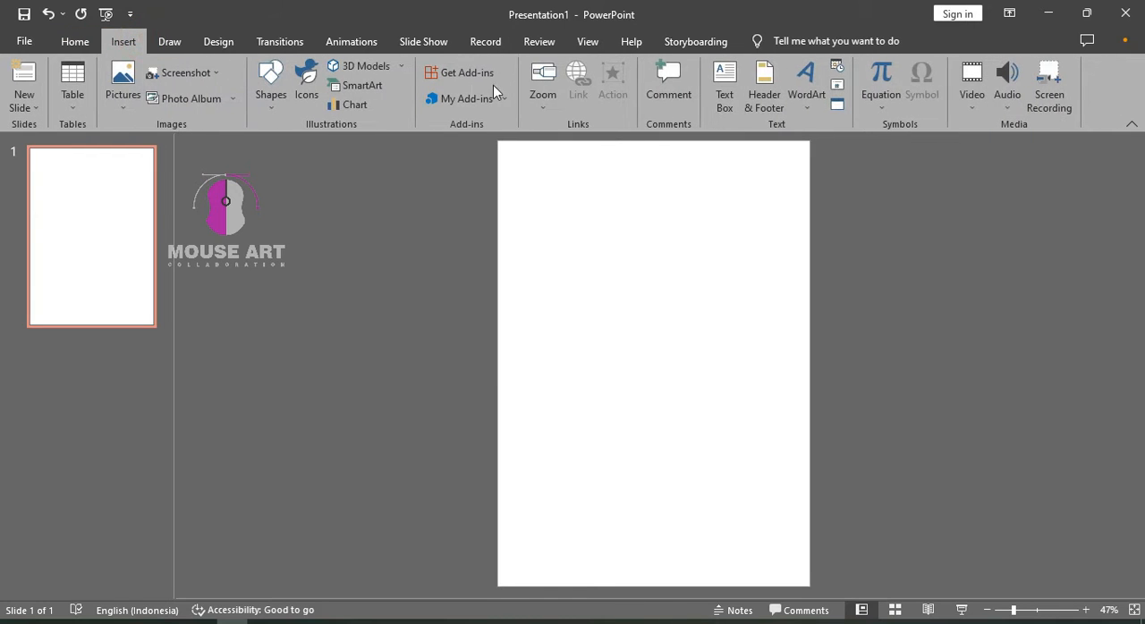
pyautogui.click(724, 89)
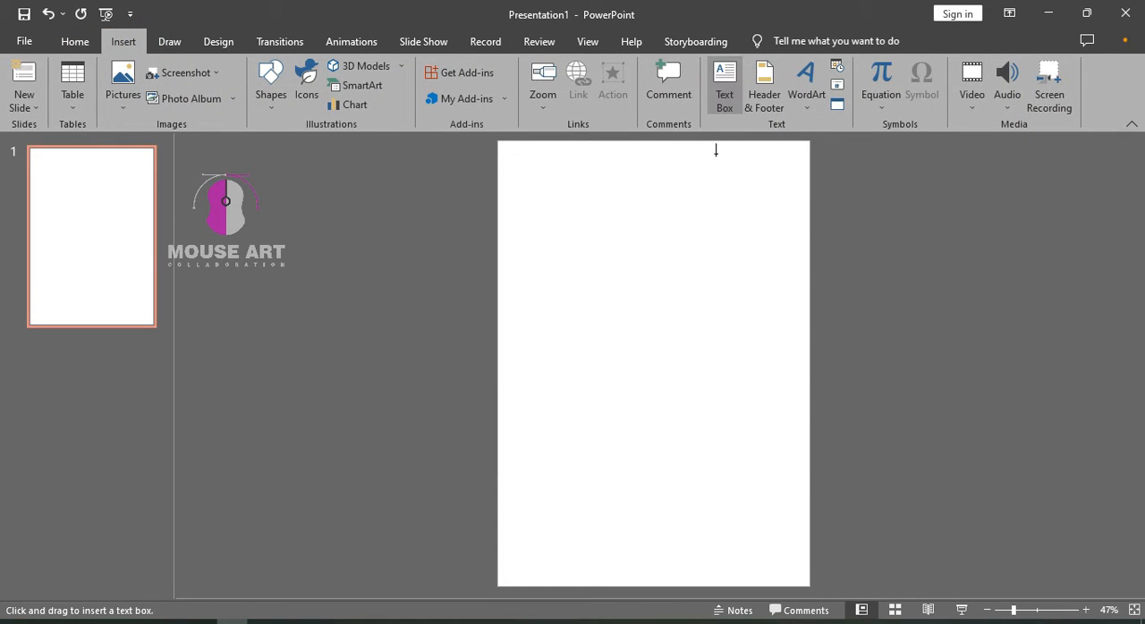
pyautogui.click(663, 257)
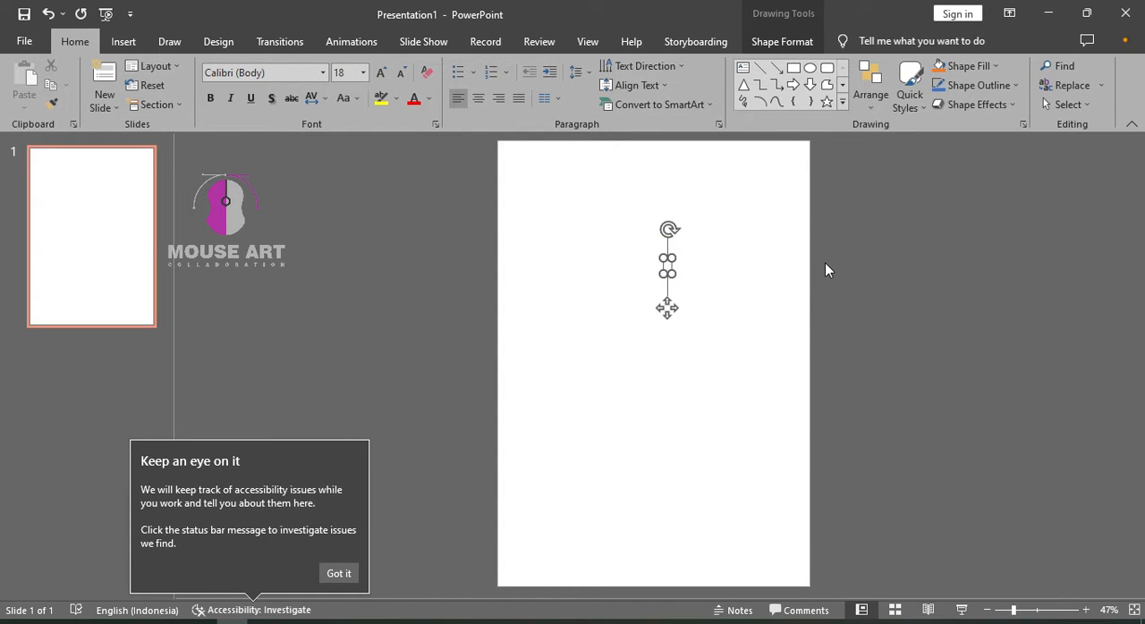
pyautogui.write('a')
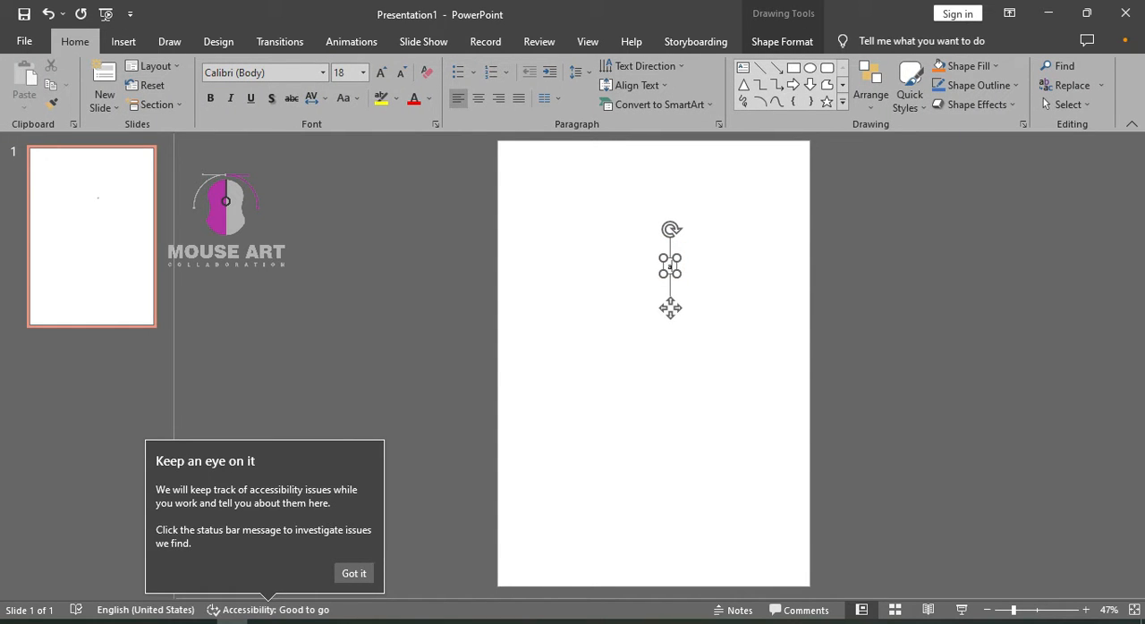
pyautogui.press('BackSpace')
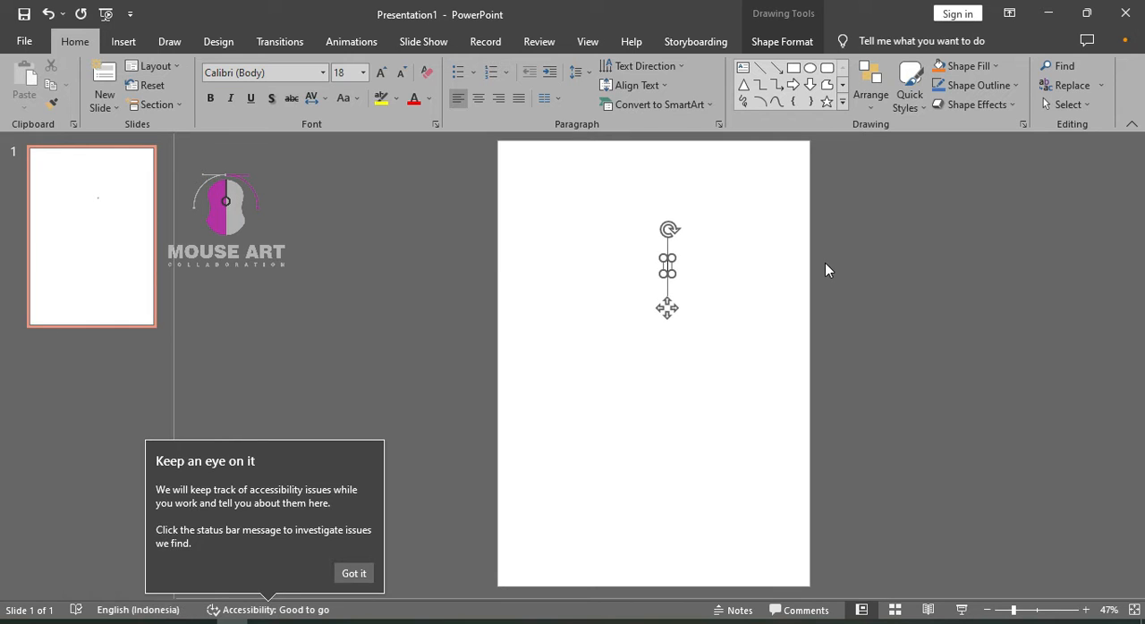
pyautogui.write('A')
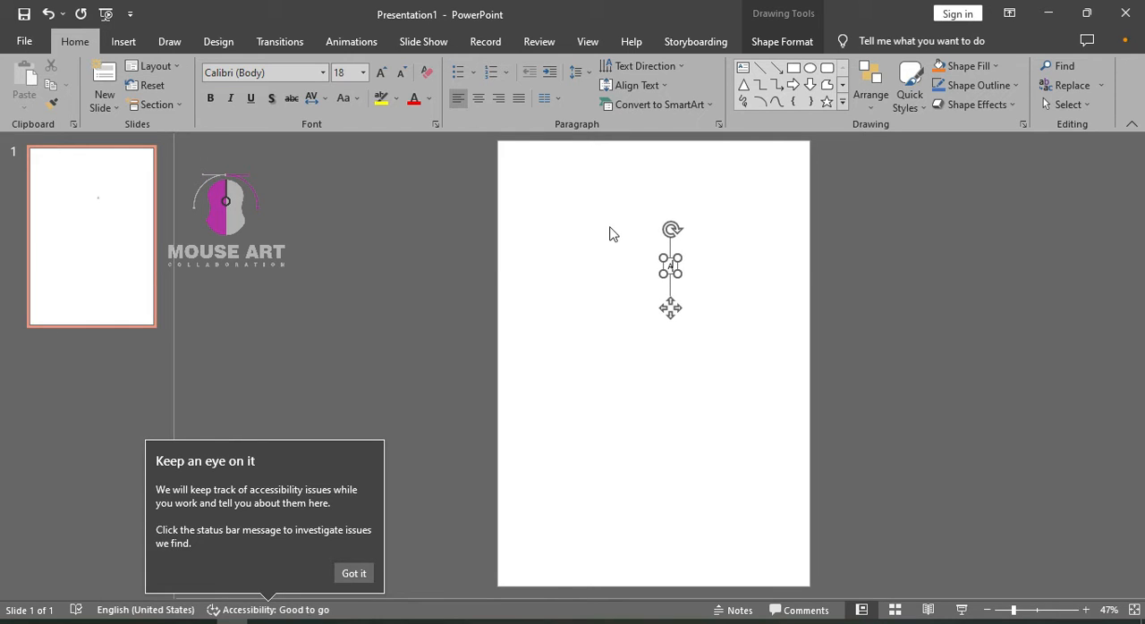
pyautogui.press('Escape')
# Format the letter A with font size 96 and the Webrush font
pyautogui.click(363, 72)
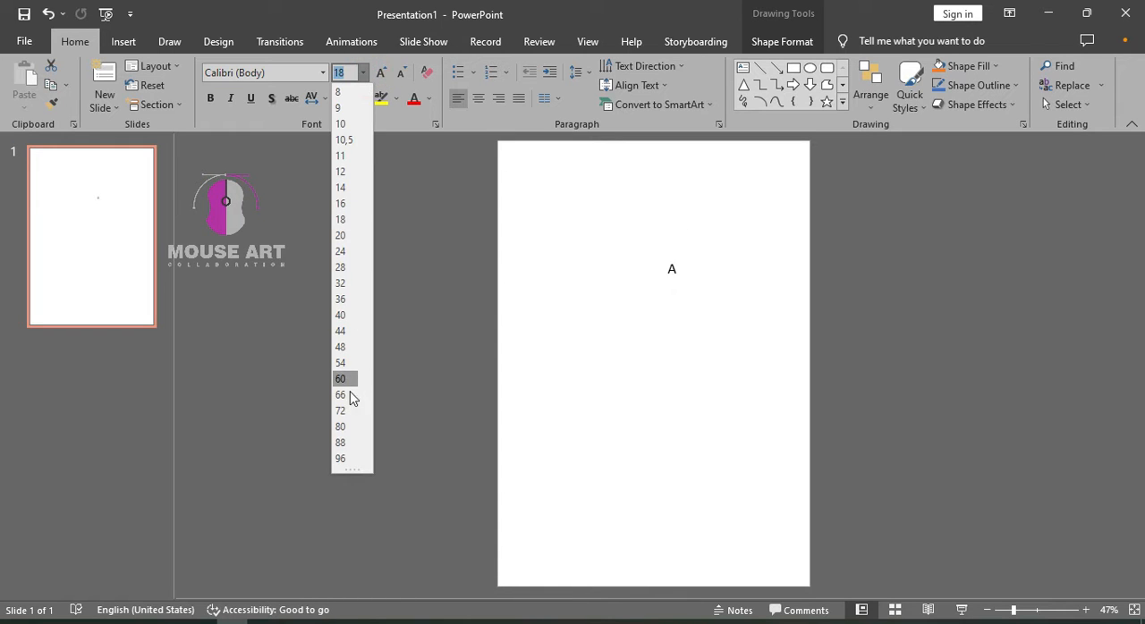
pyautogui.click(344, 459)
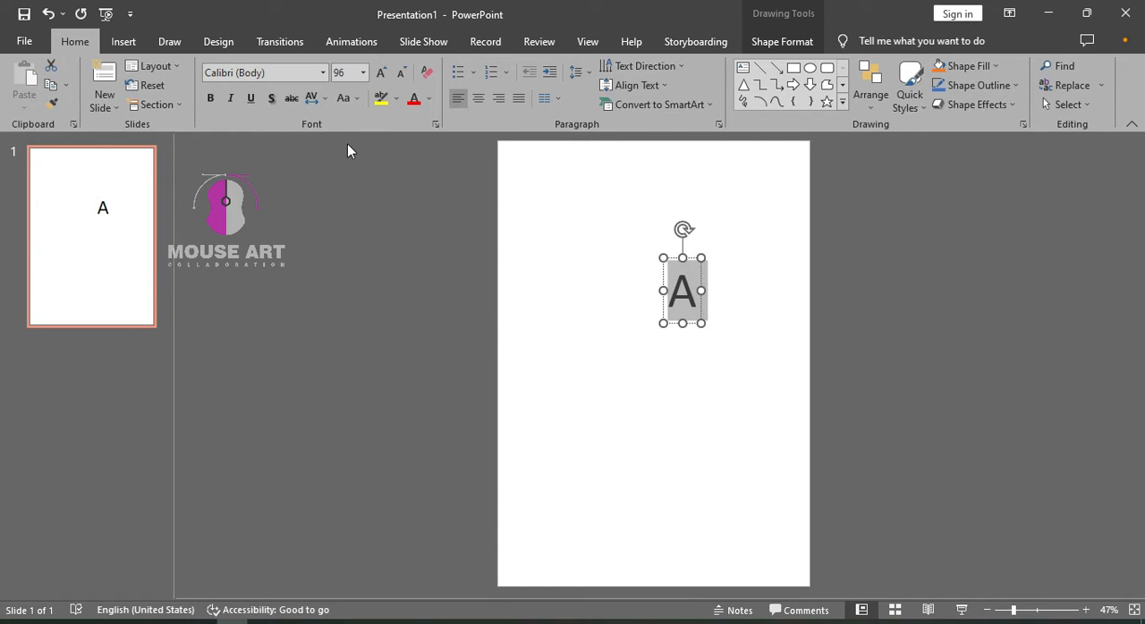
pyautogui.click(305, 76)
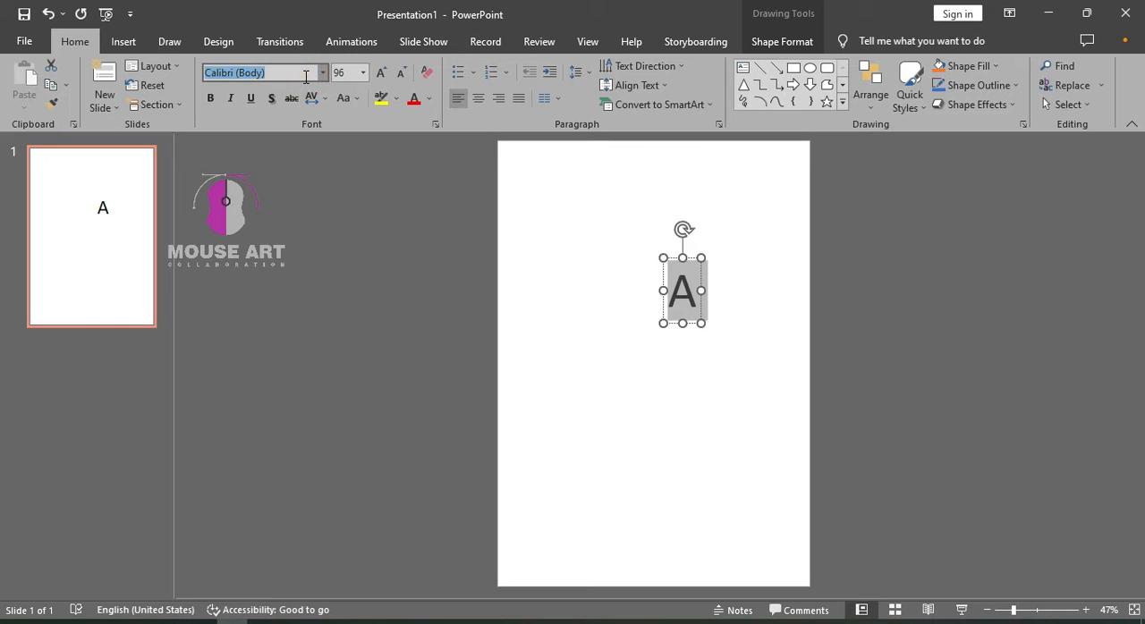
pyautogui.write('WebU')
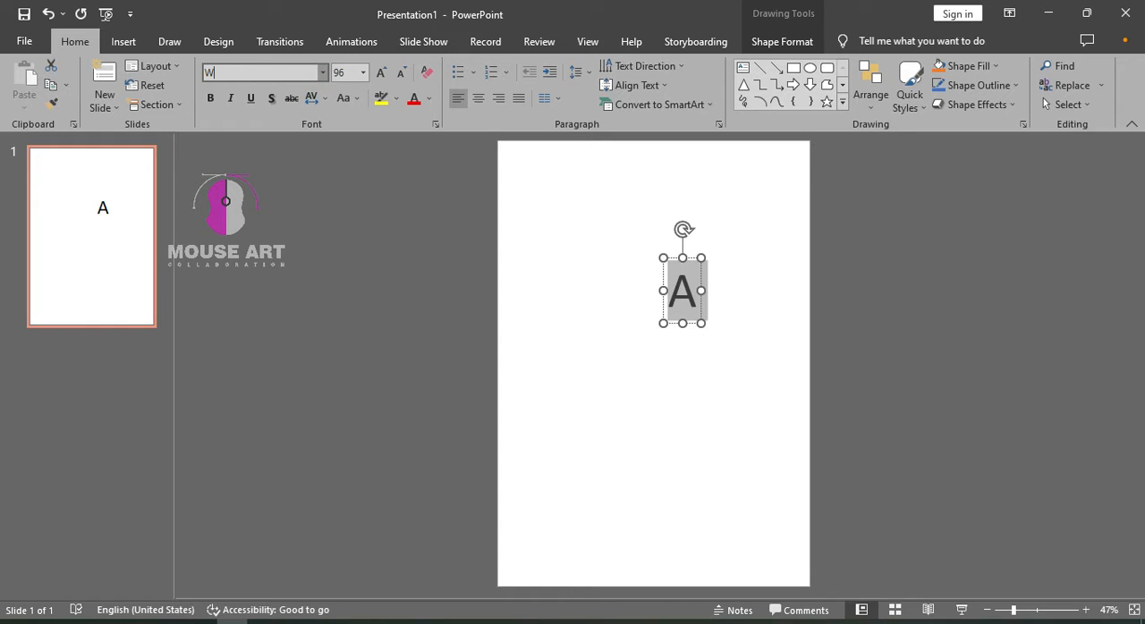
pyautogui.write('W')
pyautogui.press('Return')
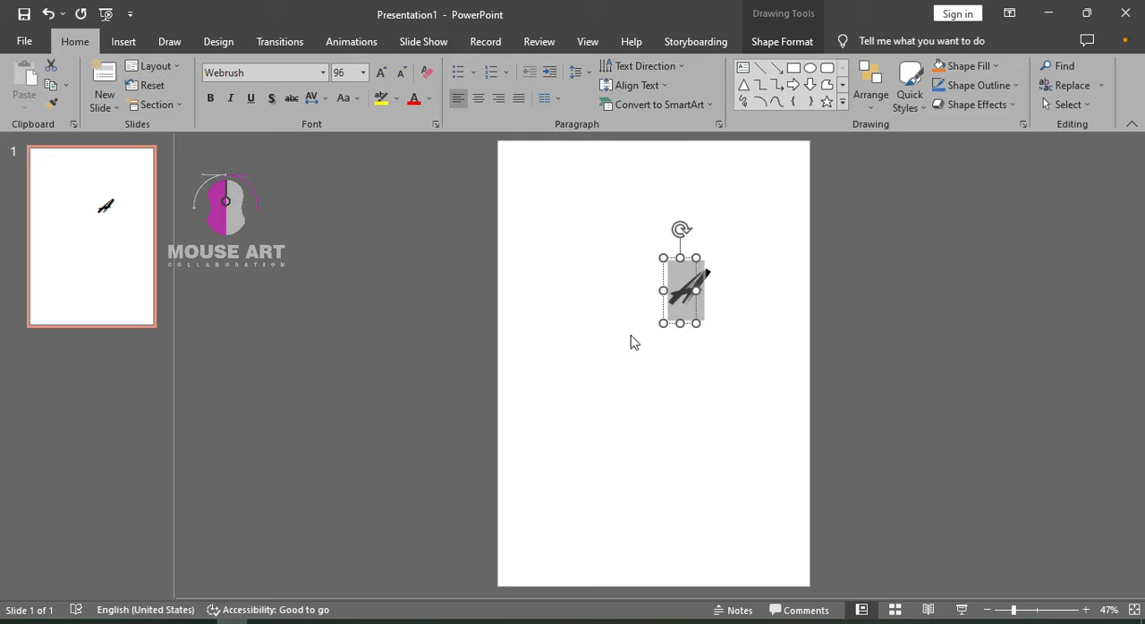
# Try to enlarge the letter A by stretching its text box from a corner, and undo the resize
pyautogui.click(630, 341)
pyautogui.click(688, 295)
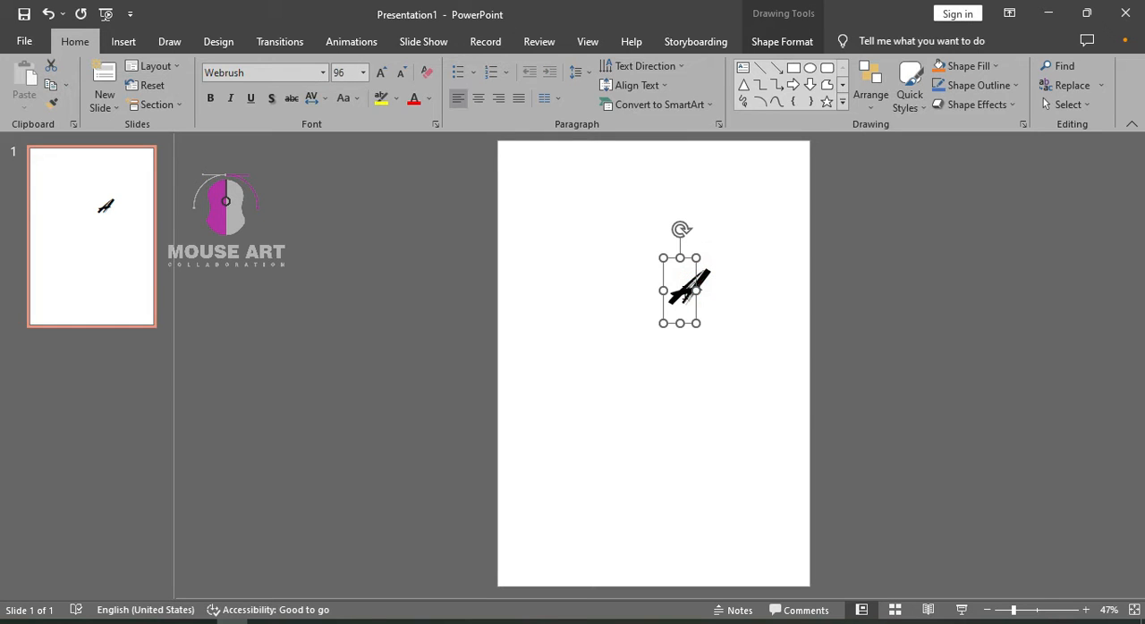
pyautogui.click(689, 294)
pyautogui.moveTo(697, 322); pyautogui.dragTo(727, 350)
pyautogui.hotkey('ctrl', 'z')
# Enlarge the letter A to font size 150 and further to 200
pyautogui.doubleClick(677, 284)
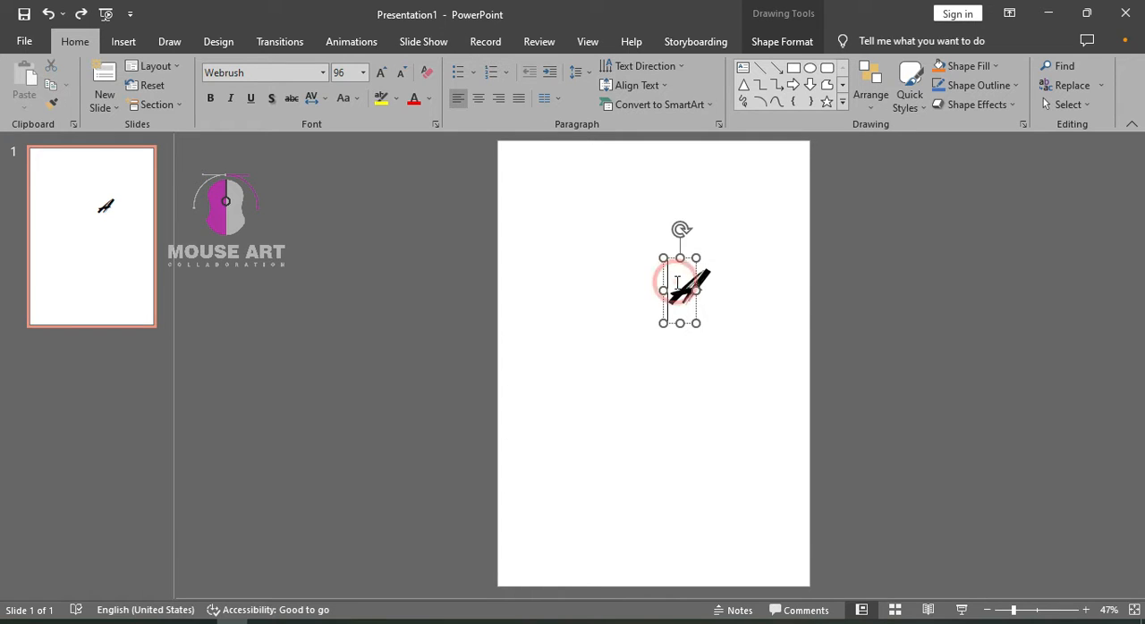
pyautogui.click(350, 75)
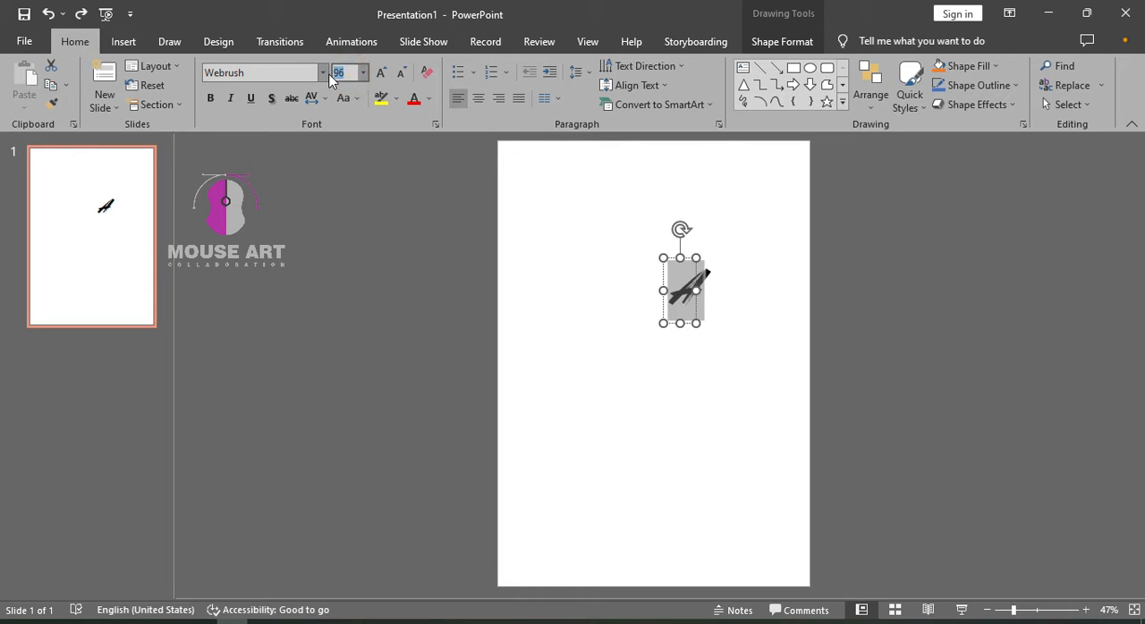
pyautogui.write('150')
pyautogui.press('Return')
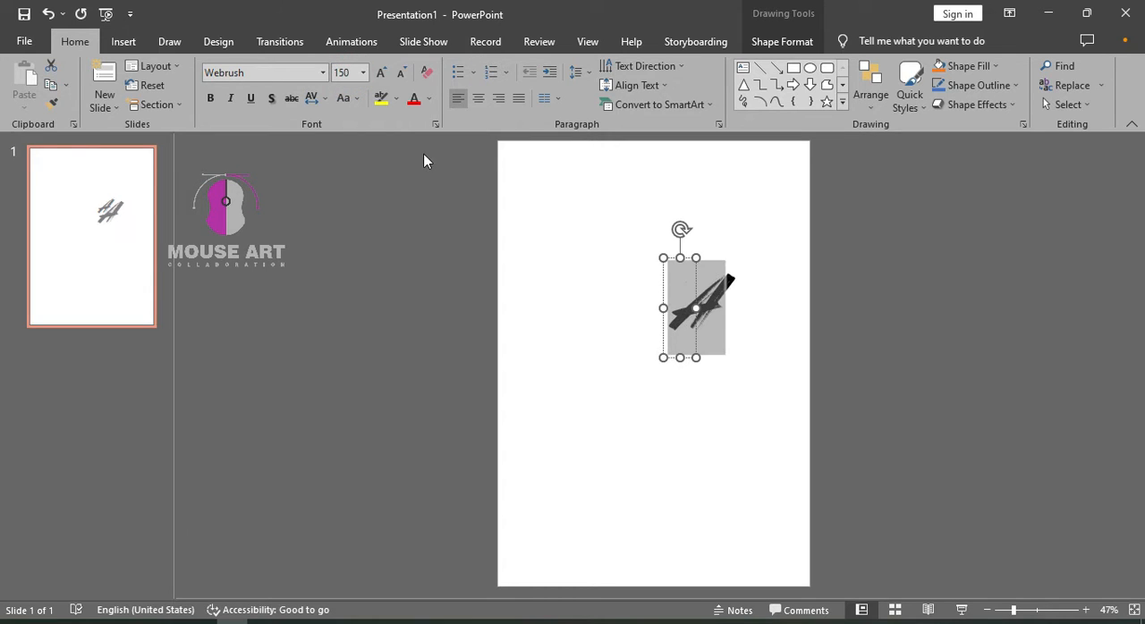
pyautogui.click(355, 74)
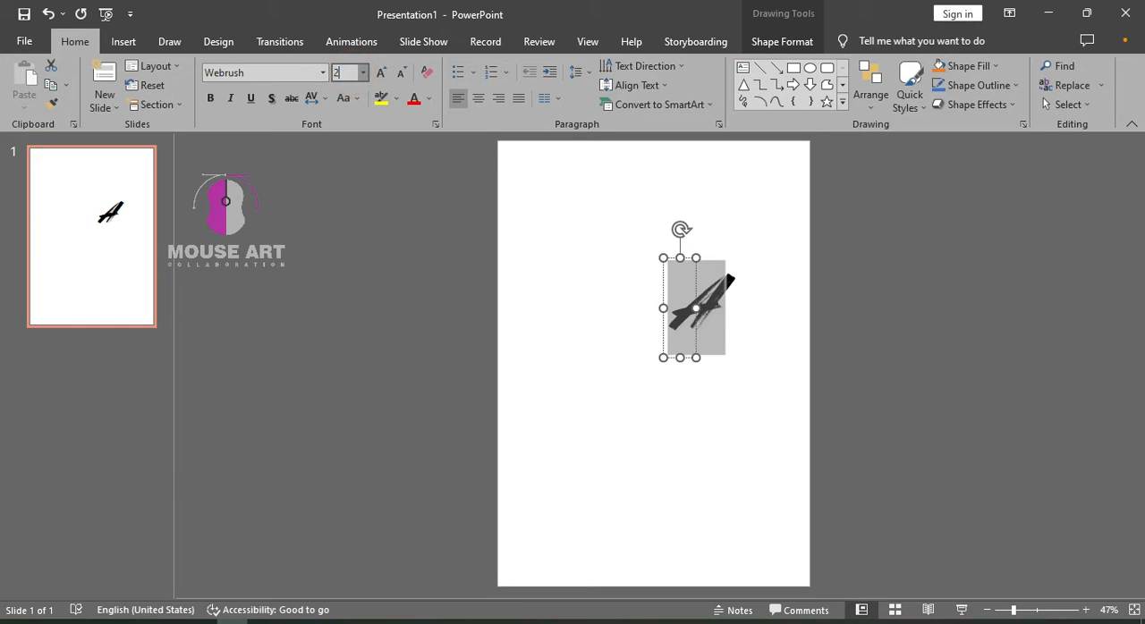
pyautogui.write('200')
pyautogui.press('Return')
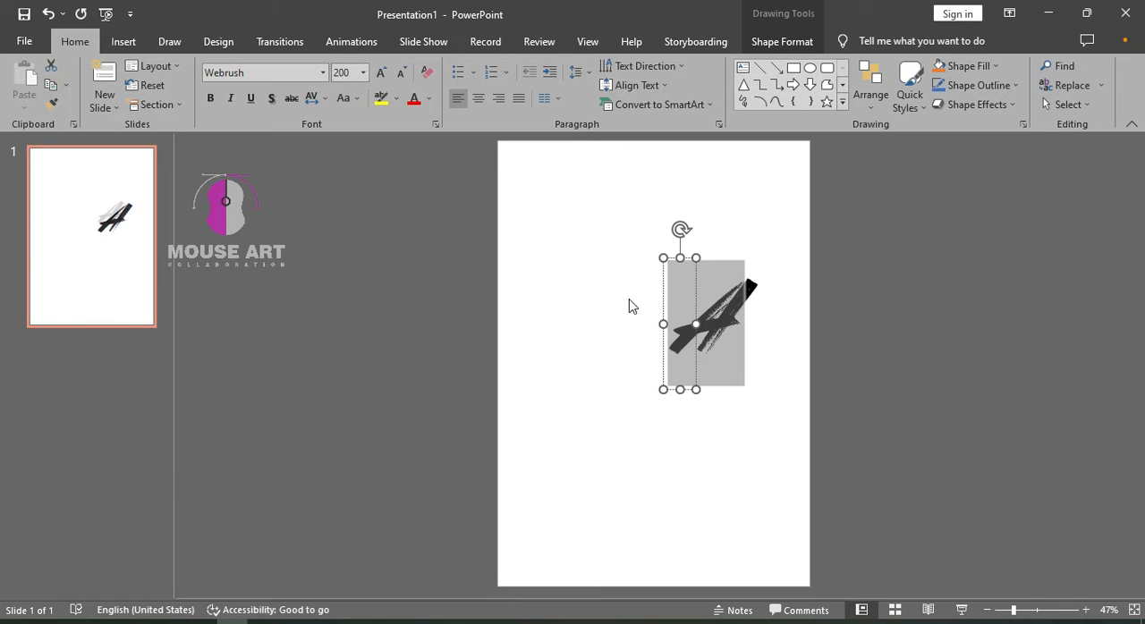
# Move the letter A to the upper-left area of the slide
pyautogui.click(782, 320)
pyautogui.click(698, 322)
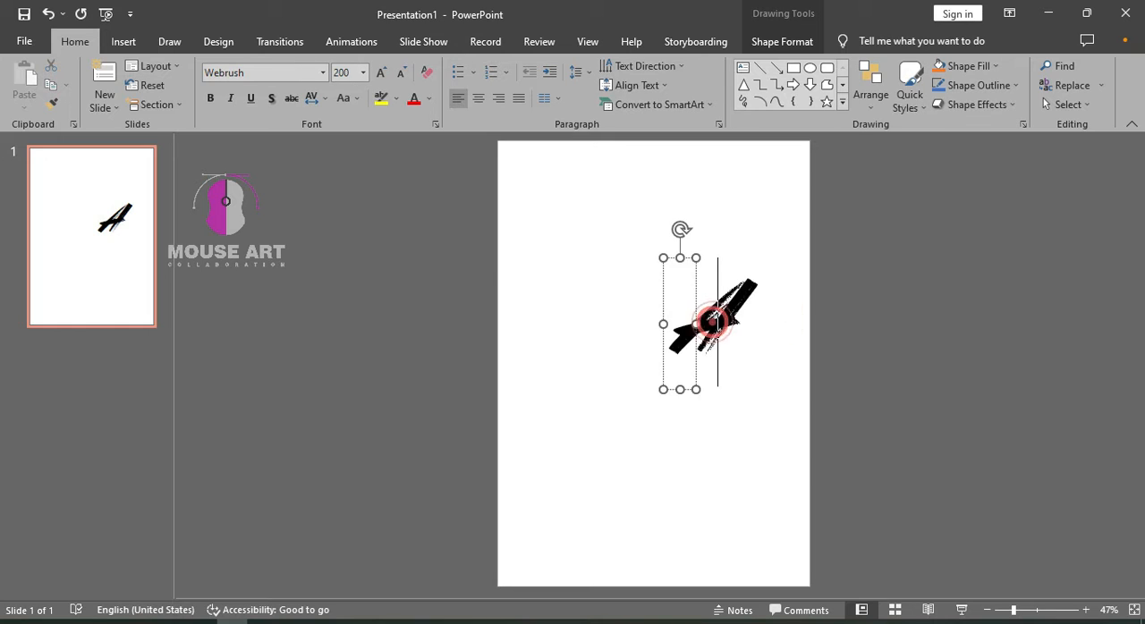
pyautogui.moveTo(694, 309)
pyautogui.mouseDown()
pyautogui.moveTo(575, 241)
pyautogui.moveTo(591, 261)
pyautogui.mouseUp()
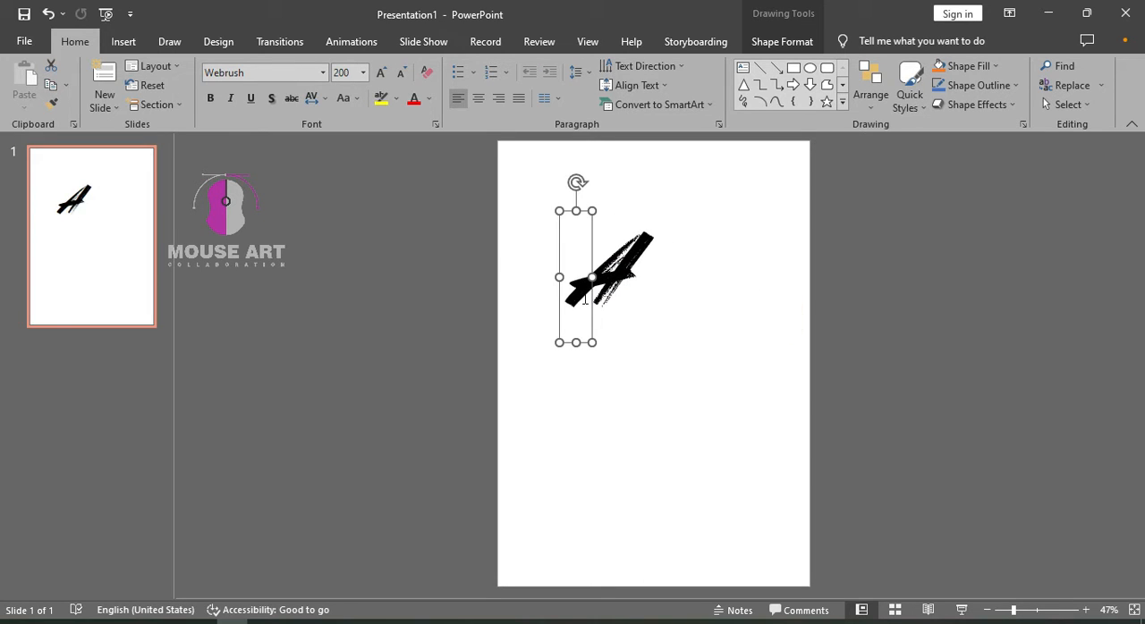
# Enlarge the letter A to font size 500 and shift it so it slightly overhangs the slide's left edge
pyautogui.click(582, 288)
pyautogui.hotkey('ctrl', 'a')
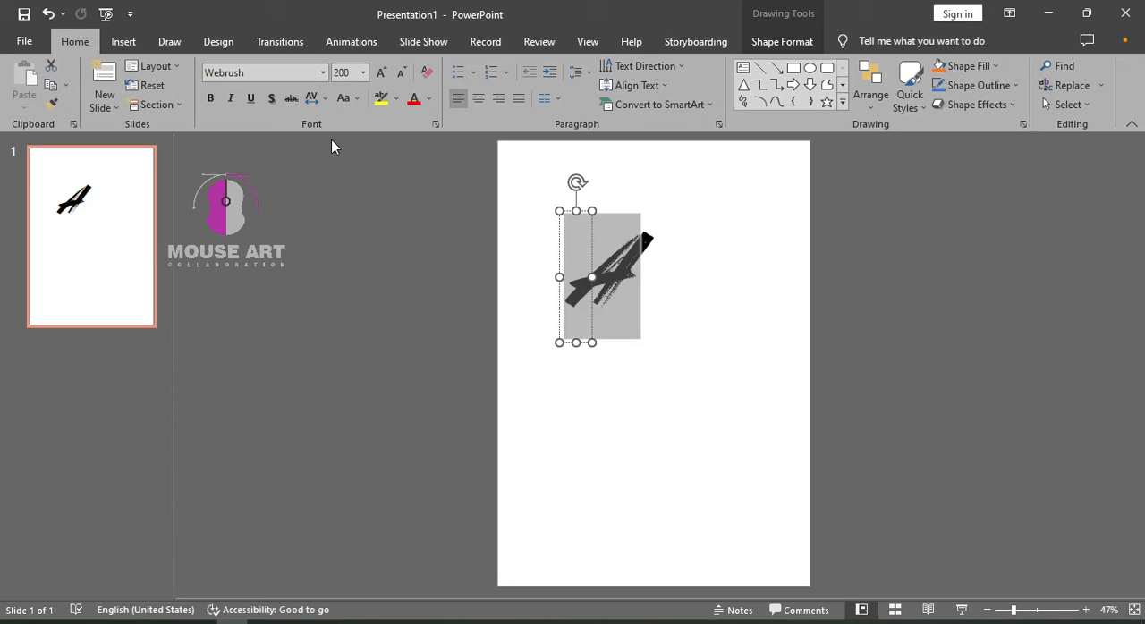
pyautogui.click(342, 79)
pyautogui.write('500')
pyautogui.press('Return')
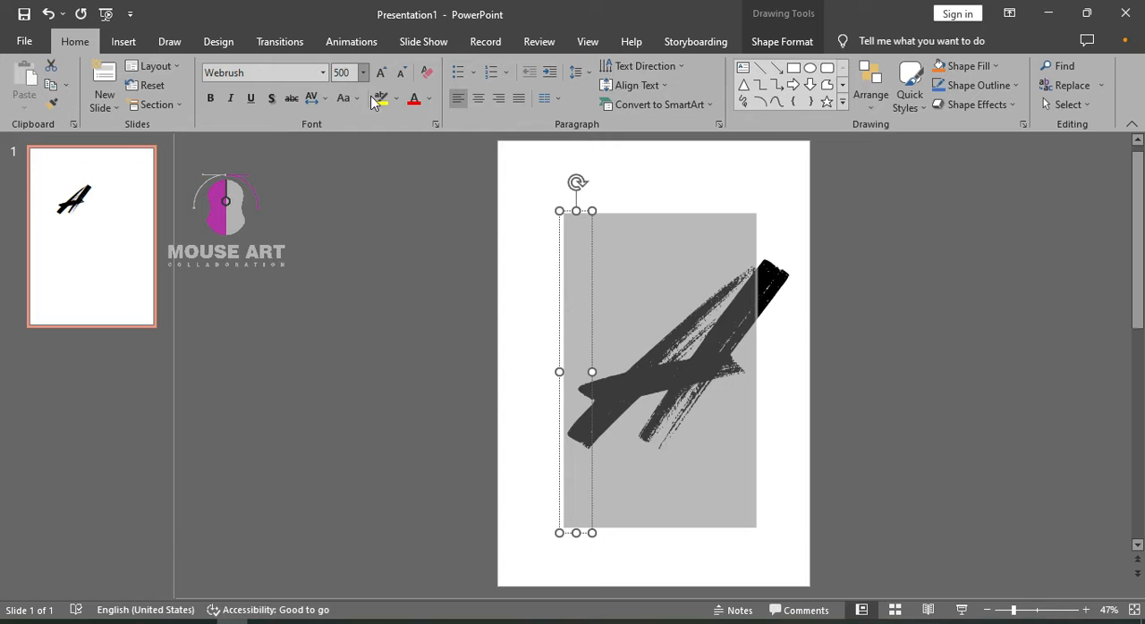
pyautogui.click(700, 357)
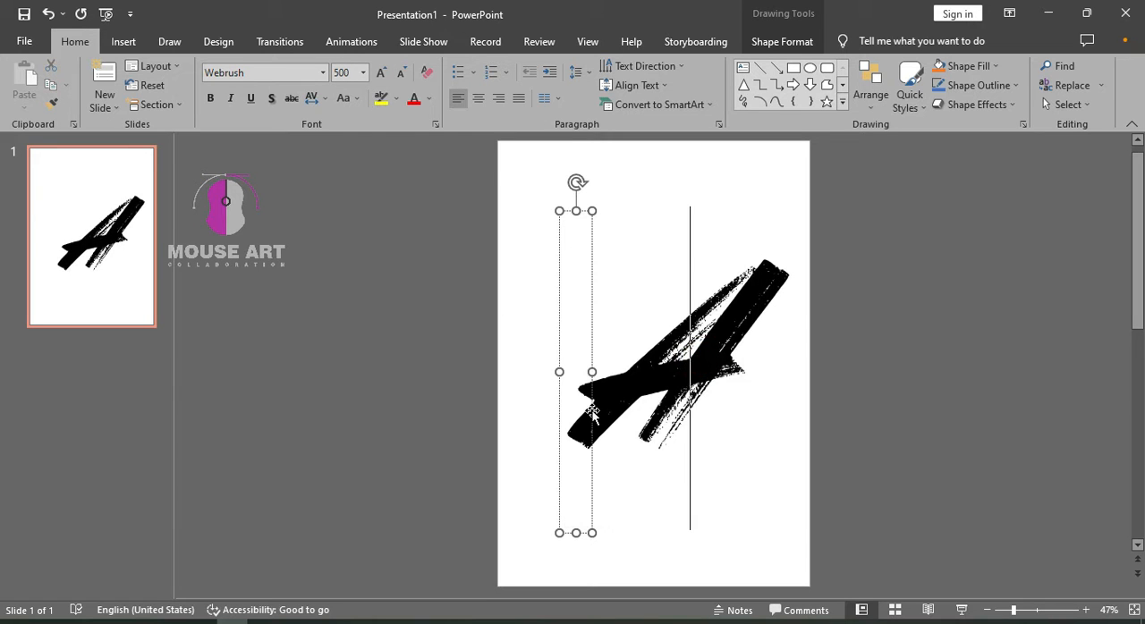
pyautogui.moveTo(586, 404)
pyautogui.mouseDown()
pyautogui.moveTo(515, 344)
pyautogui.moveTo(537, 324)
pyautogui.moveTo(508, 370)
pyautogui.mouseUp()
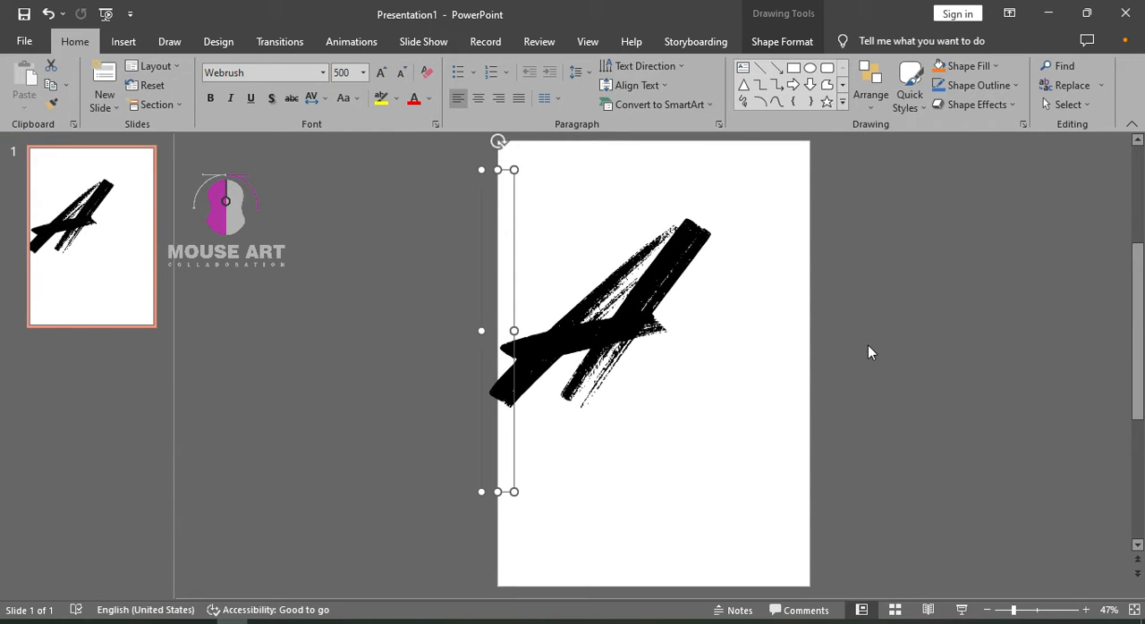
# Duplicate the letter A and change the copy to the letter B
pyautogui.click(511, 311)
pyautogui.hotkey('ctrl', 'd')
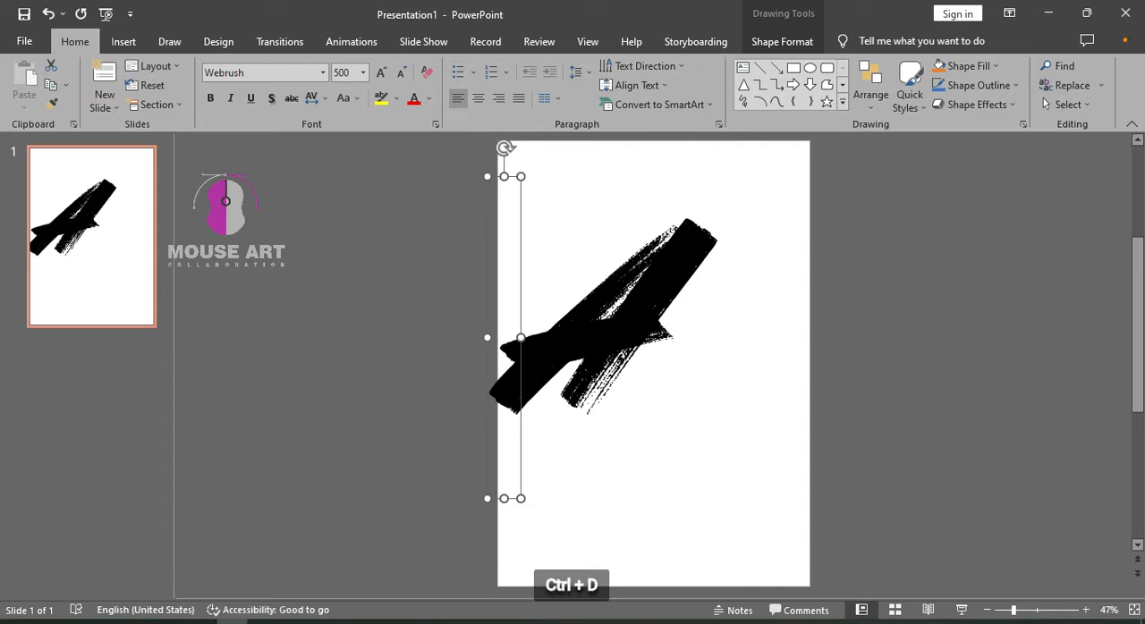
pyautogui.moveTo(510, 337); pyautogui.dragTo(607, 337)
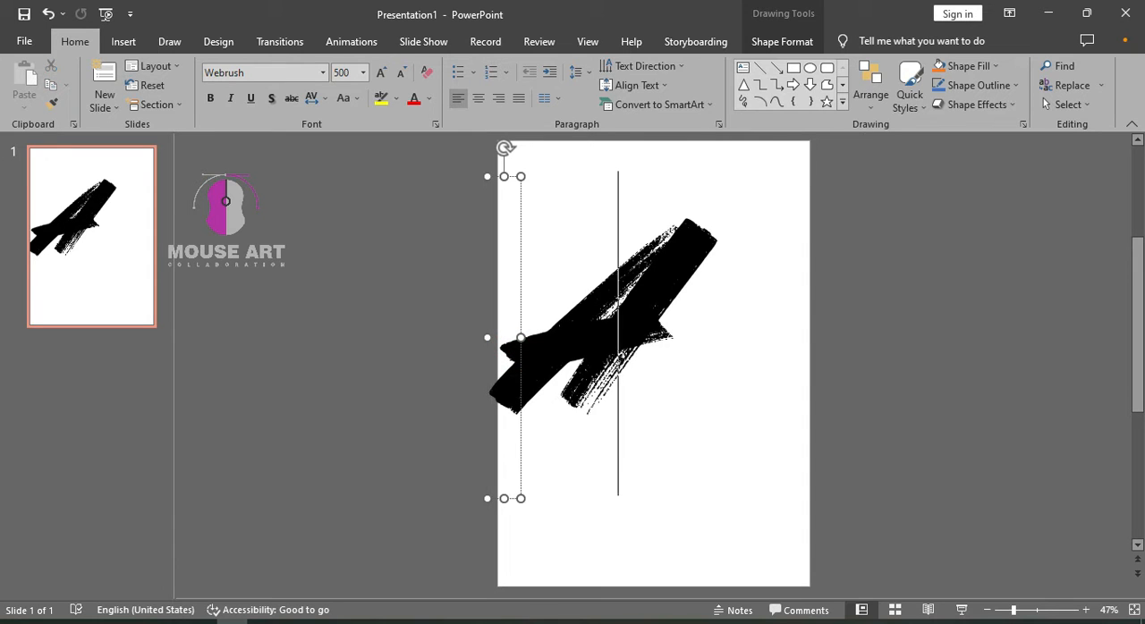
pyautogui.press('BackSpace')
pyautogui.write('B')
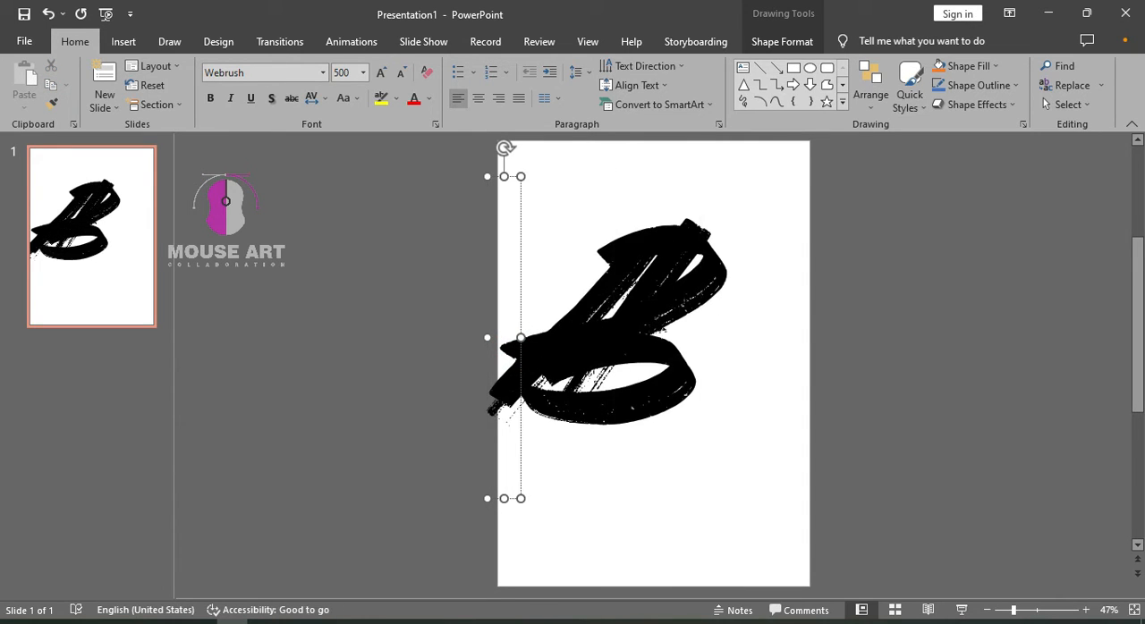
# Reposition the B over the A and turn a copy of it into the letter C
pyautogui.click(396, 384)
pyautogui.click(529, 378)
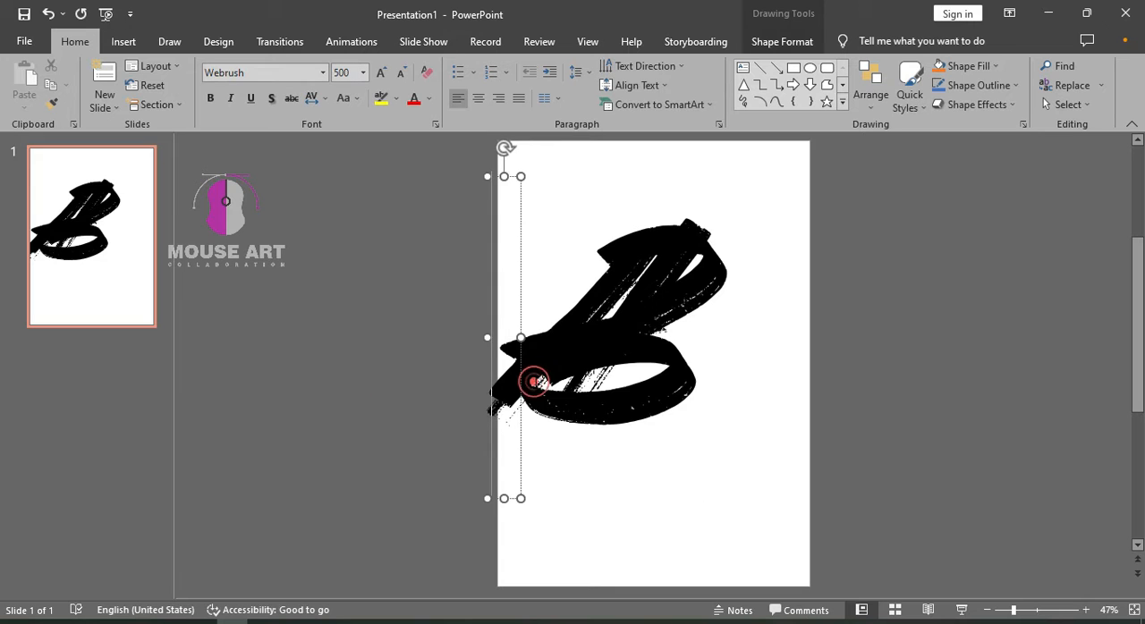
pyautogui.moveTo(520, 367)
pyautogui.mouseDown()
pyautogui.moveTo(481, 266)
pyautogui.moveTo(400, 273)
pyautogui.moveTo(535, 315)
pyautogui.moveTo(491, 277)
pyautogui.moveTo(280, 338)
pyautogui.mouseUp()
pyautogui.hotkey('ctrl', 'd')
pyautogui.click(535, 289)
pyautogui.press('Delete')
pyautogui.write('C')
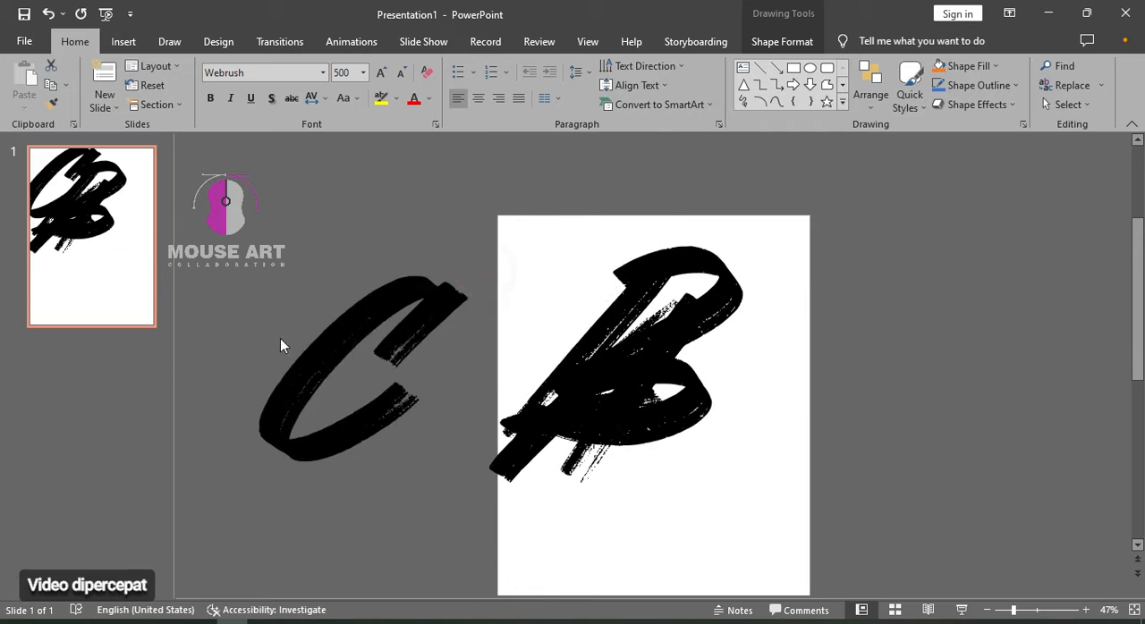
# Move the C onto the overlapping letters on the slide and turn a further copy into a slash
pyautogui.moveTo(365, 315)
pyautogui.mouseDown()
pyautogui.moveTo(519, 283)
pyautogui.moveTo(593, 215)
pyautogui.moveTo(698, 261)
pyautogui.moveTo(722, 263)
pyautogui.moveTo(727, 248)
pyautogui.moveTo(626, 250)
pyautogui.moveTo(491, 314)
pyautogui.moveTo(481, 293)
pyautogui.moveTo(424, 259)
pyautogui.moveTo(607, 343)
pyautogui.moveTo(577, 362)
pyautogui.mouseUp()
pyautogui.click(418, 328)
pyautogui.press('Delete')
pyautogui.write('\\')
pyautogui.press('BackSpace')
pyautogui.write('/')
# Duplicate the slash to thicken the brush strokes and change another copy into the letter N
pyautogui.hotkey('ctrl', 'd')
pyautogui.moveTo(667, 388); pyautogui.dragTo(340, 360)
pyautogui.hotkey('ctrl', 'd')
pyautogui.click(437, 355)
pyautogui.press('BackSpace')
pyautogui.write('N')
# Duplicate the N, change the copy to the letter W and place it over the other letters on the slide
pyautogui.hotkey('ctrl', 'd')
pyautogui.click(360, 385)
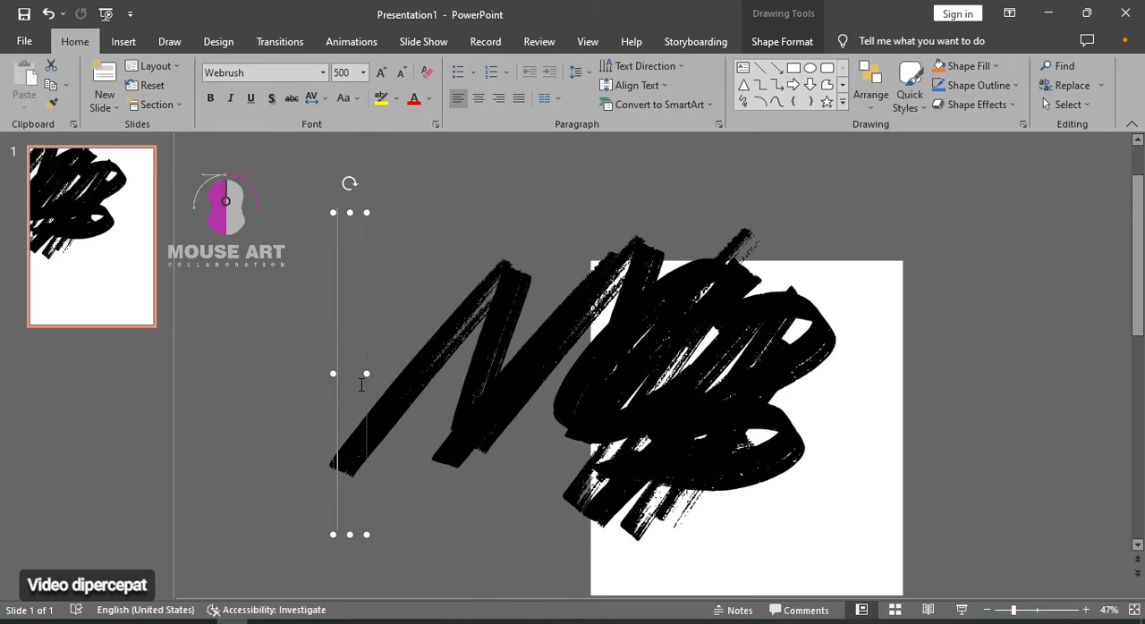
pyautogui.press('BackSpace')
pyautogui.write('K')
pyautogui.press('BackSpace')
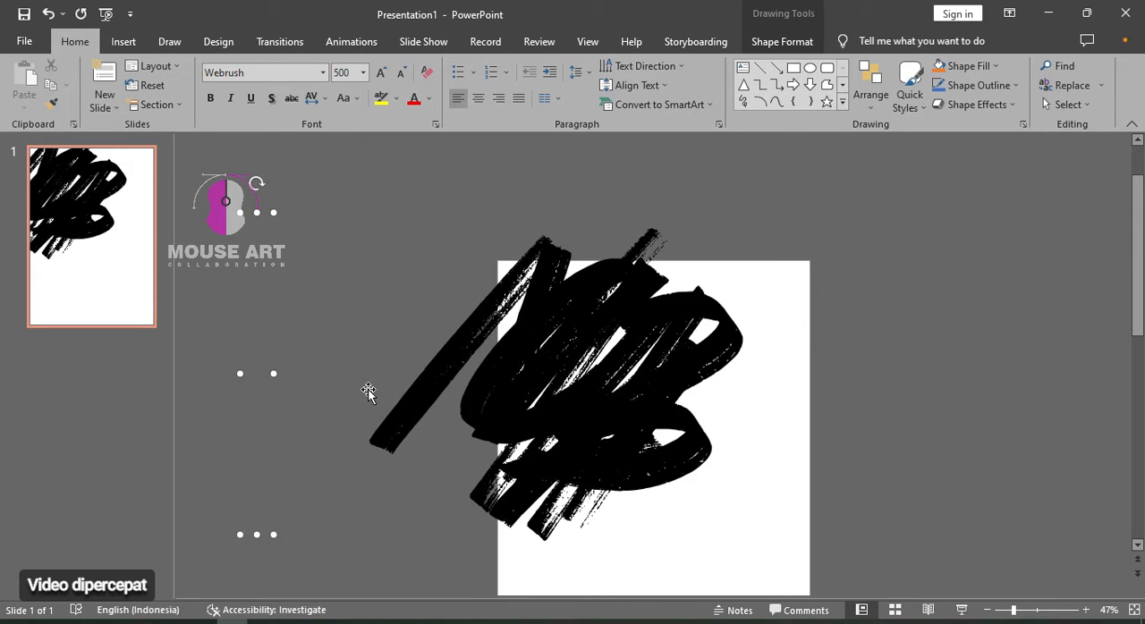
pyautogui.write('Q')
pyautogui.press('BackSpace')
pyautogui.write('W')
pyautogui.moveTo(365, 343)
pyautogui.mouseDown()
pyautogui.moveTo(227, 401)
pyautogui.moveTo(543, 381)
pyautogui.moveTo(648, 311)
pyautogui.moveTo(666, 319)
pyautogui.moveTo(574, 319)
pyautogui.mouseUp()
# Select all the overlapping letters and merge them into one brush shape with Union
pyautogui.click(279, 407)
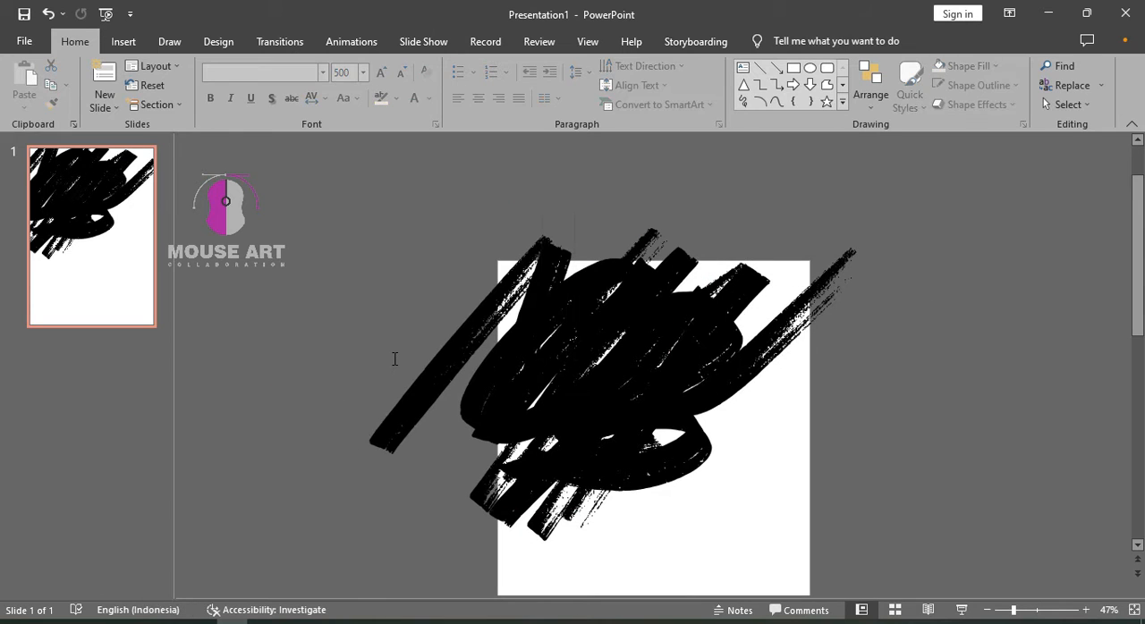
pyautogui.hotkey('ctrl', 'a')
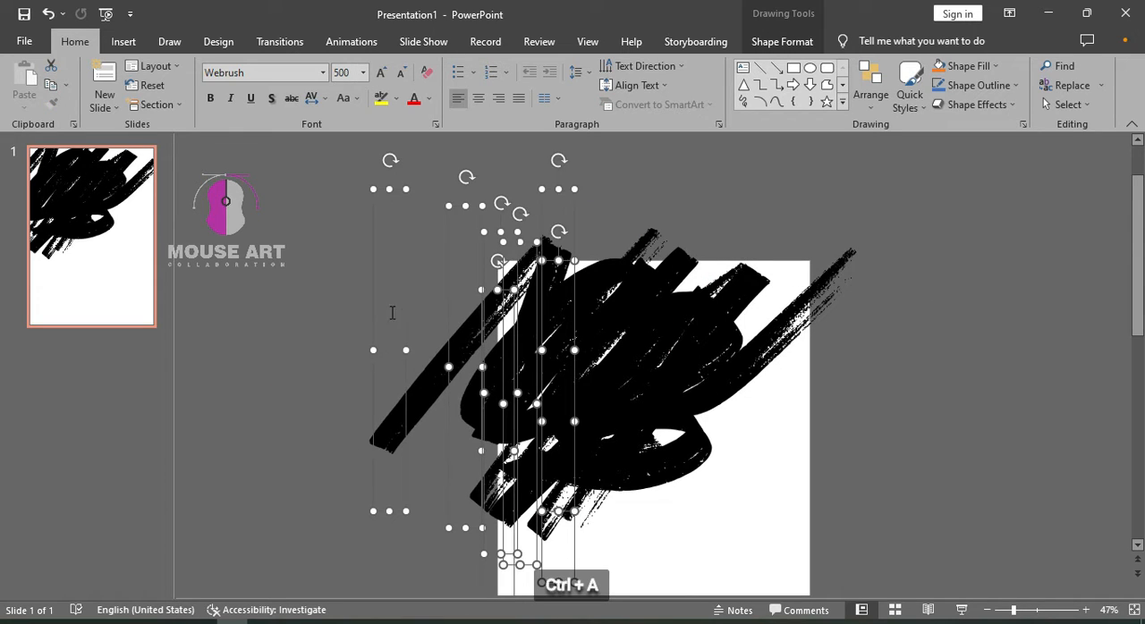
pyautogui.click(762, 42)
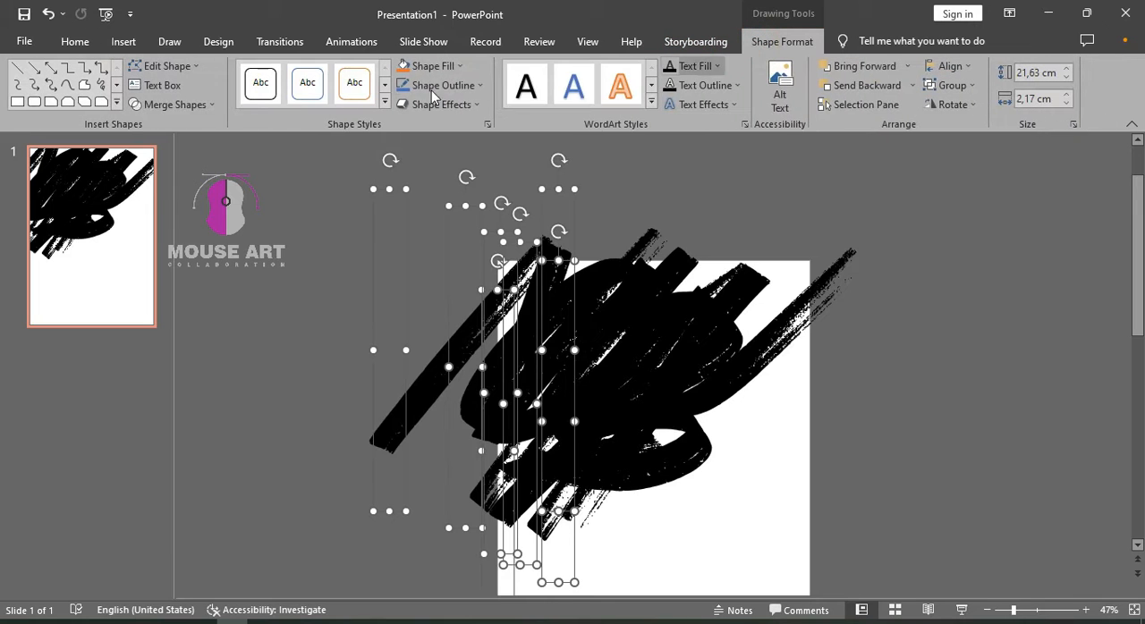
pyautogui.click(173, 105)
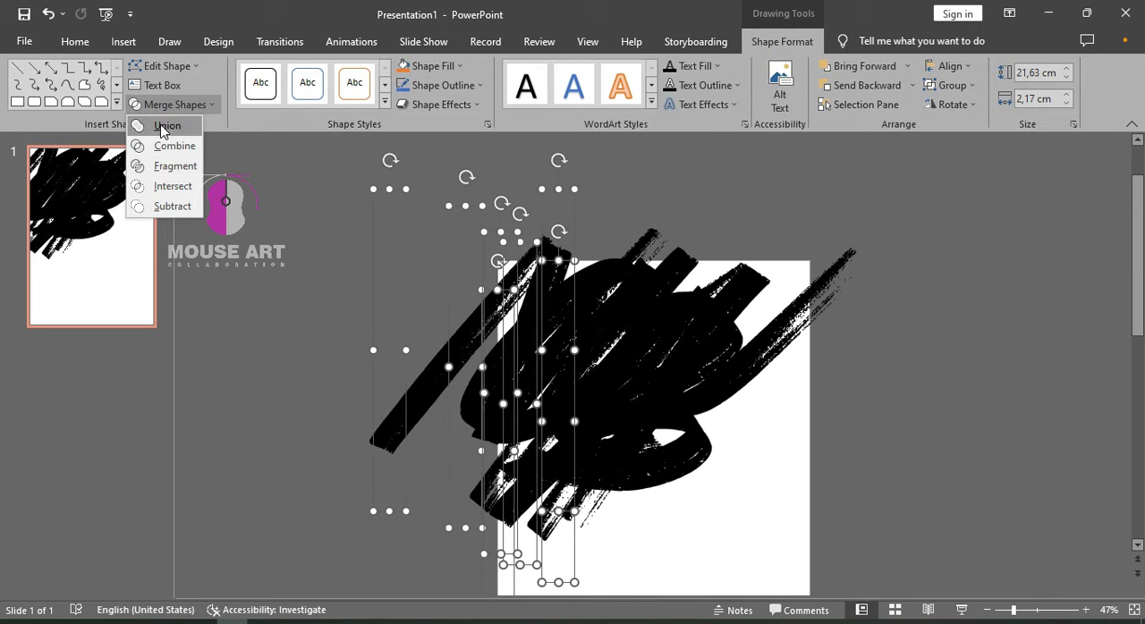
pyautogui.click(160, 125)
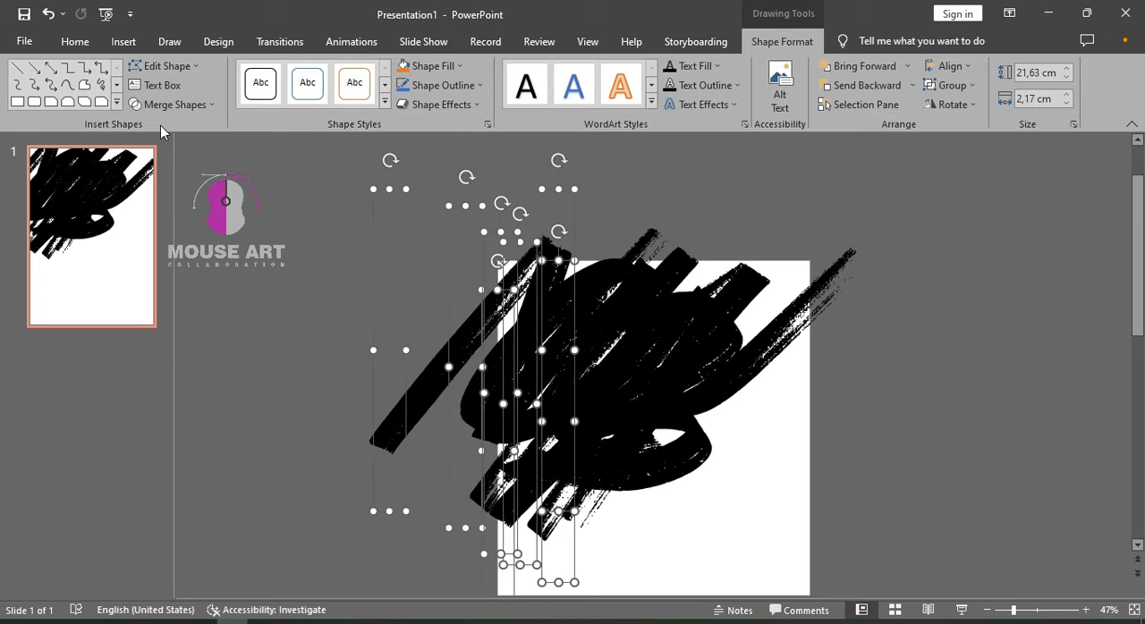
# Try moving the merged brush shape slightly on the slide and undo the move
pyautogui.moveTo(567, 291)
pyautogui.mouseDown()
pyautogui.moveTo(767, 325)
pyautogui.moveTo(368, 317)
pyautogui.moveTo(572, 322)
pyautogui.mouseUp()
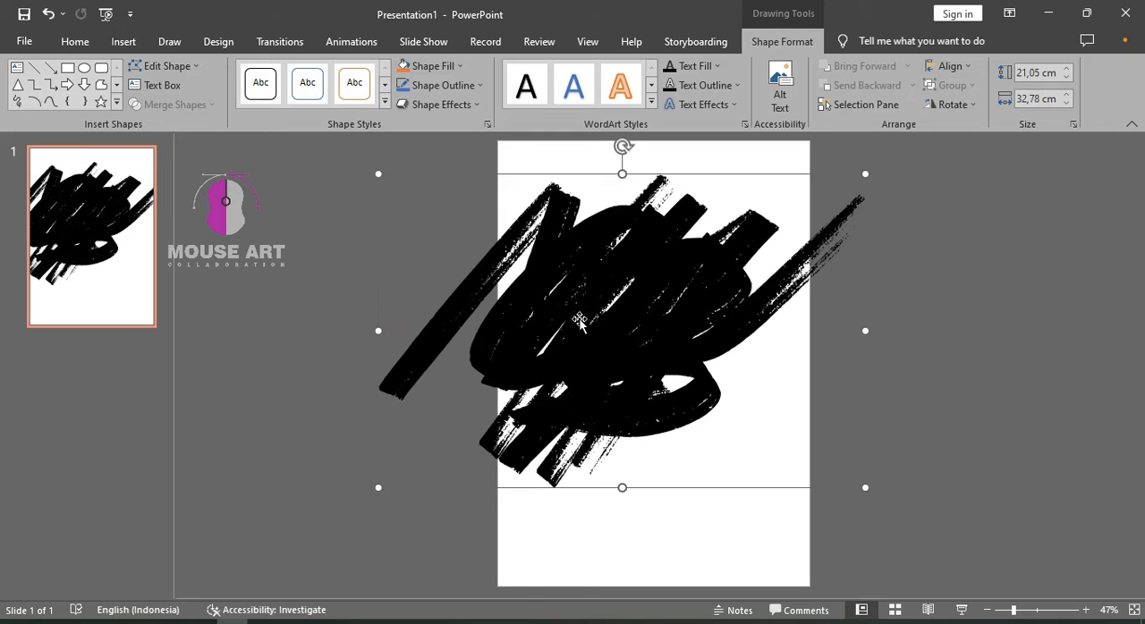
pyautogui.hotkey('ctrl', 'z')
pyautogui.hotkey('ctrl', 'z')
pyautogui.scroll(3, 597, 308)
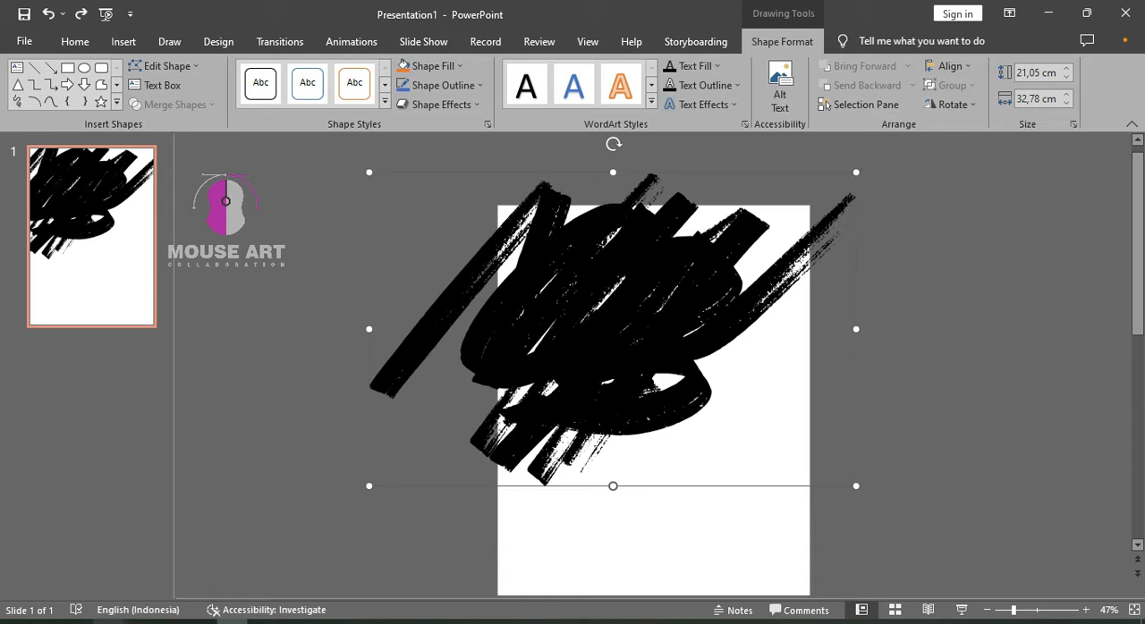
# Switch to File Explorer and bring raw-coffe.jpg from the raw folder onto the slide
pyautogui.click(108, 622)
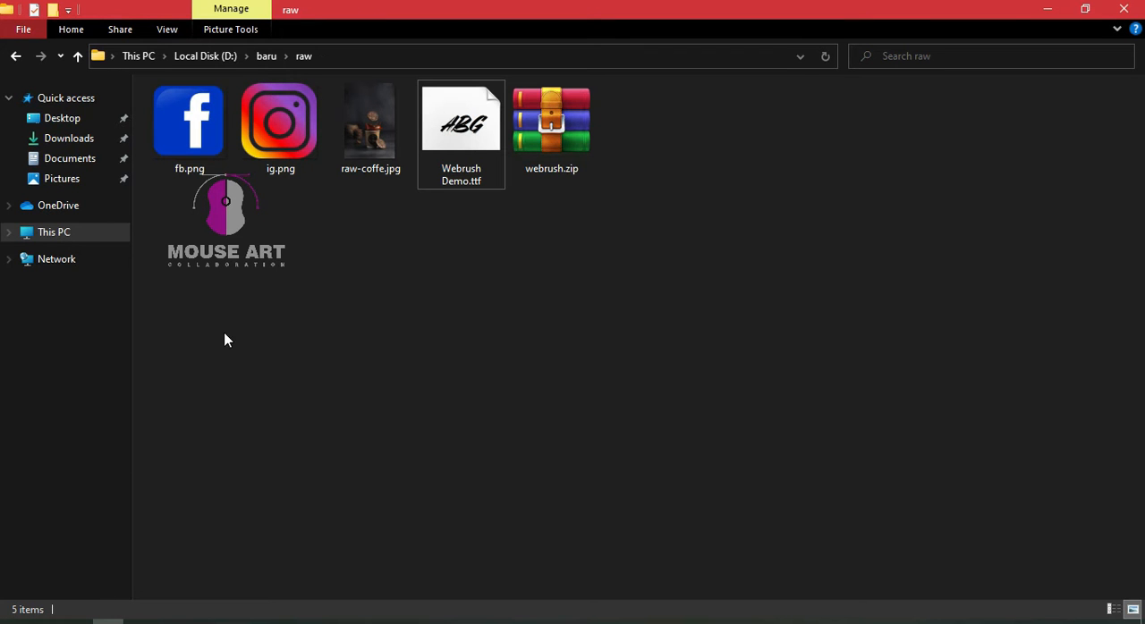
pyautogui.moveTo(370, 120); pyautogui.dragTo(701, 516)
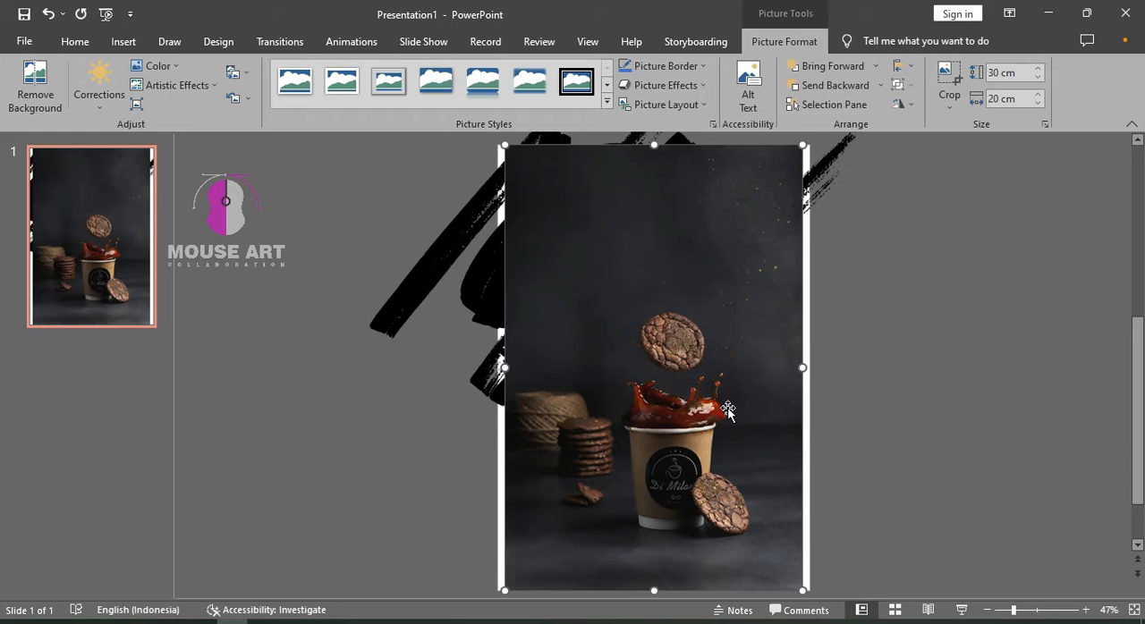
pyautogui.scroll(1, 728, 410)
# Place the coffee picture over the brush shape, scaled to 31.5 × 21 cm to span the slide's width, and send it behind the shape
pyautogui.moveTo(718, 456); pyautogui.dragTo(708, 265)
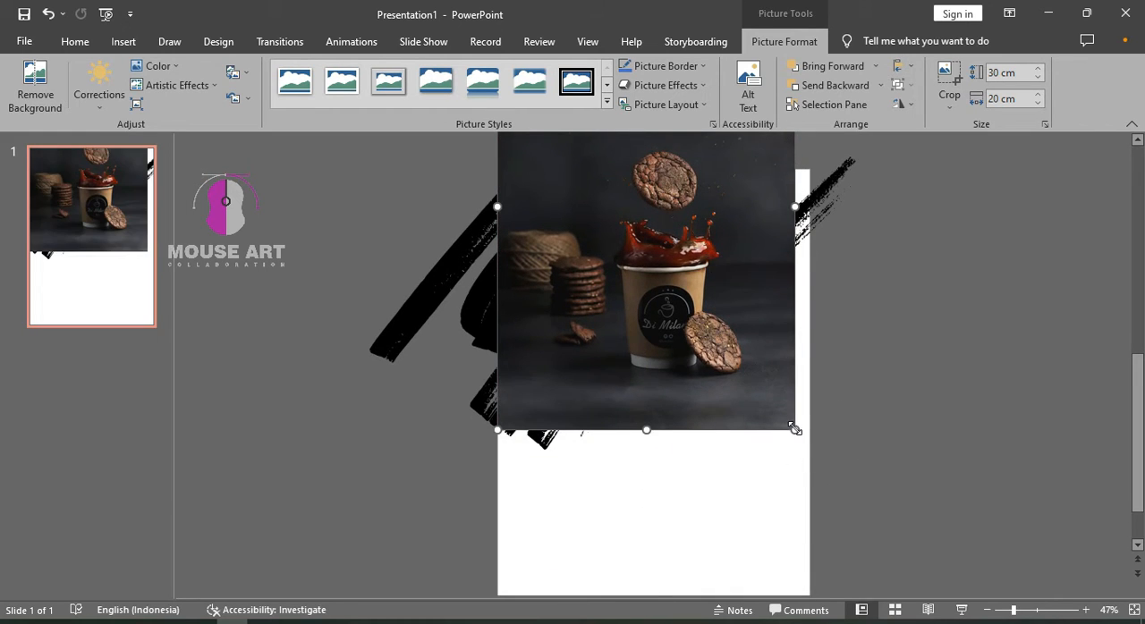
pyautogui.moveTo(791, 428); pyautogui.dragTo(808, 451)
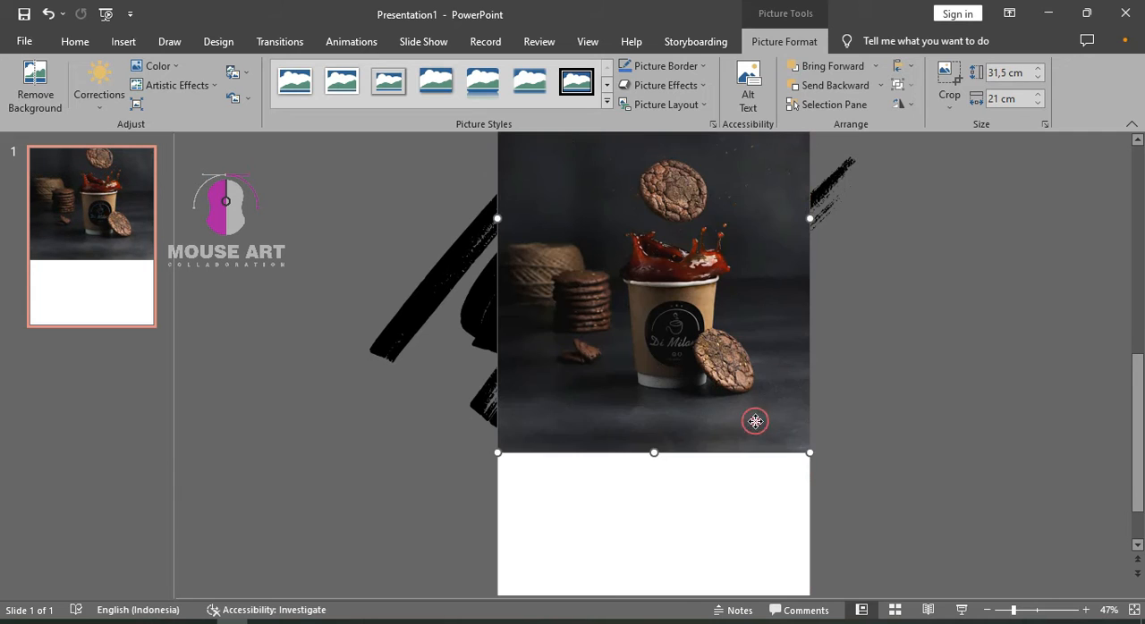
pyautogui.moveTo(754, 421)
pyautogui.mouseDown()
pyautogui.moveTo(748, 403)
pyautogui.moveTo(748, 423)
pyautogui.moveTo(758, 422)
pyautogui.mouseUp()
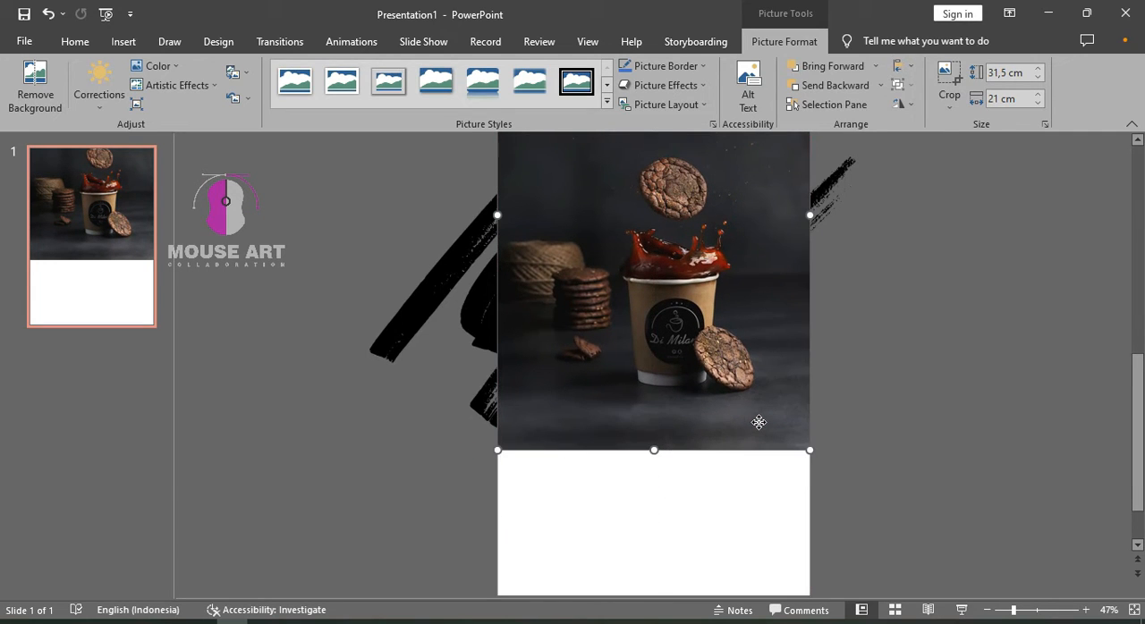
pyautogui.rightClick(758, 422)
pyautogui.click(825, 269)
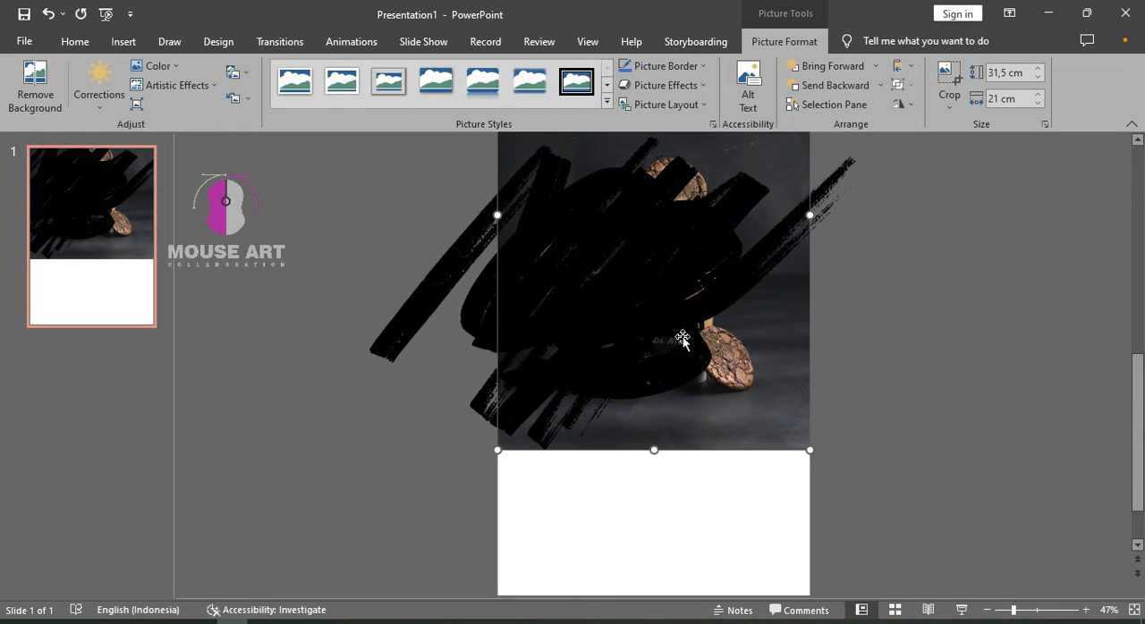
# Try intersecting the coffee picture with the merged brush shape and undo the merge
pyautogui.keyDown('shift'); pyautogui.click(651, 296); pyautogui.keyUp('shift')
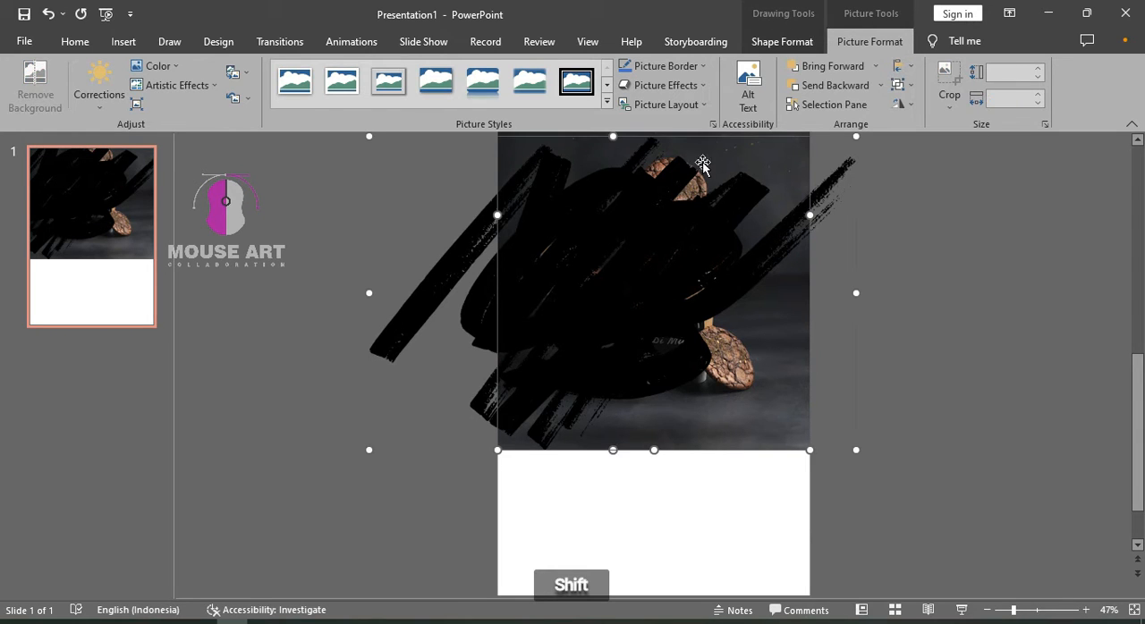
pyautogui.click(776, 42)
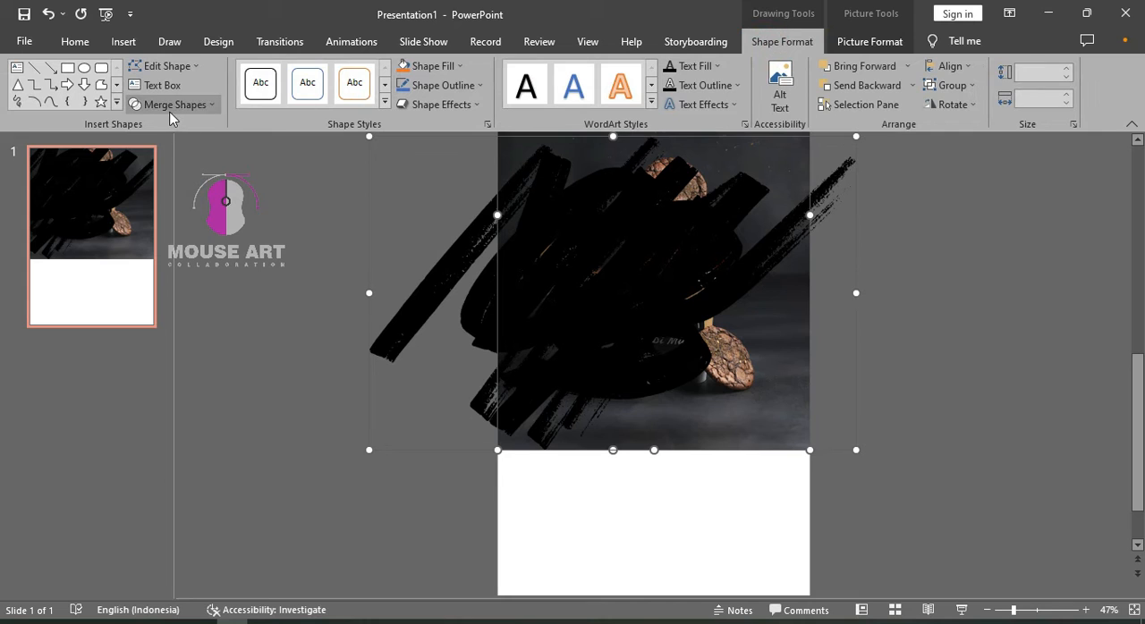
pyautogui.click(167, 106)
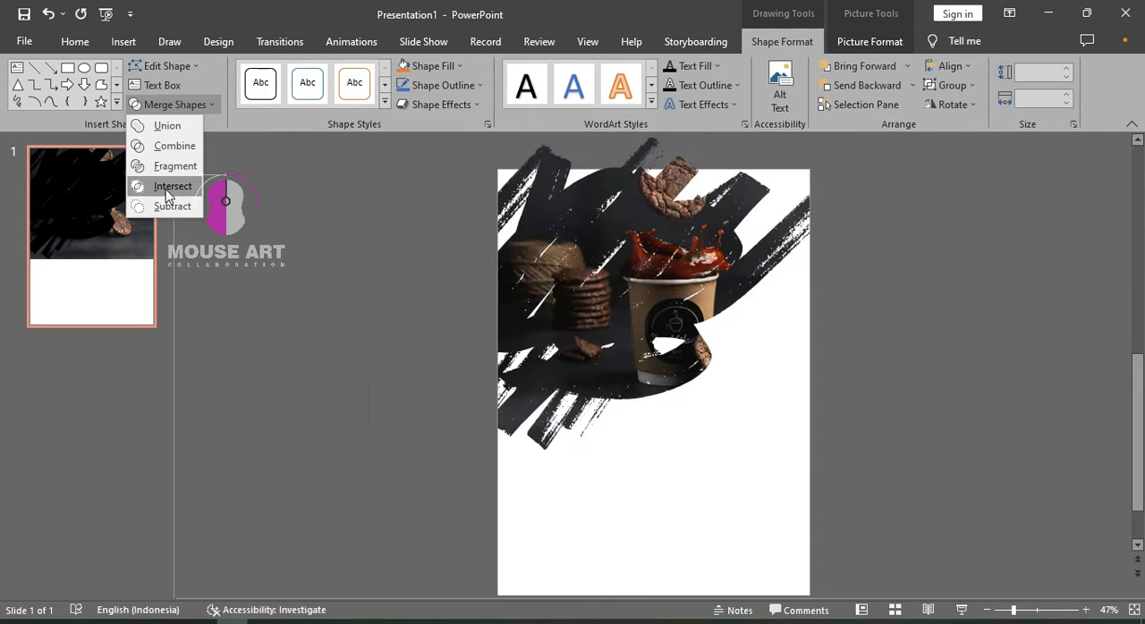
pyautogui.click(166, 187)
pyautogui.click(320, 273)
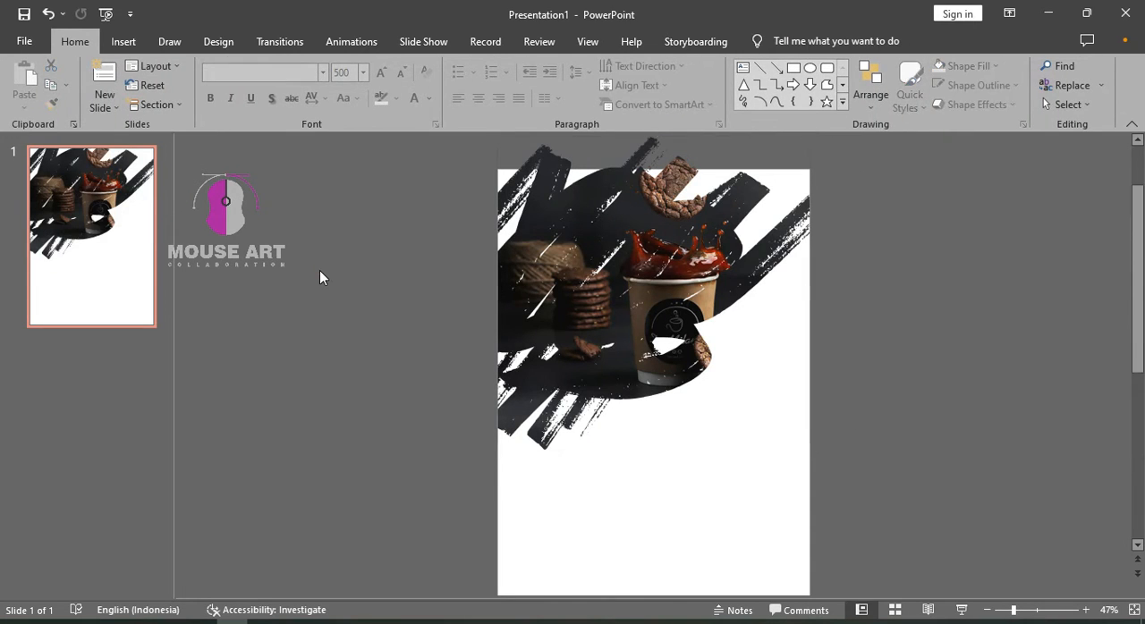
pyautogui.hotkey('ctrl', 'z')
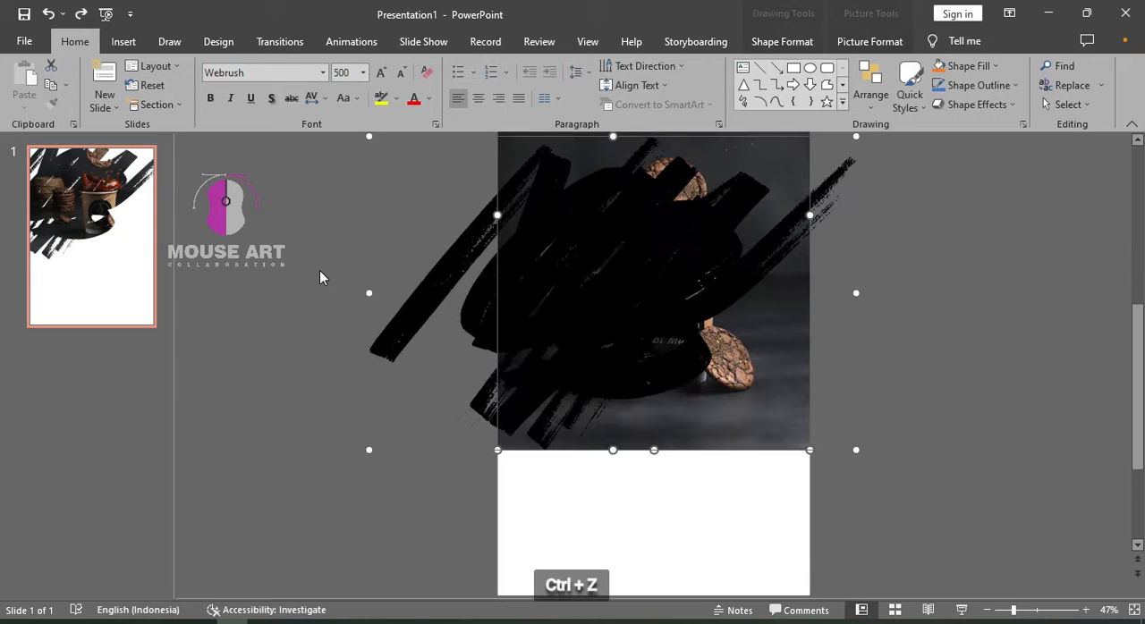
pyautogui.click(307, 271)
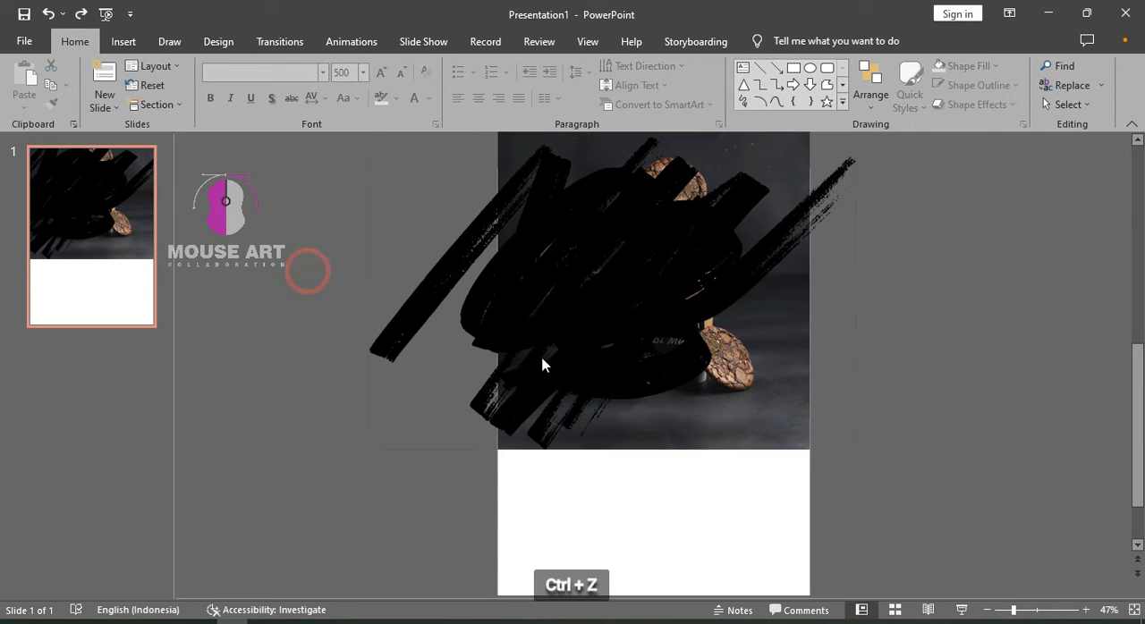
# Flip the coffee picture horizontally
pyautogui.click(759, 409)
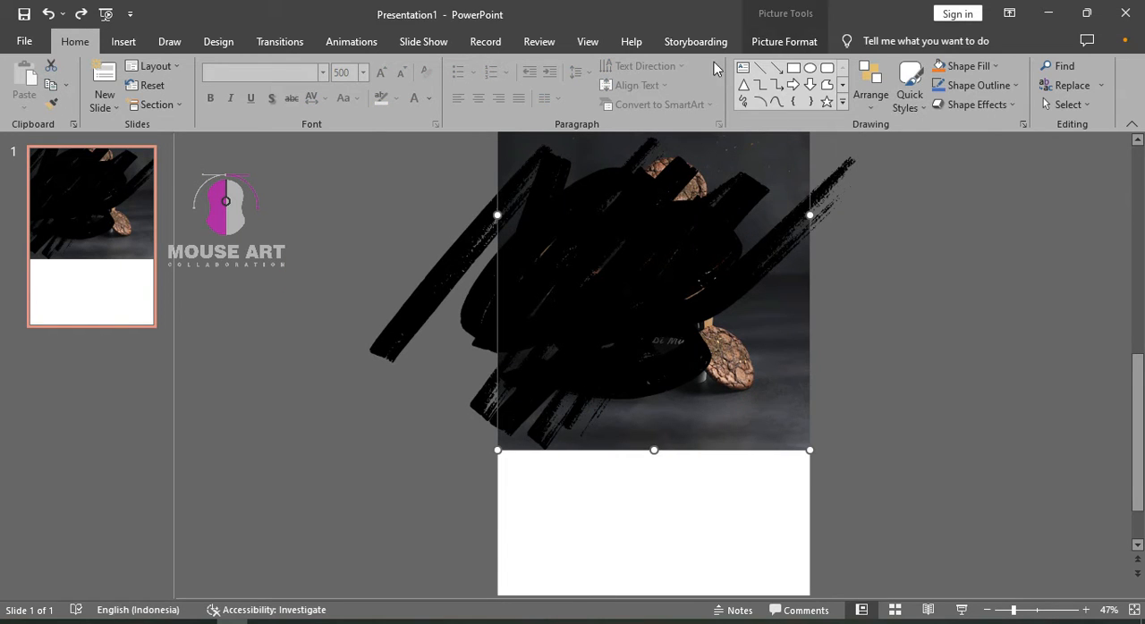
pyautogui.click(761, 42)
pyautogui.click(899, 105)
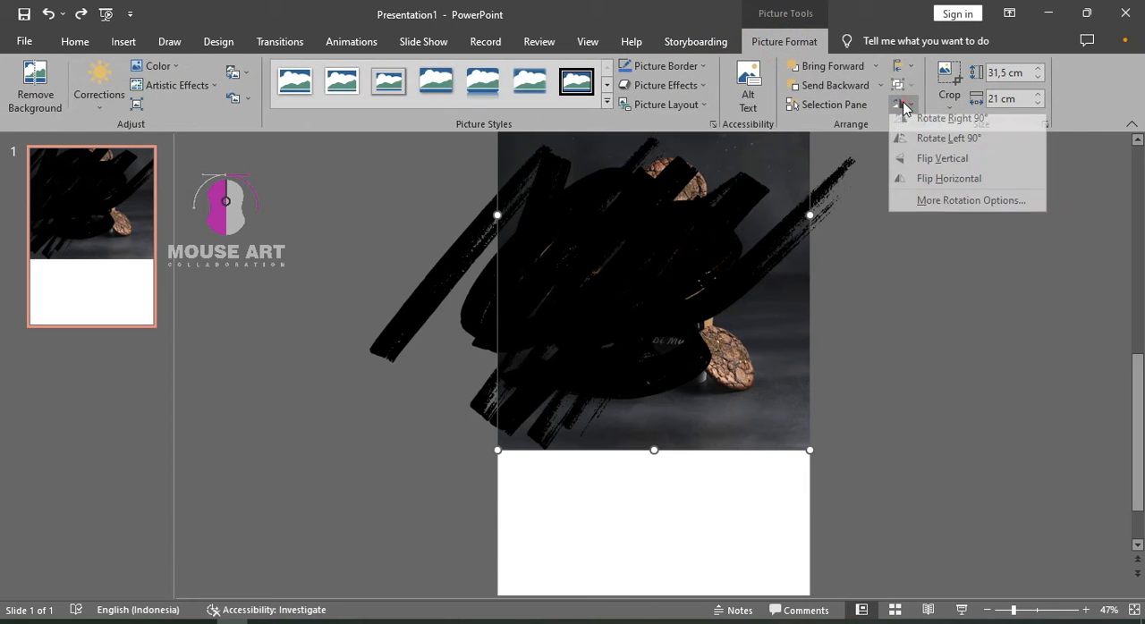
pyautogui.click(911, 193)
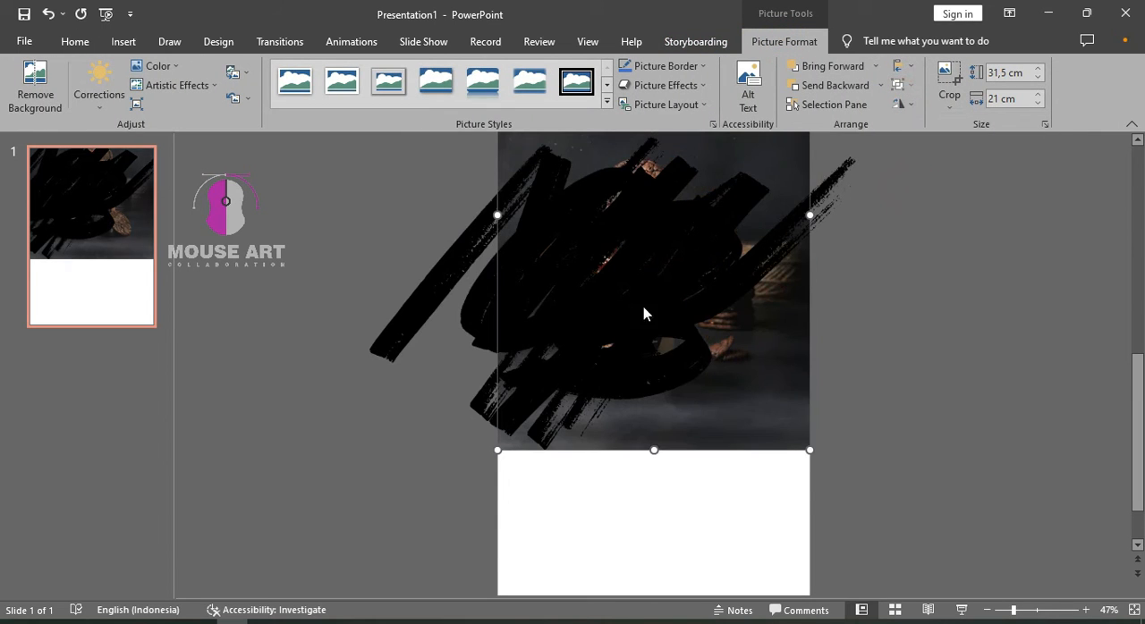
# Try intersecting the flipped coffee picture with the brush shape, and undo the merge
pyautogui.keyDown('shift'); pyautogui.click(629, 314); pyautogui.keyUp('shift')
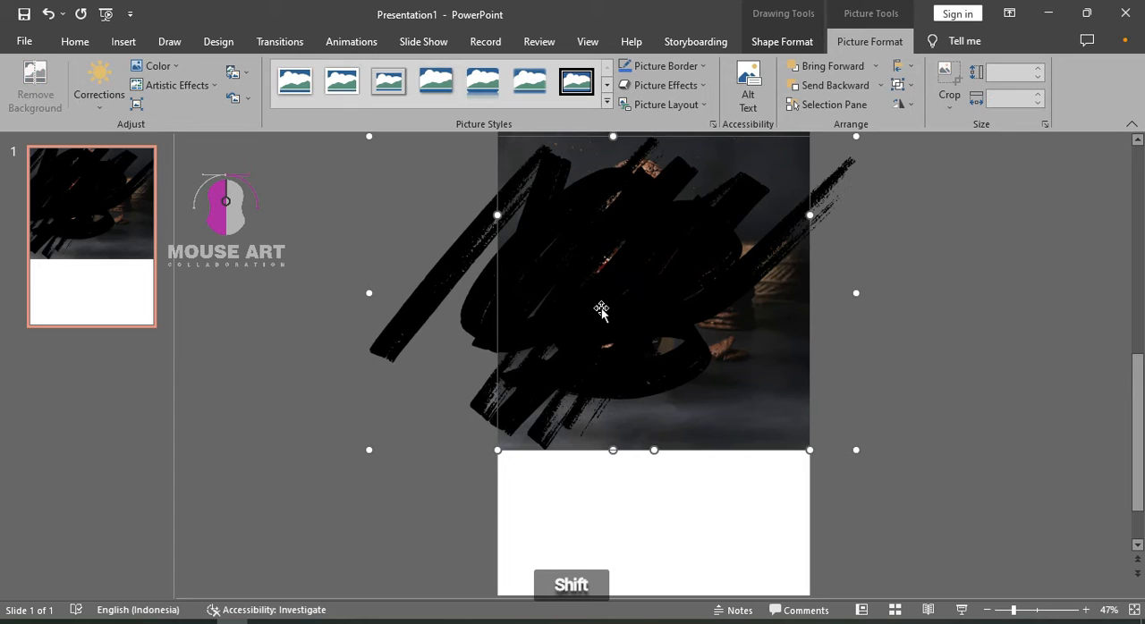
pyautogui.click(781, 42)
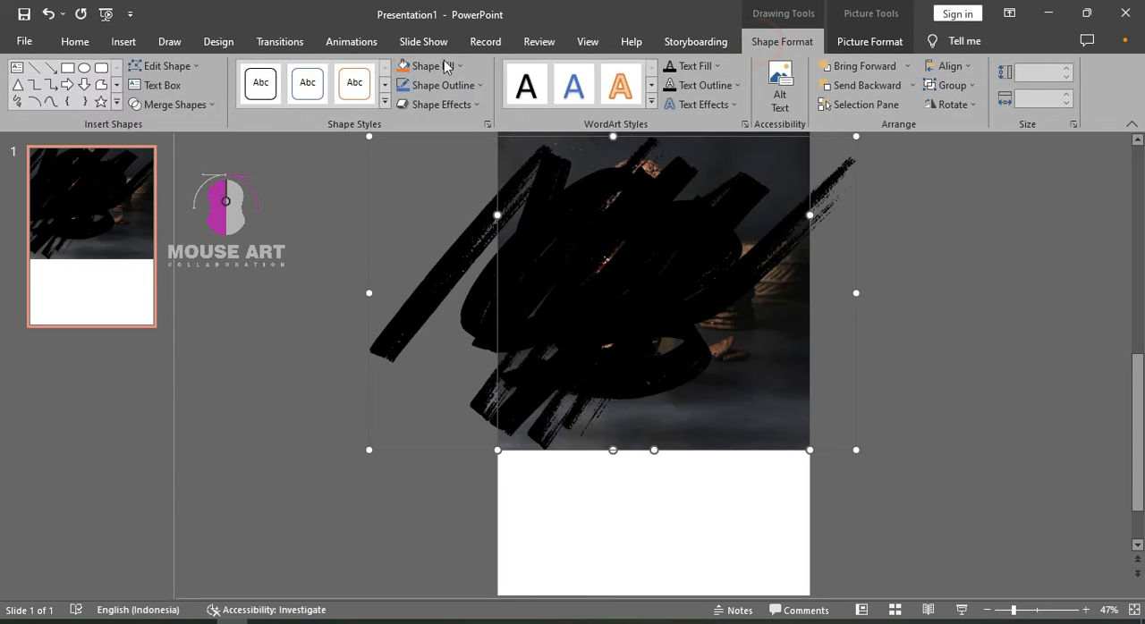
pyautogui.click(212, 105)
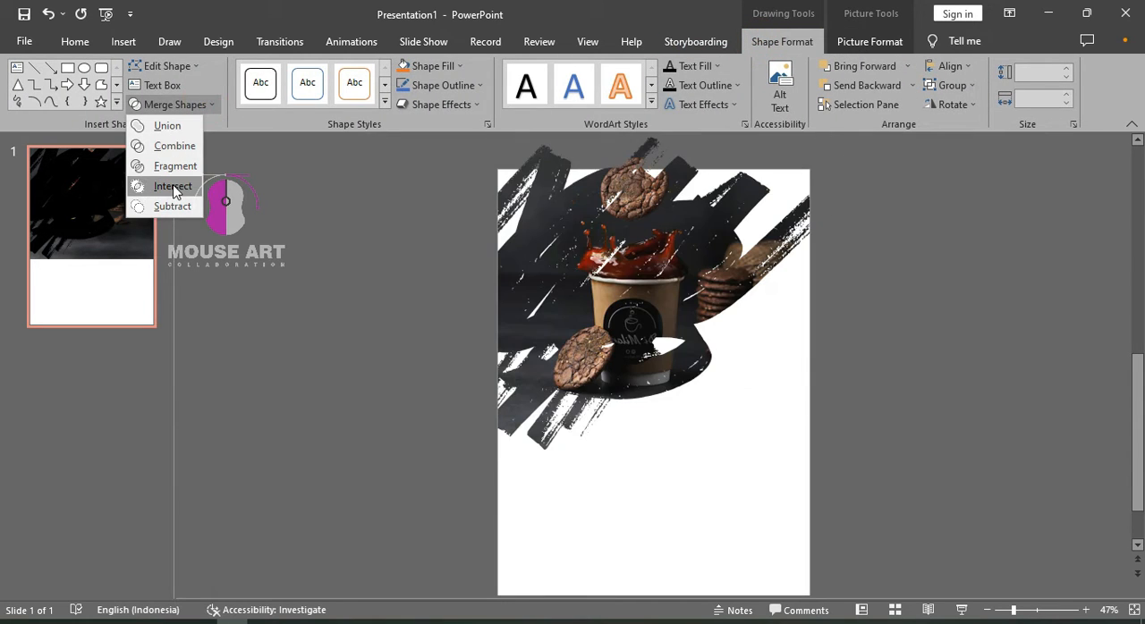
pyautogui.click(172, 186)
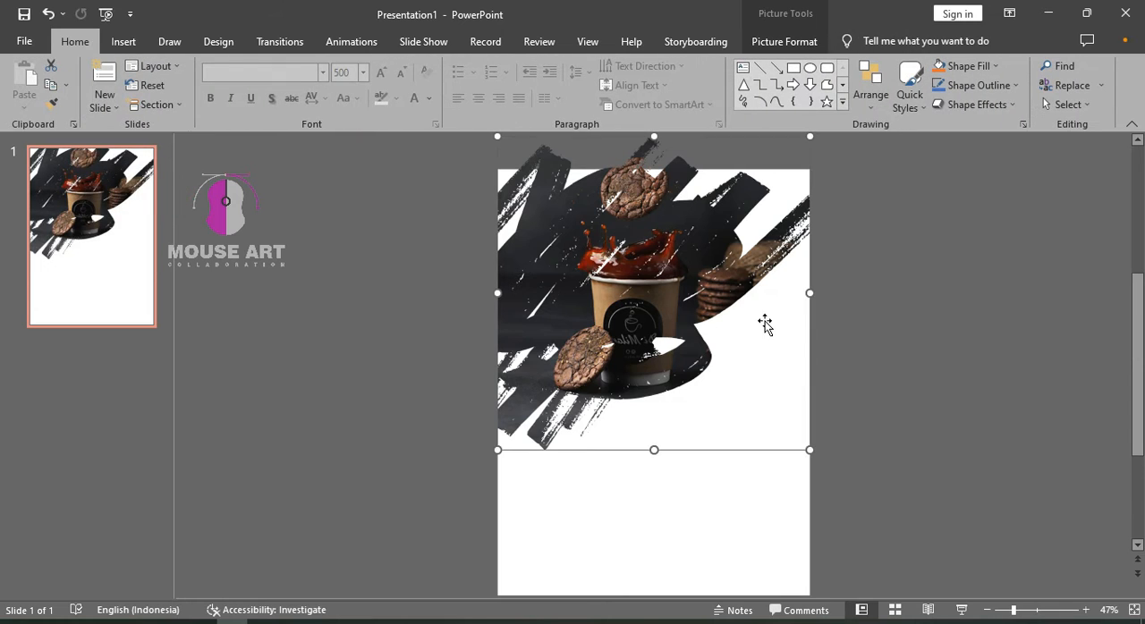
pyautogui.hotkey('ctrl', 'z')
pyautogui.click(918, 316)
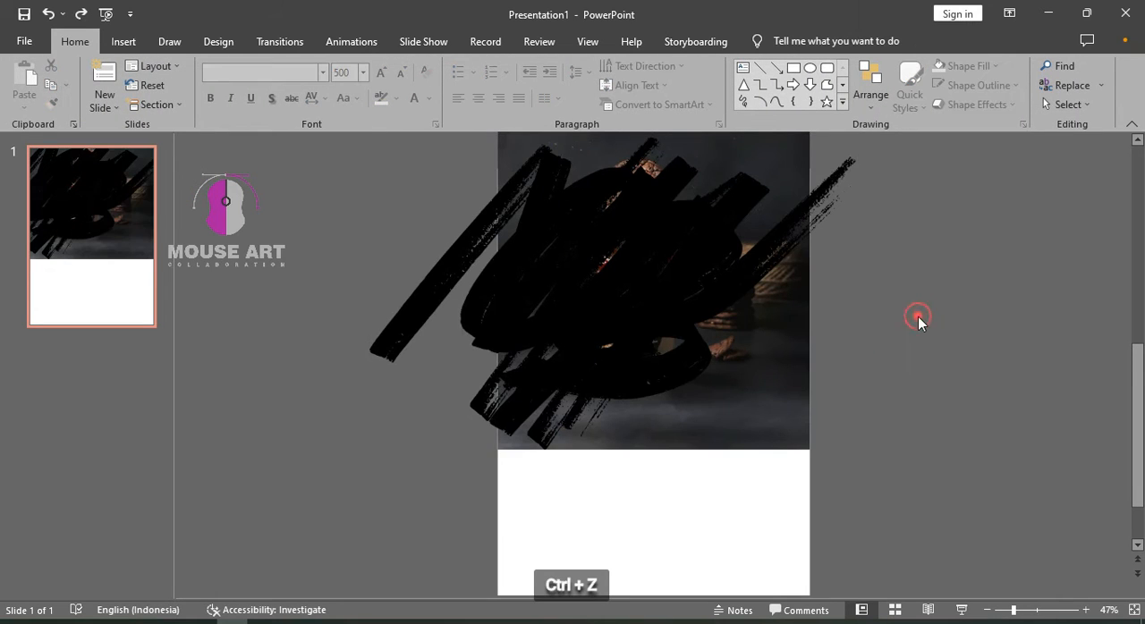
# Enlarge the coffee picture past the slide's left edge and shift it upward behind the brush shape
pyautogui.click(801, 401)
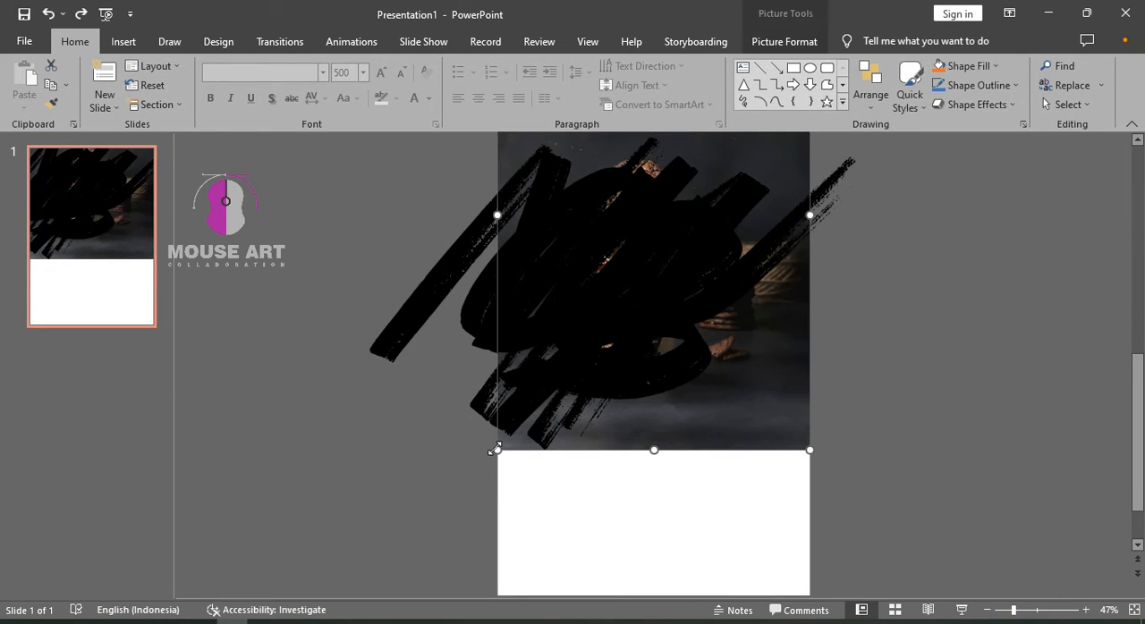
pyautogui.moveTo(493, 448); pyautogui.dragTo(458, 482)
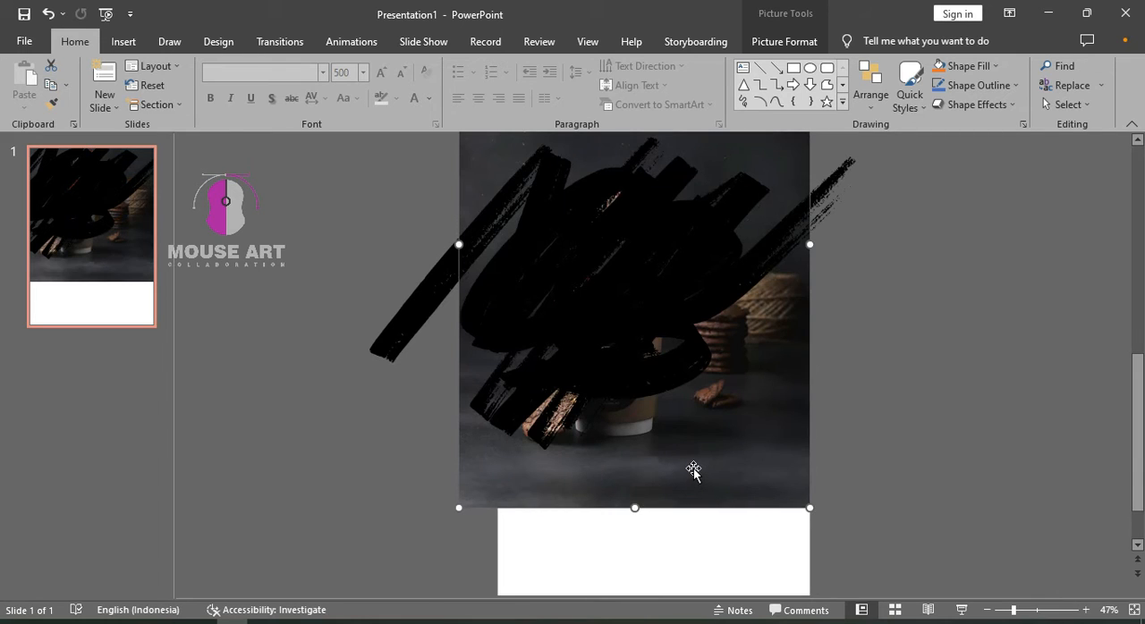
pyautogui.moveTo(693, 469); pyautogui.dragTo(696, 419)
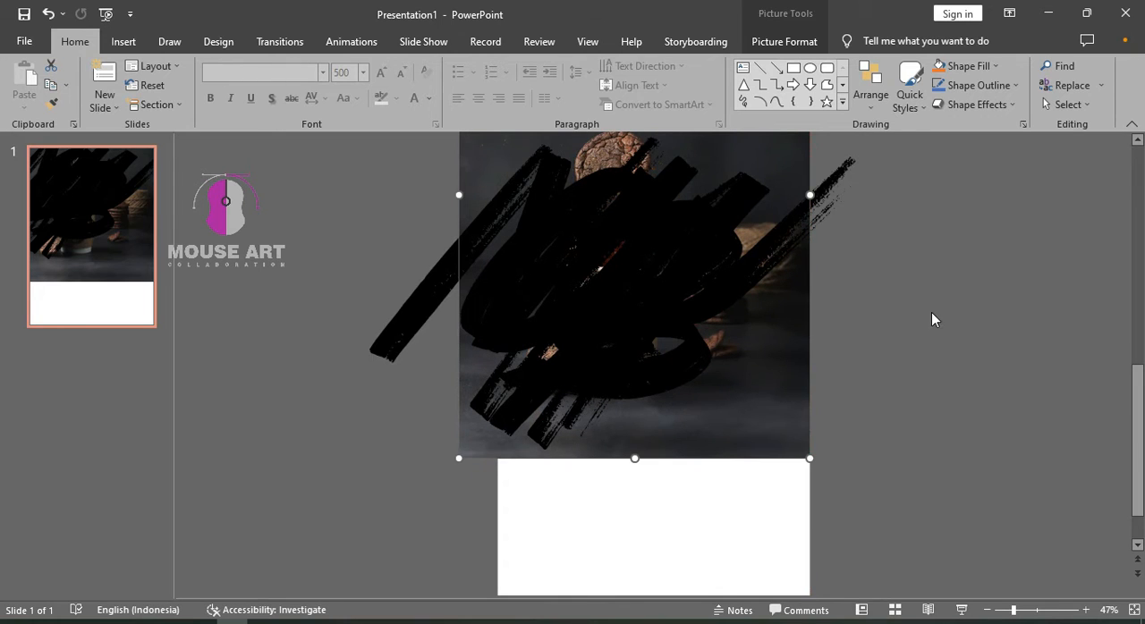
pyautogui.moveTo(755, 376)
pyautogui.mouseDown()
pyautogui.moveTo(756, 389)
pyautogui.moveTo(756, 379)
pyautogui.mouseUp()
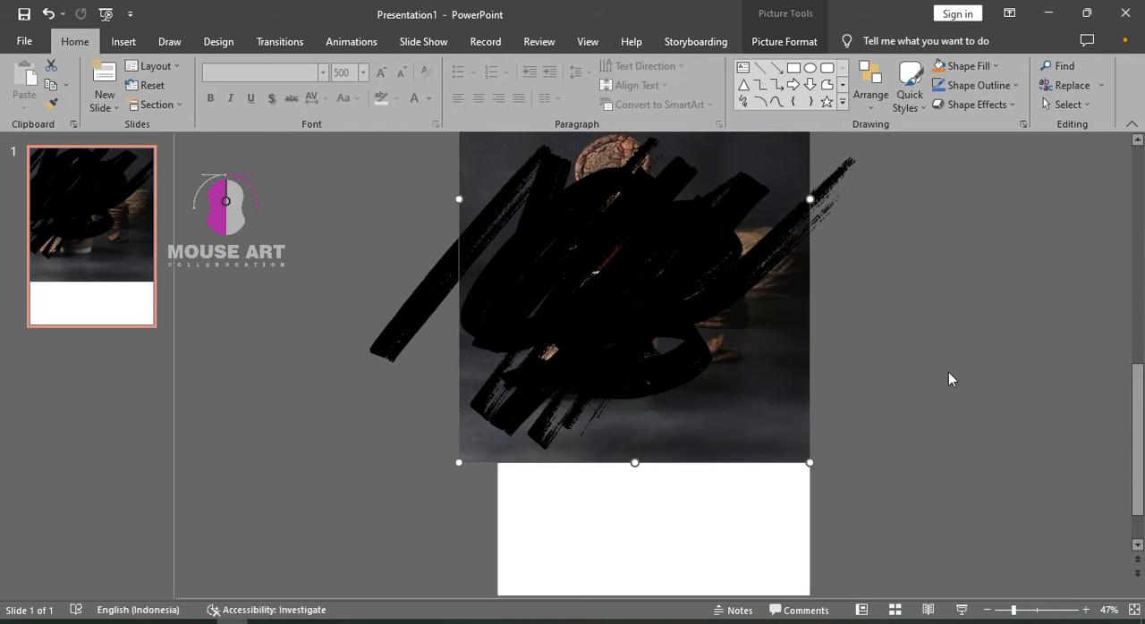
# Intersect the enlarged coffee picture with the brush shape so the photo fills the brush strokes
pyautogui.click(733, 396)
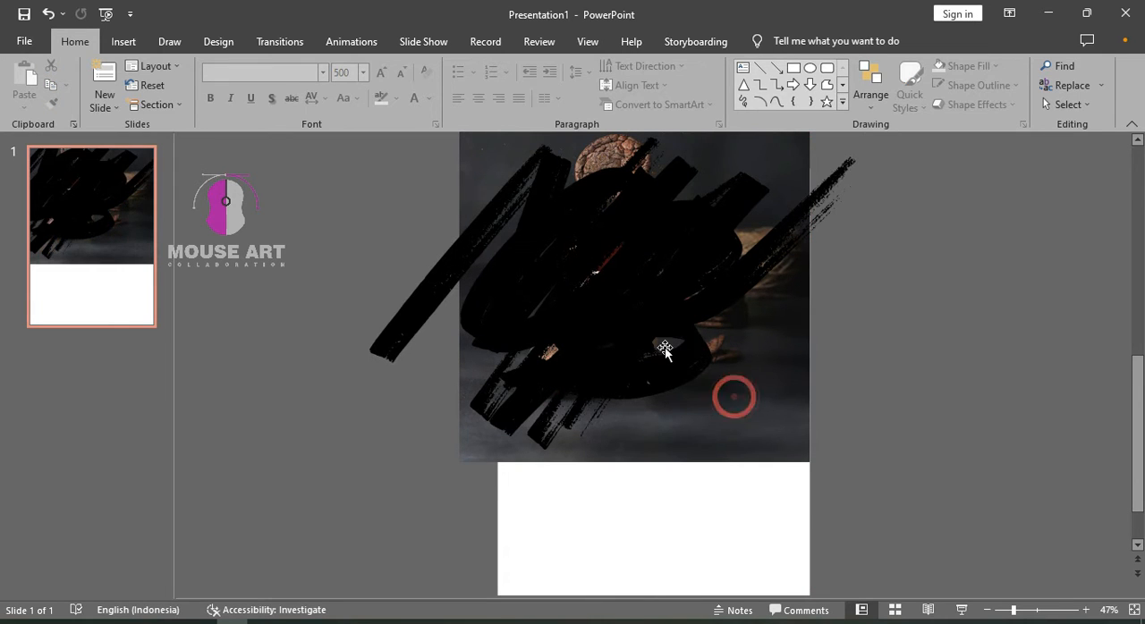
pyautogui.keyDown('shift'); pyautogui.click(614, 305); pyautogui.keyUp('shift')
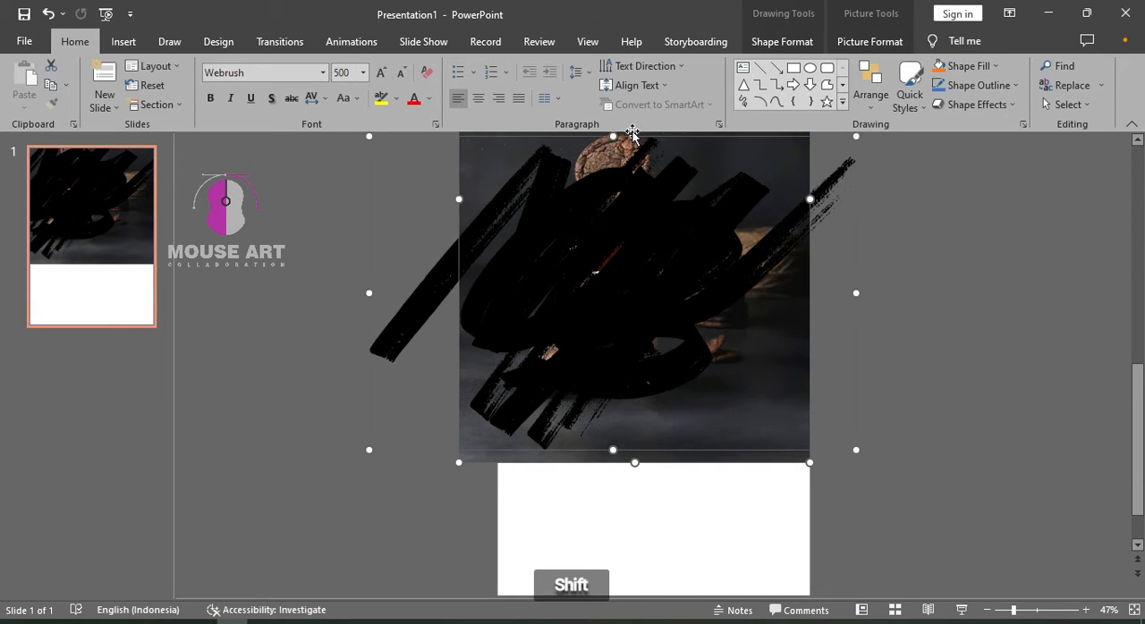
pyautogui.click(782, 41)
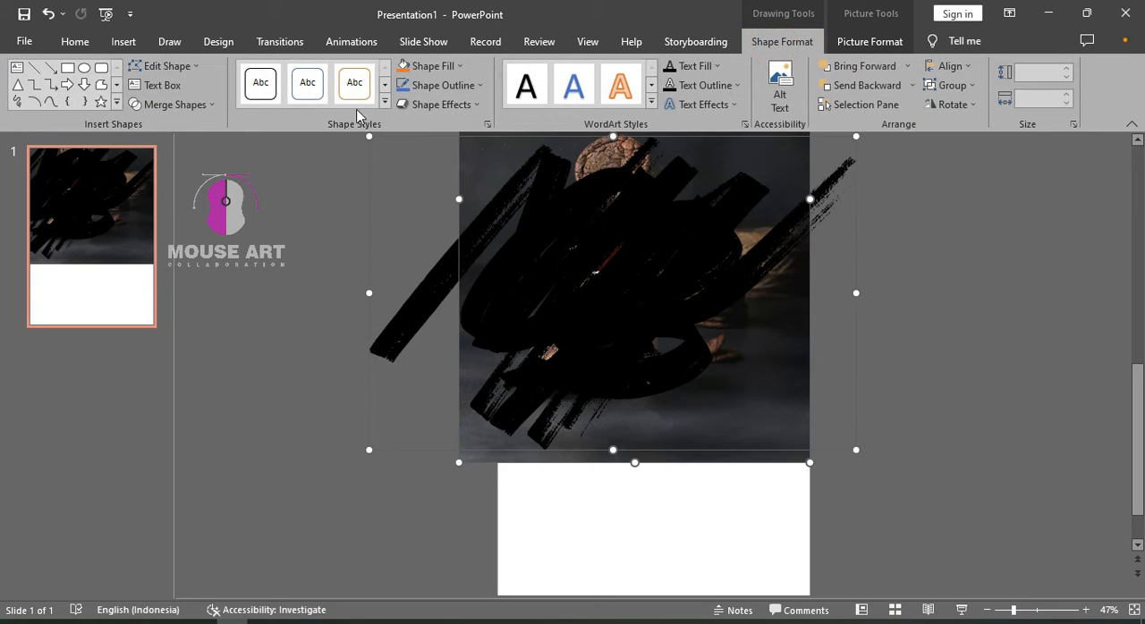
pyautogui.click(179, 105)
pyautogui.click(172, 186)
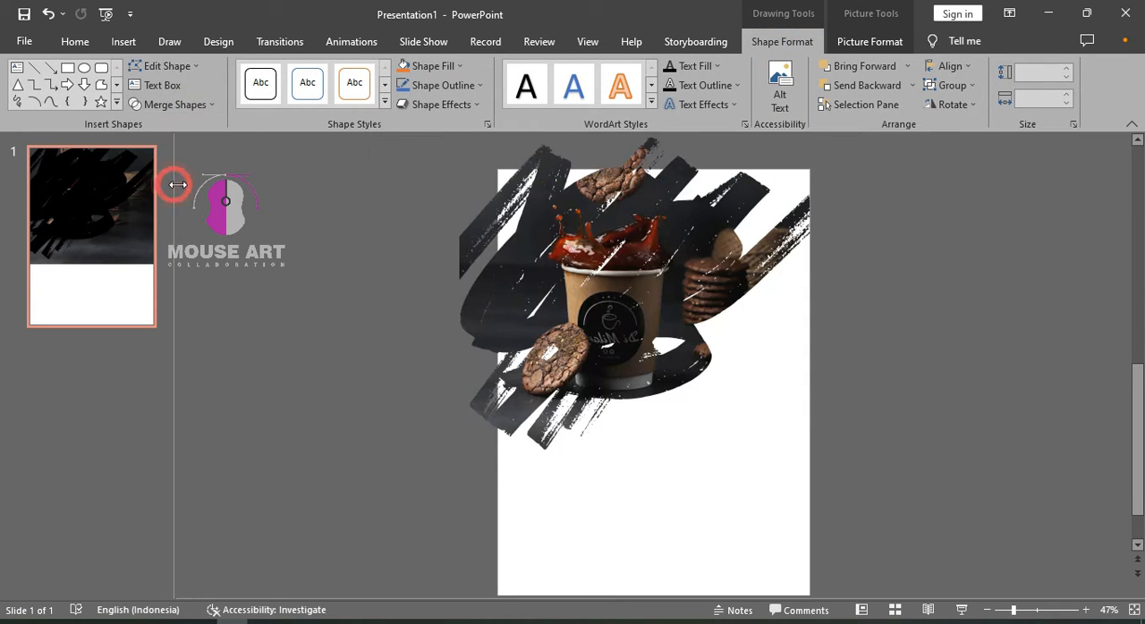
pyautogui.click(932, 335)
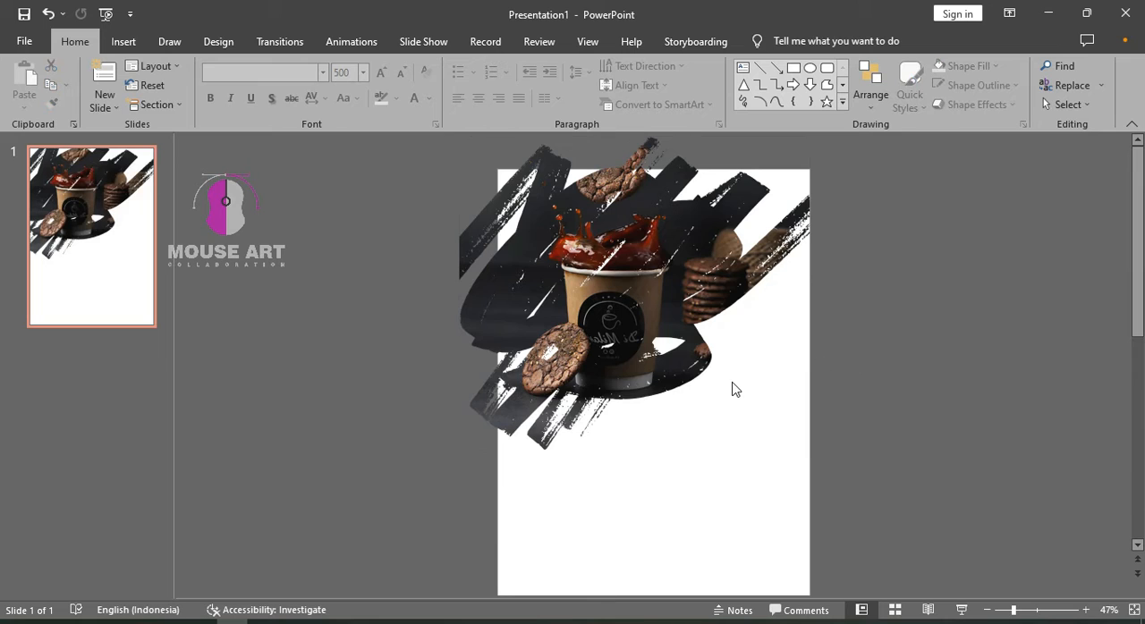
# Open the slide's background formatting and set its solid fill to the orange theme color
pyautogui.scroll(-1, 733, 389)
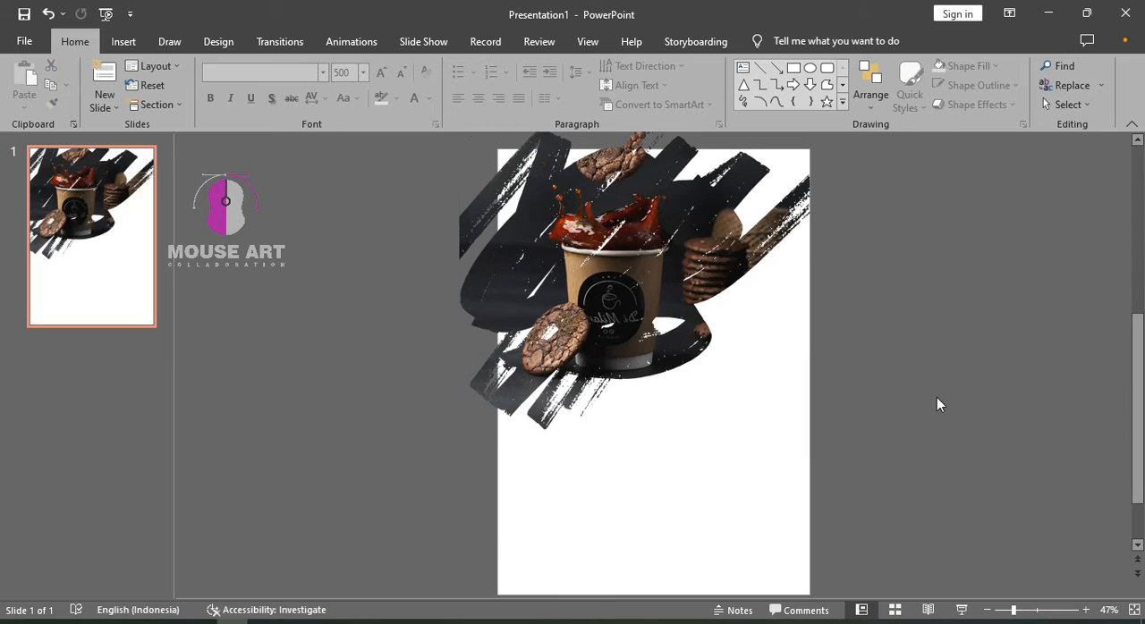
pyautogui.rightClick(138, 272)
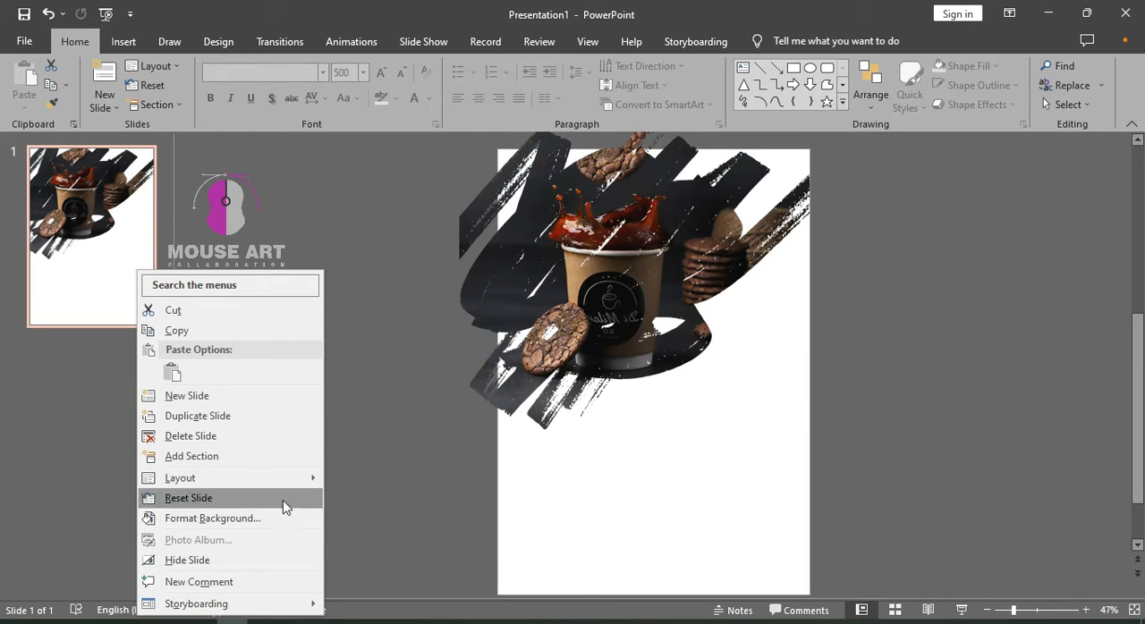
pyautogui.click(266, 525)
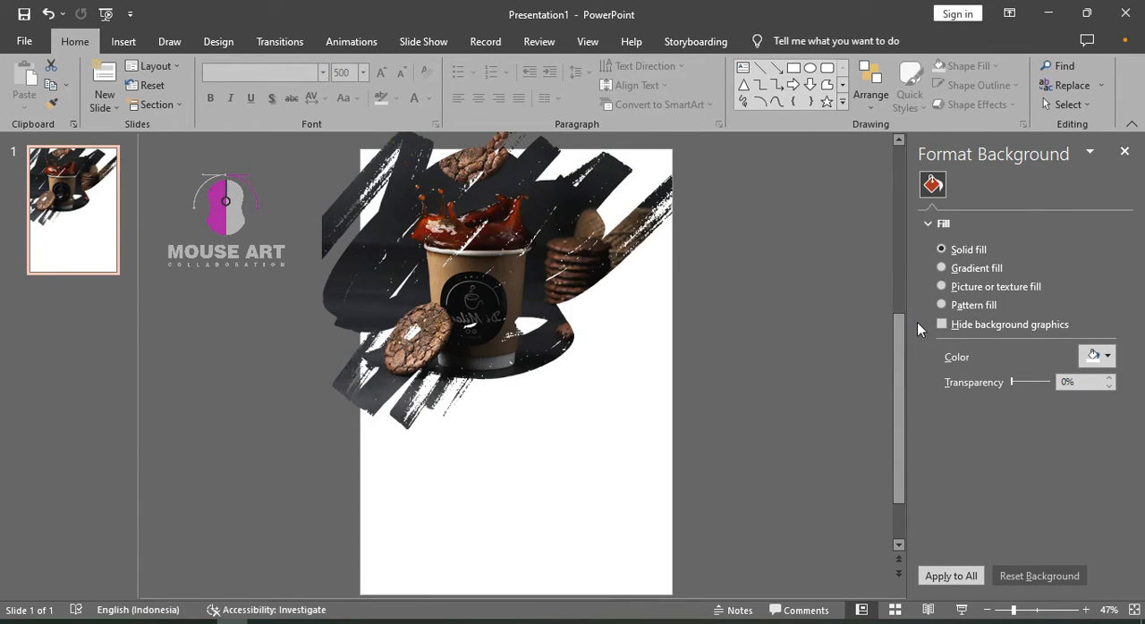
pyautogui.click(1104, 355)
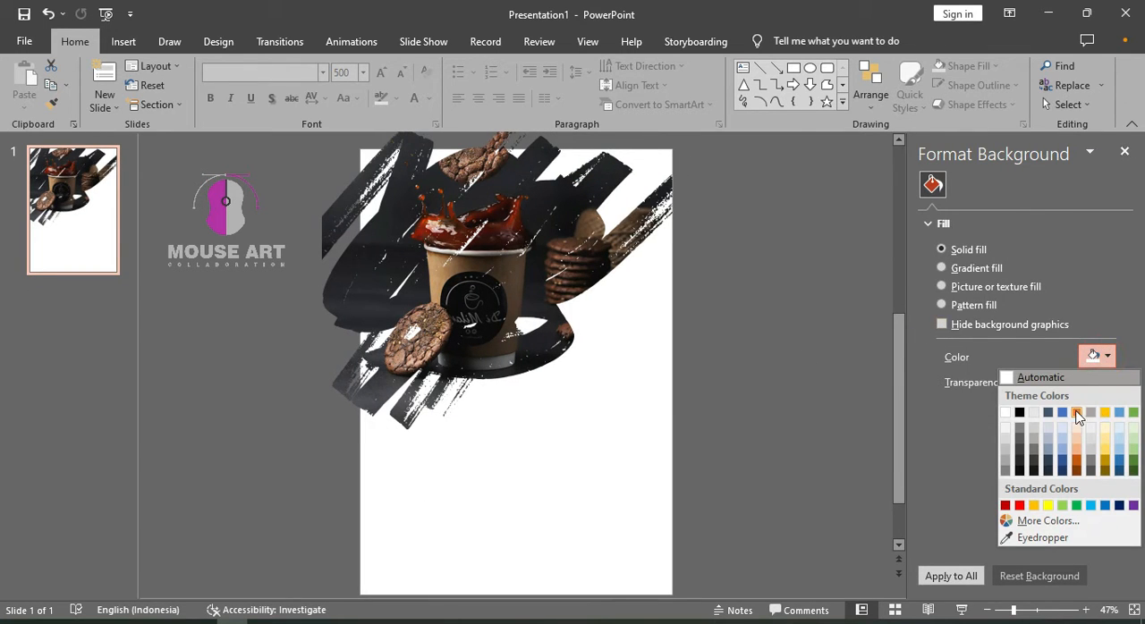
pyautogui.click(1076, 412)
# Try the gold theme color, the standard orange and a light orange tint as the slide background
pyautogui.click(1106, 356)
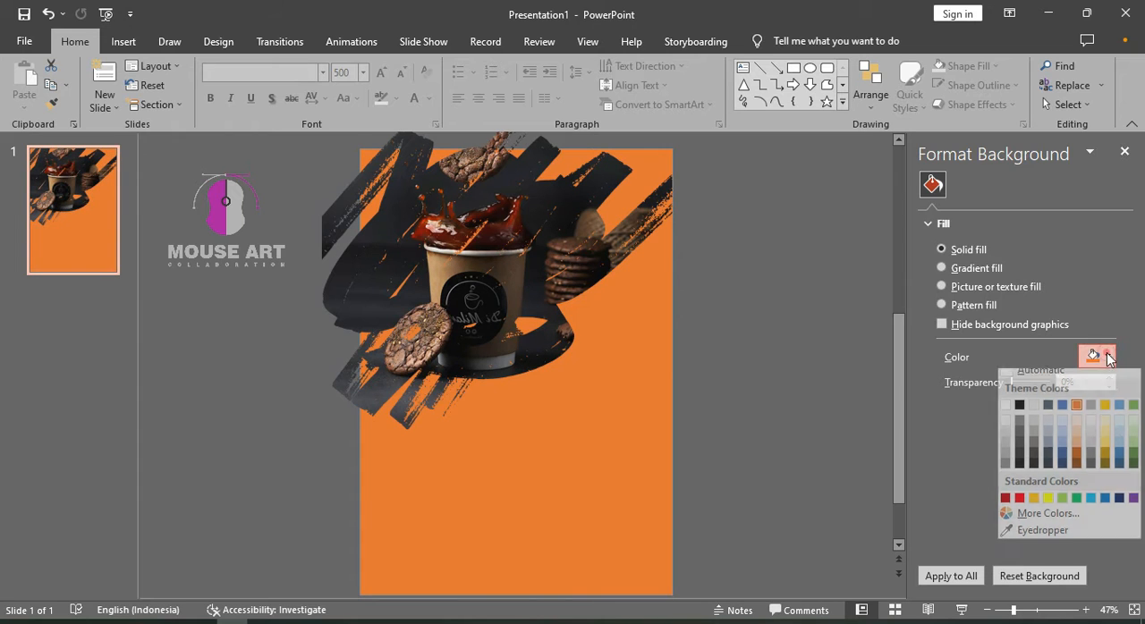
pyautogui.click(1105, 412)
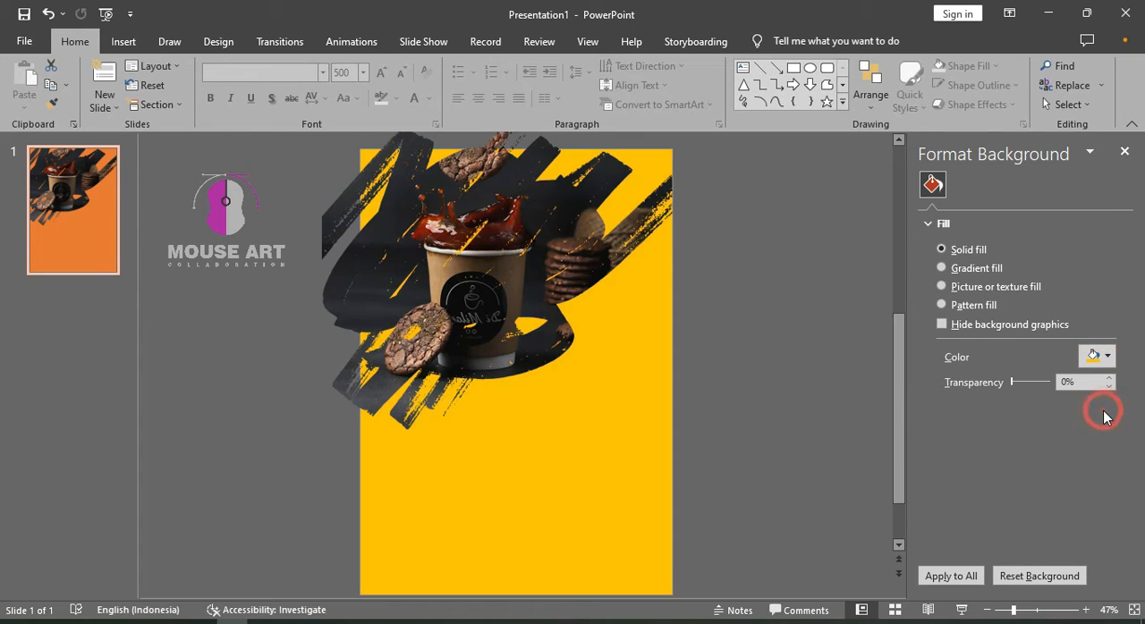
pyautogui.click(1107, 358)
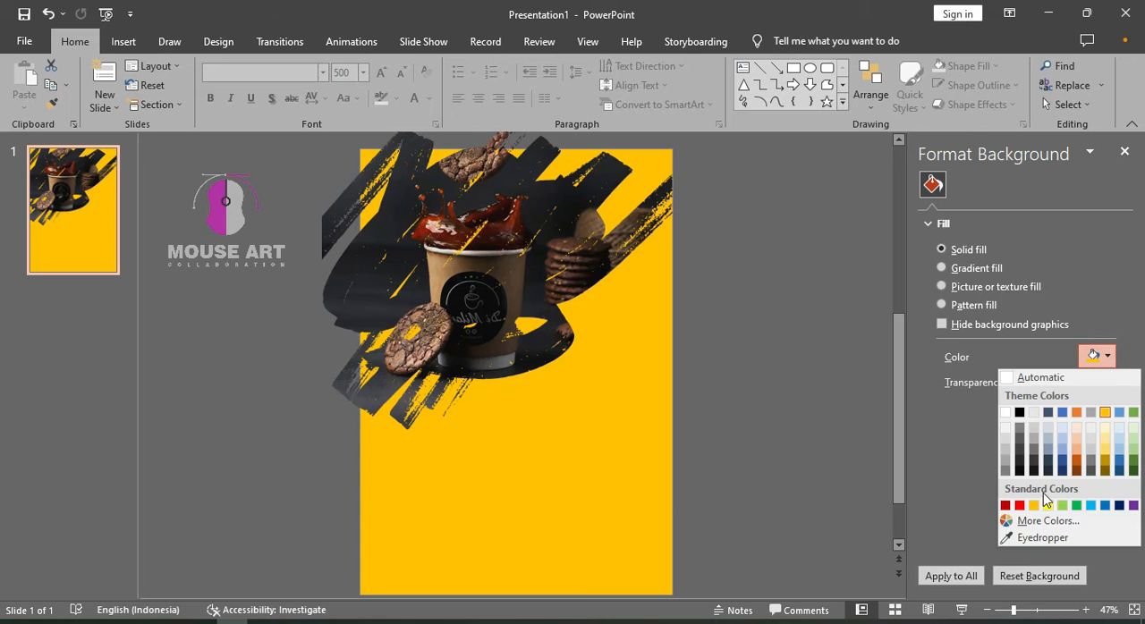
pyautogui.click(1033, 506)
pyautogui.click(1100, 357)
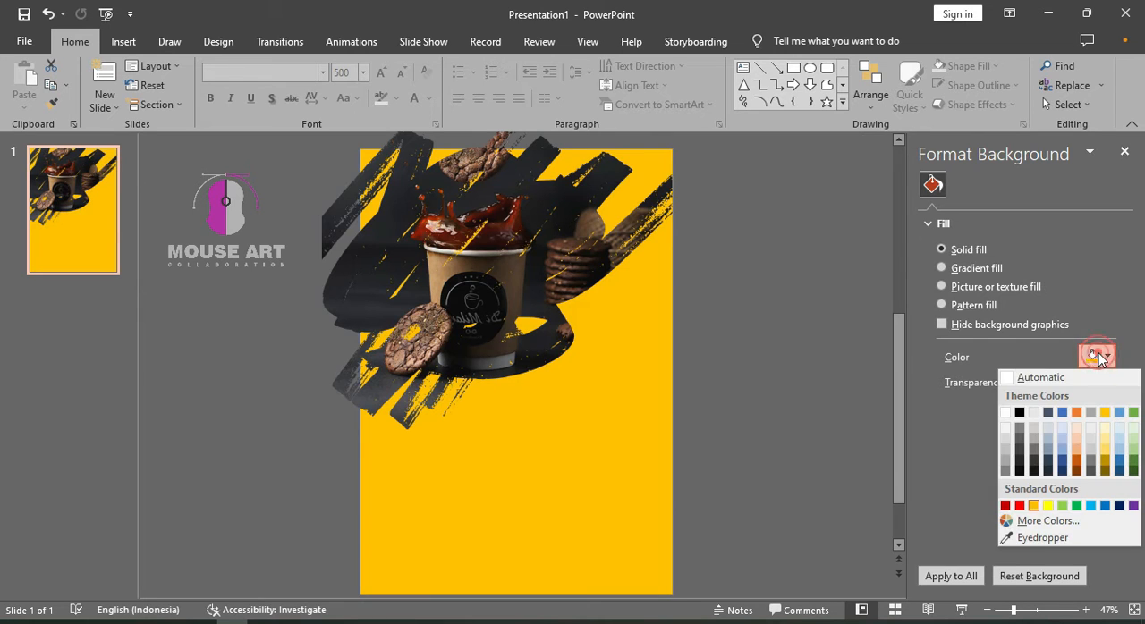
pyautogui.click(1079, 450)
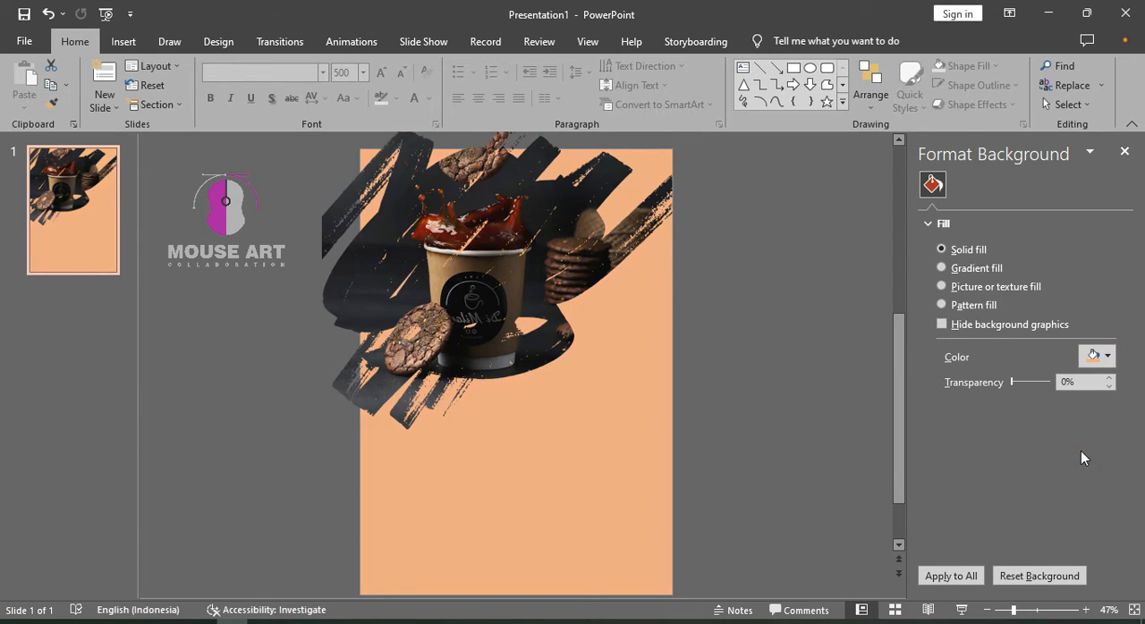
# Set the slide background to a light gold theme tint, close the background formatting and preview the poster in full screen
pyautogui.click(1098, 357)
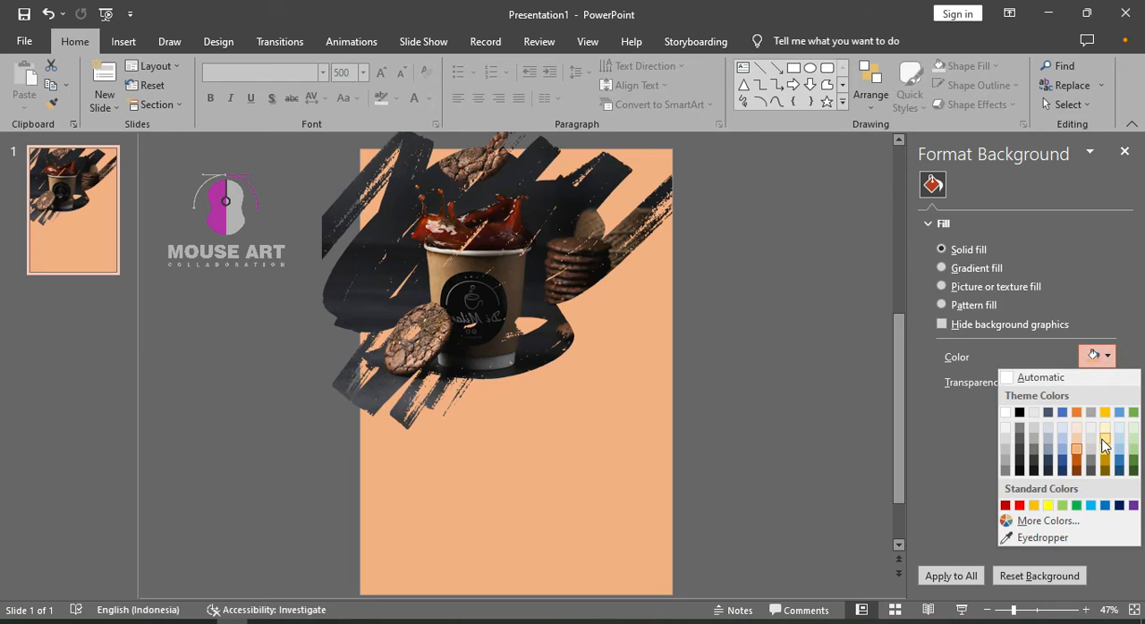
pyautogui.click(1104, 444)
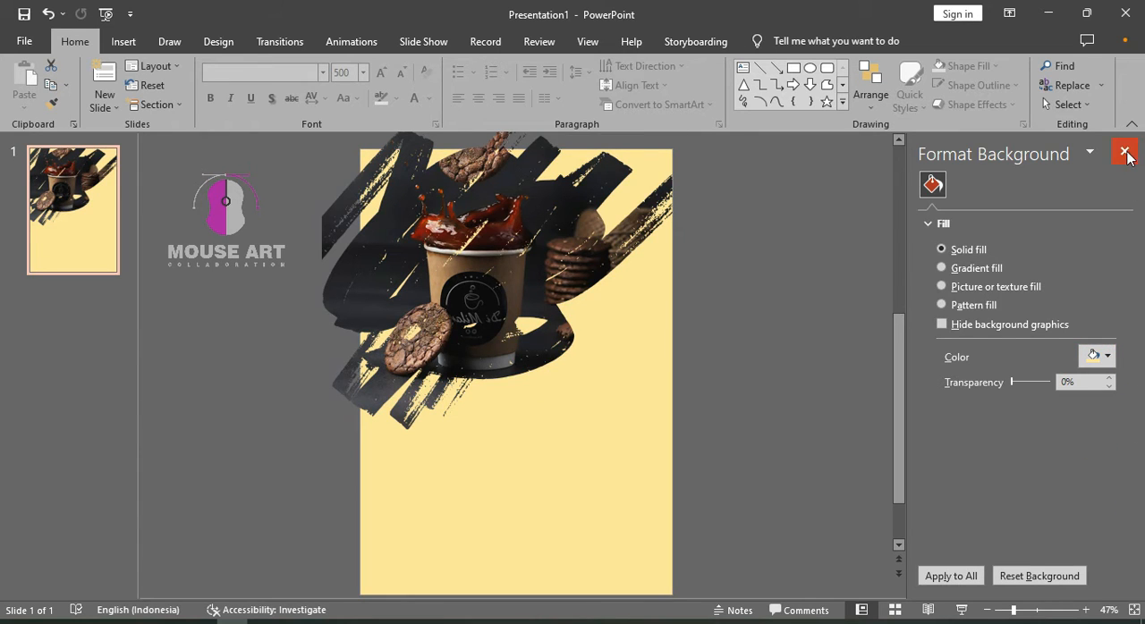
pyautogui.click(1124, 152)
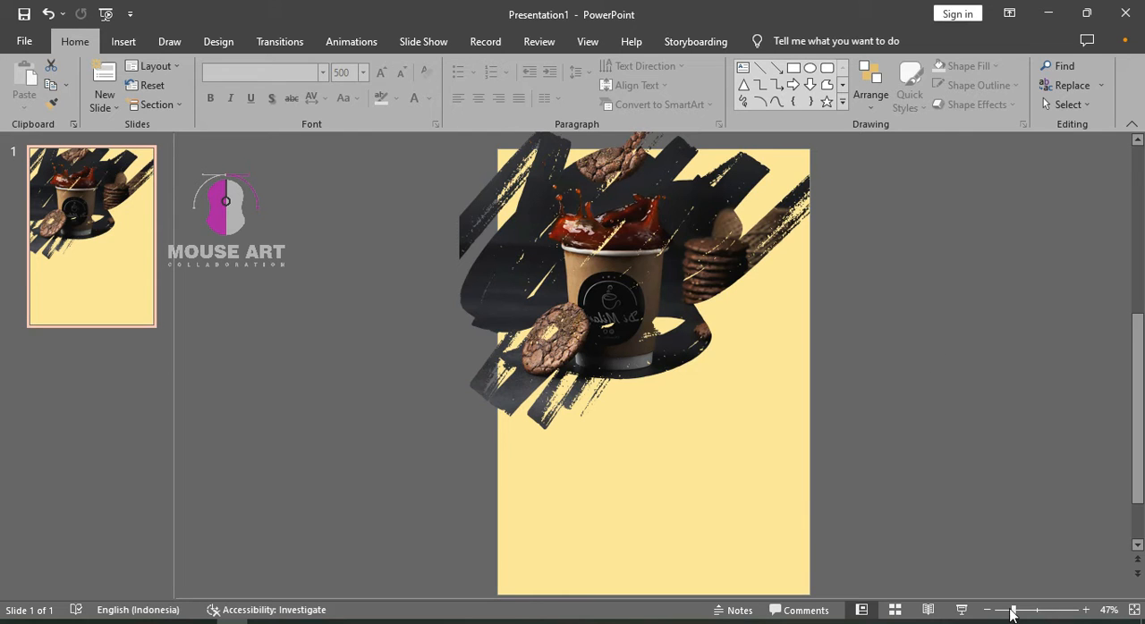
pyautogui.click(962, 610)
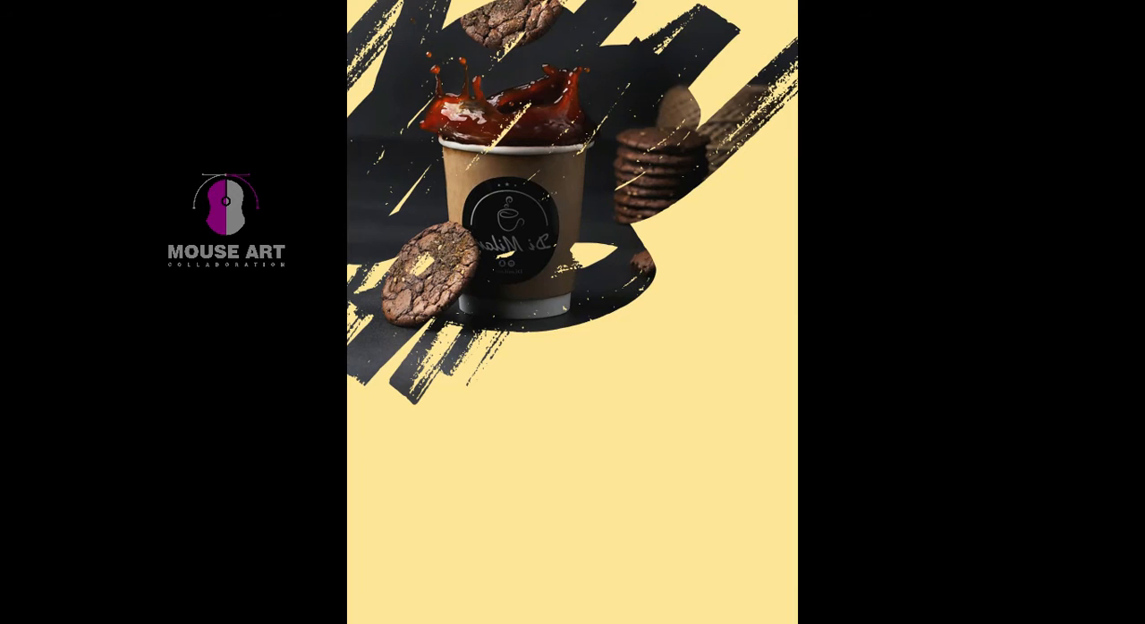
pyautogui.press('Escape')
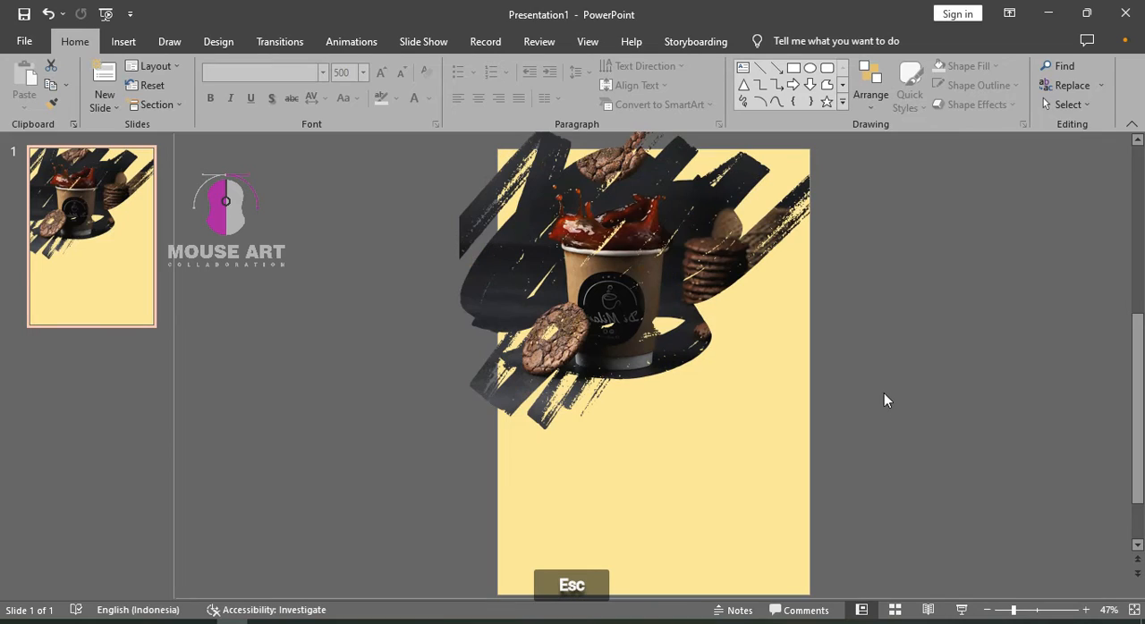
# Add a text box in the empty area below the coffee picture reading COFFE CELUP
pyautogui.click(123, 41)
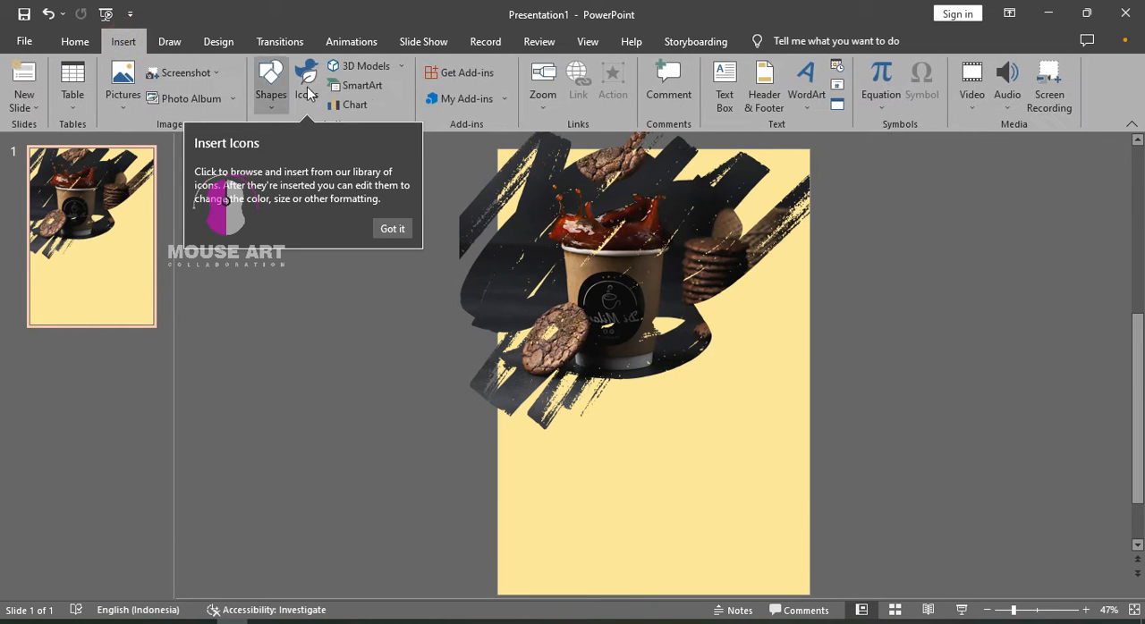
pyautogui.click(726, 87)
pyautogui.click(695, 467)
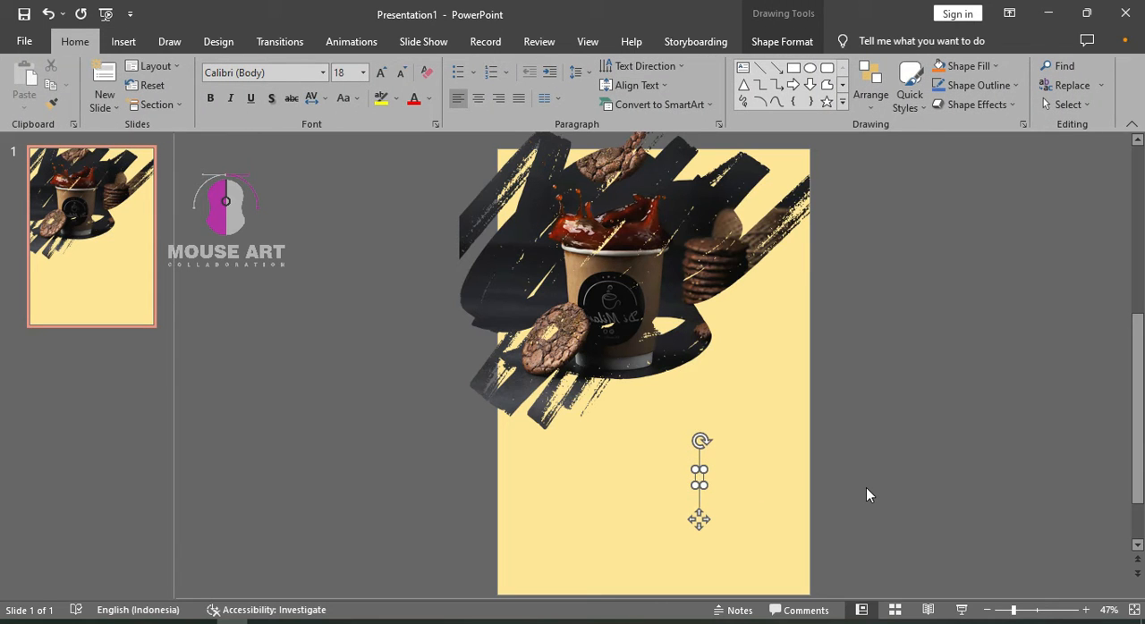
pyautogui.write('CO')
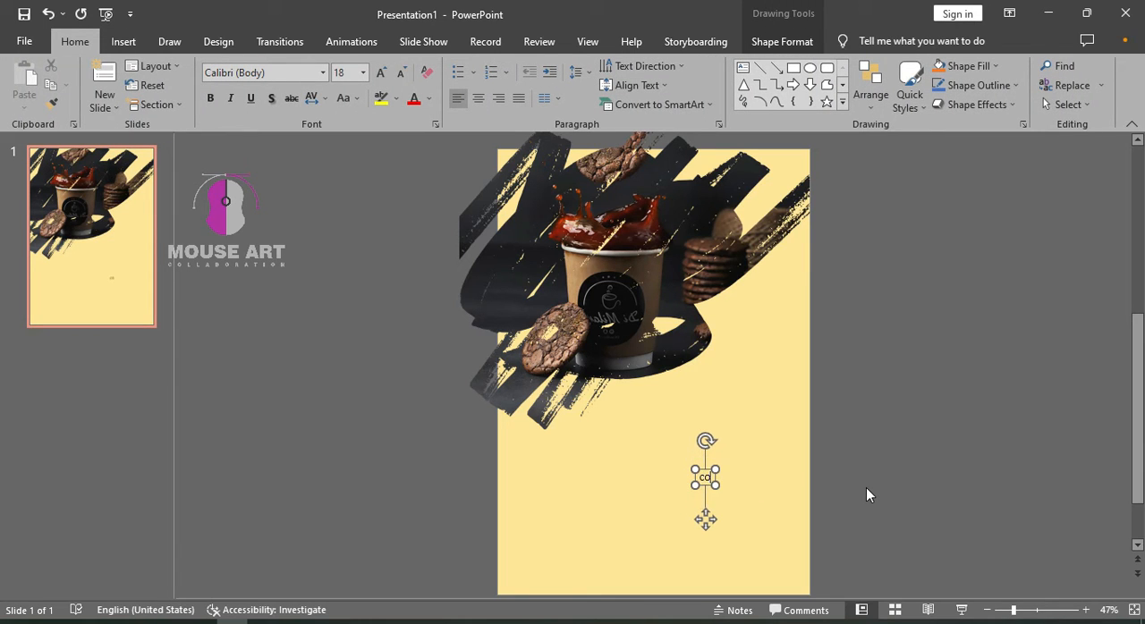
pyautogui.write('FFE CELUP')
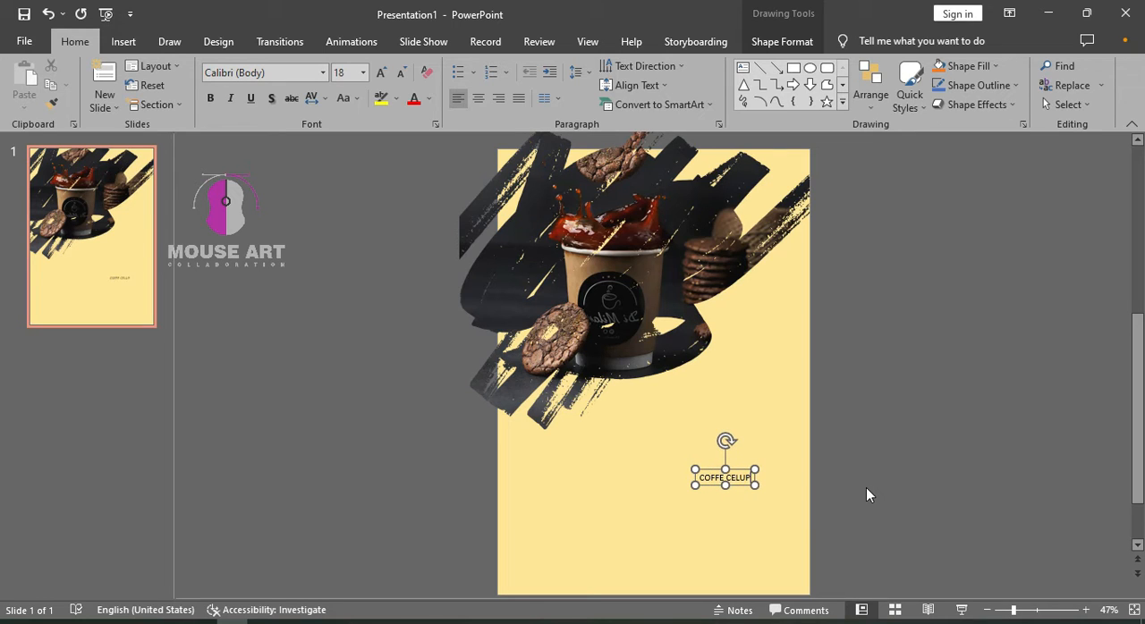
# Set the font of the whole COFFE CELUP text to Webrush
pyautogui.hotkey('ctrl', 'a')
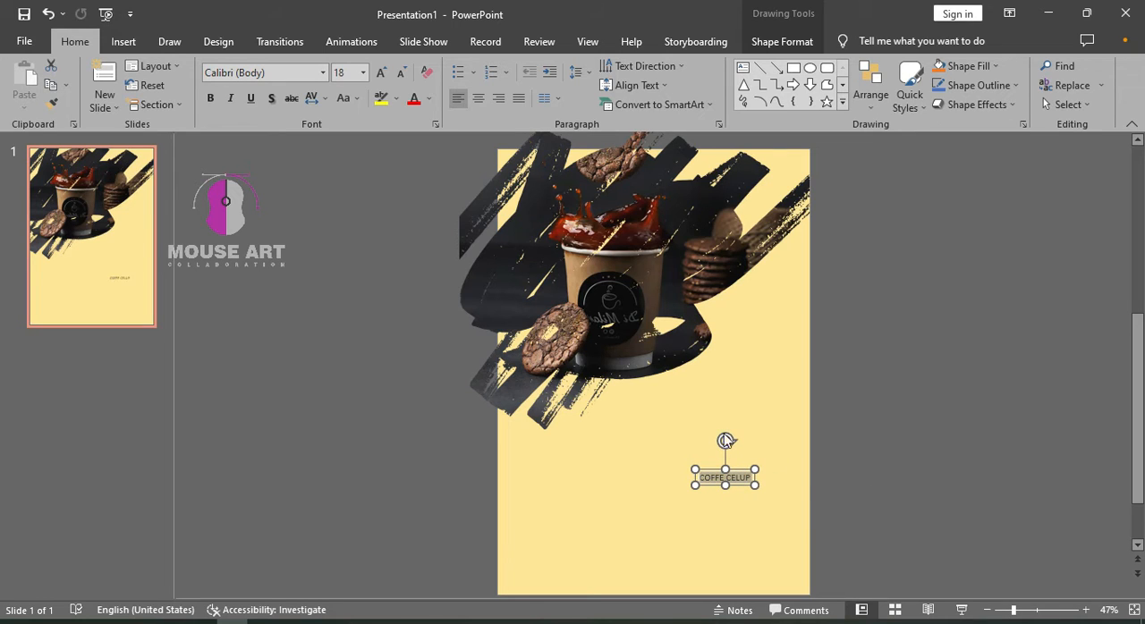
pyautogui.click(323, 73)
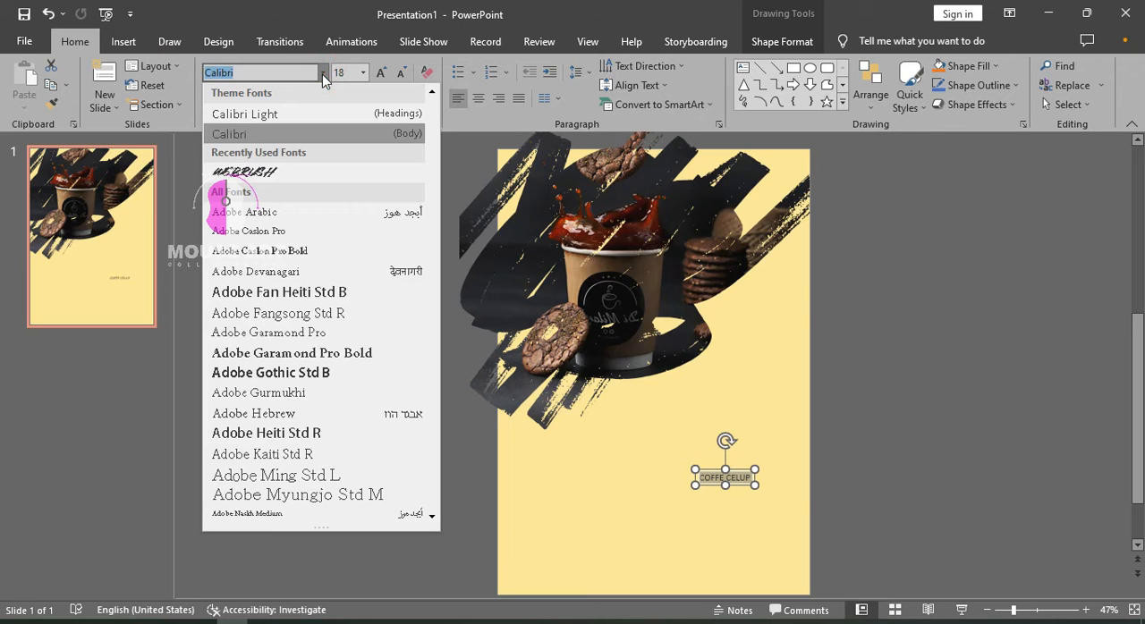
pyautogui.click(382, 173)
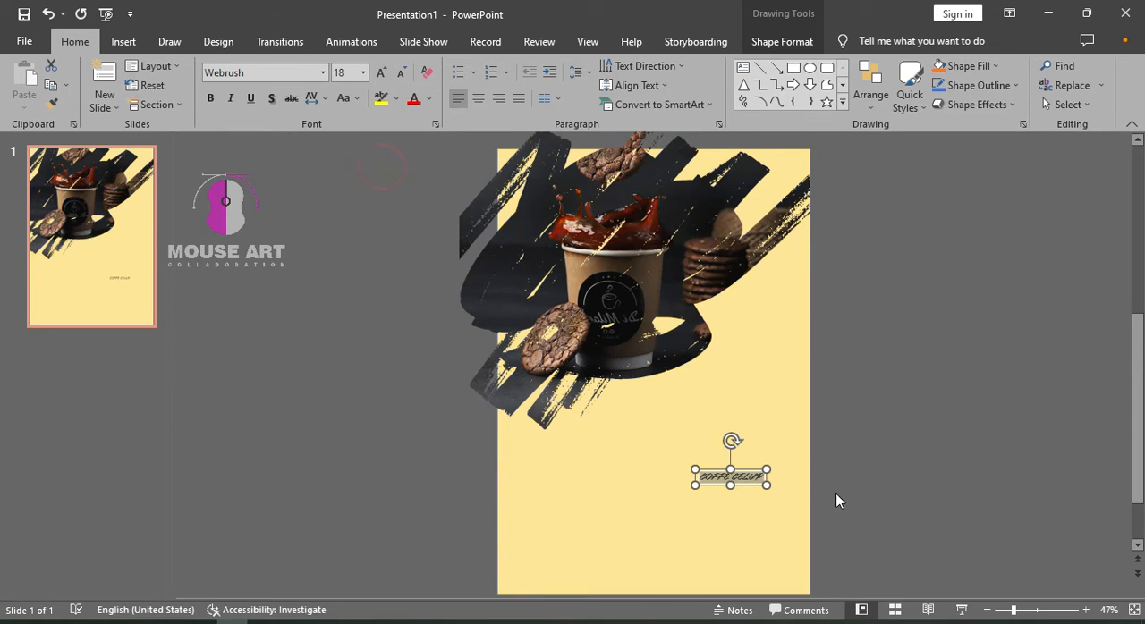
# Enlarge the COFFE CELUP text to size 66 and move it back onto the slide, below the coffee picture
pyautogui.click(362, 73)
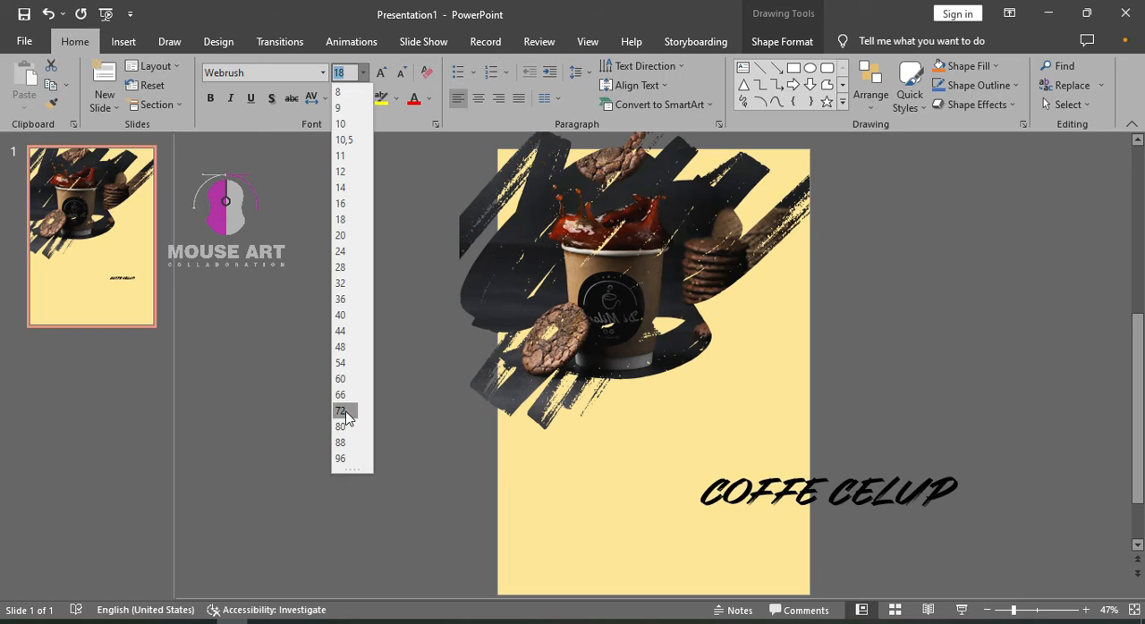
pyautogui.click(345, 394)
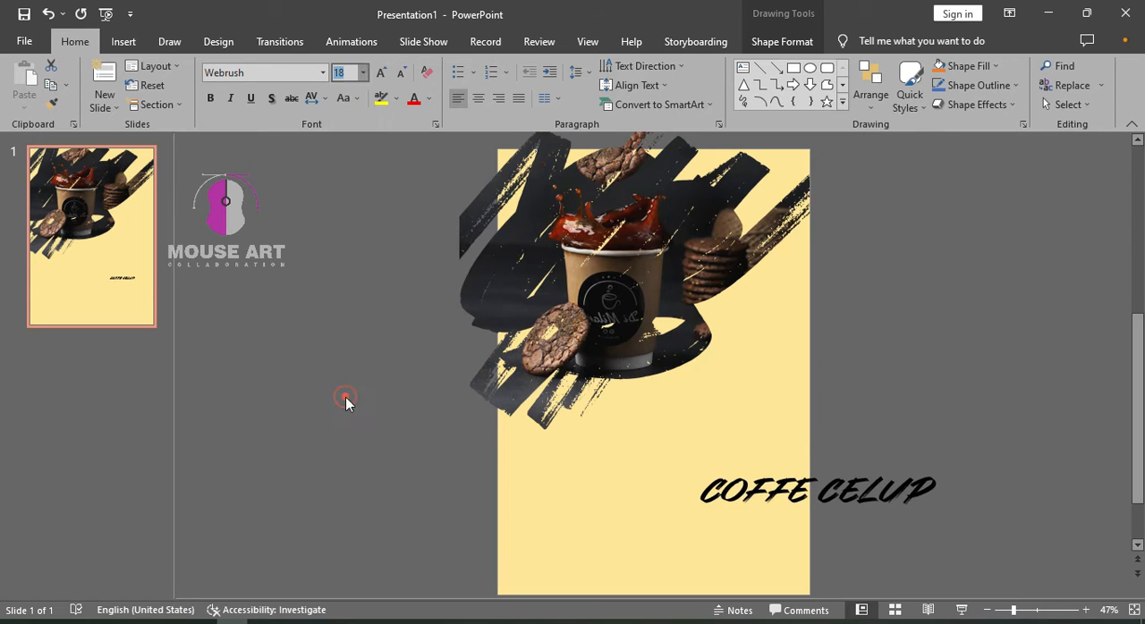
pyautogui.click(907, 470)
pyautogui.moveTo(907, 471); pyautogui.dragTo(763, 438)
# Set the font size of the COFFE CELUP title to 48 and deselect it
pyautogui.click(362, 73)
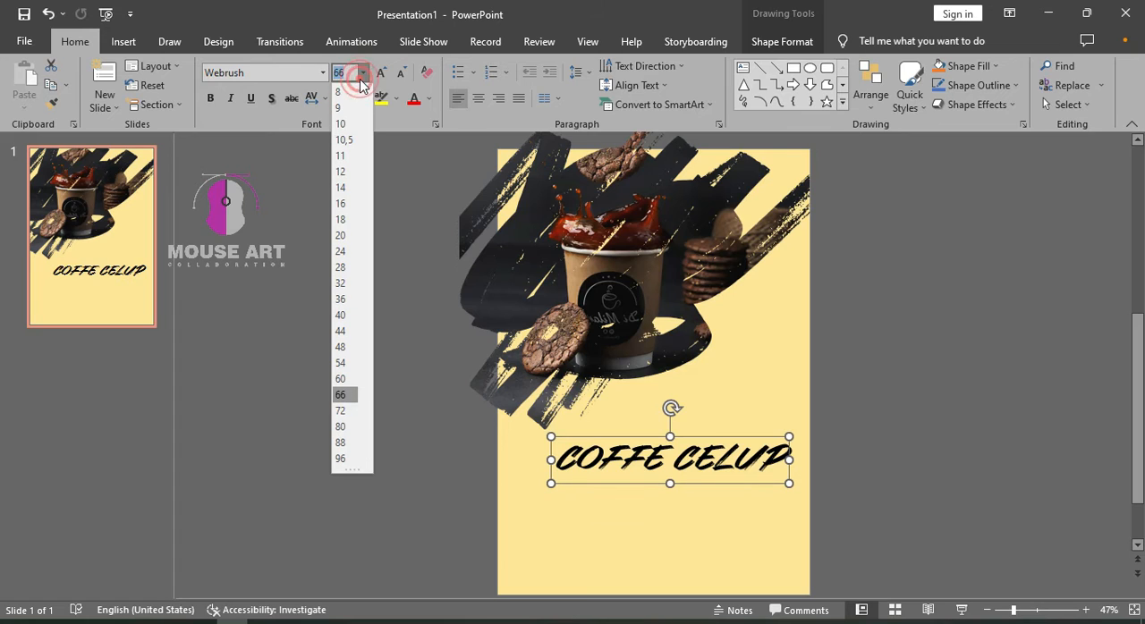
pyautogui.click(340, 347)
pyautogui.click(958, 462)
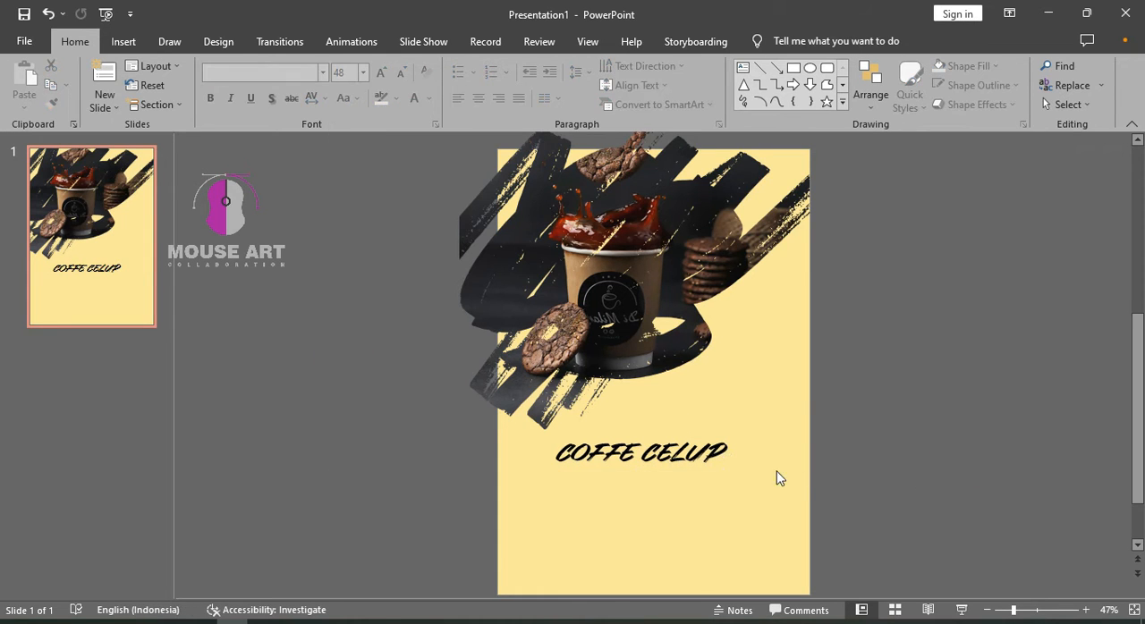
# Move the COFFE CELUP title up and to the right, near the slide's right edge just below the picture
pyautogui.scroll(3, 774, 475)
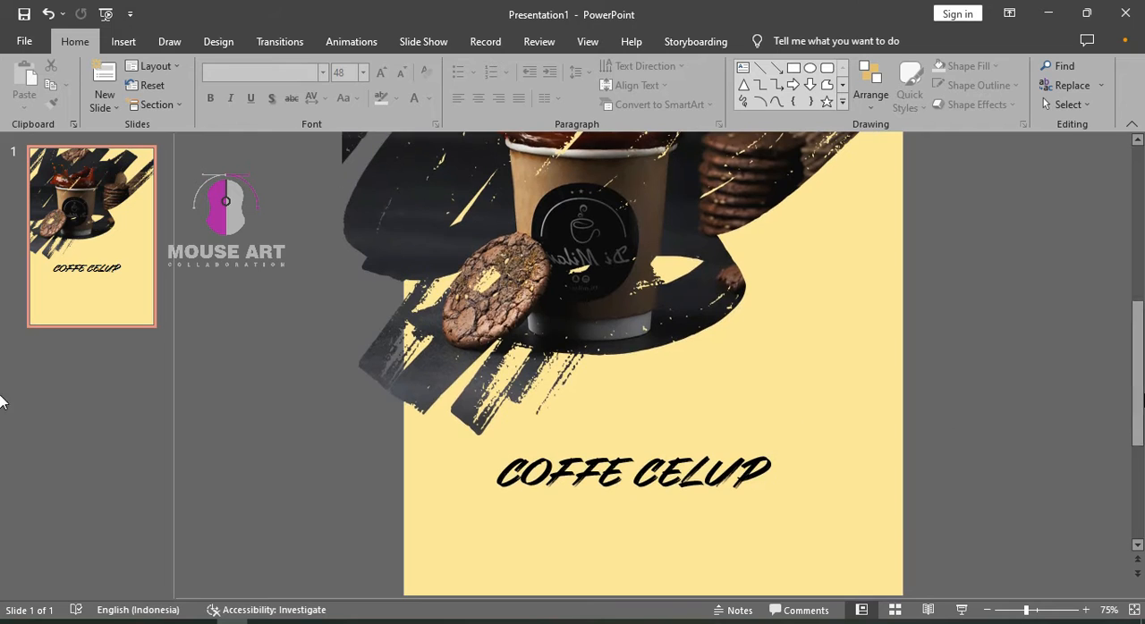
pyautogui.moveTo(1138, 380); pyautogui.dragTo(1137, 475)
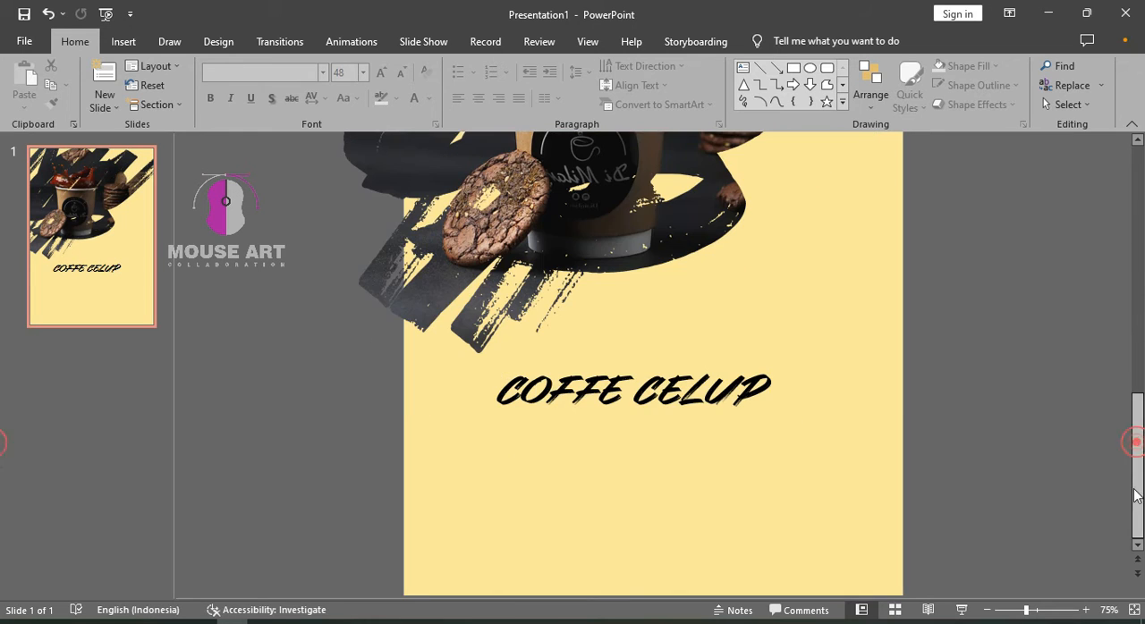
pyautogui.click(620, 345)
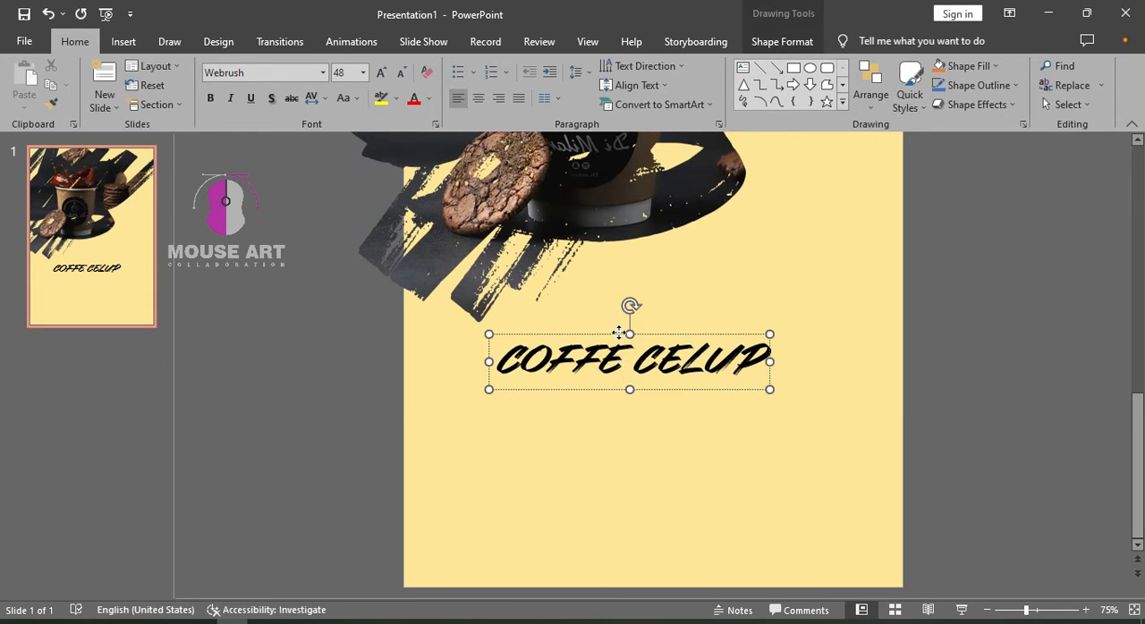
pyautogui.moveTo(626, 327); pyautogui.dragTo(726, 297)
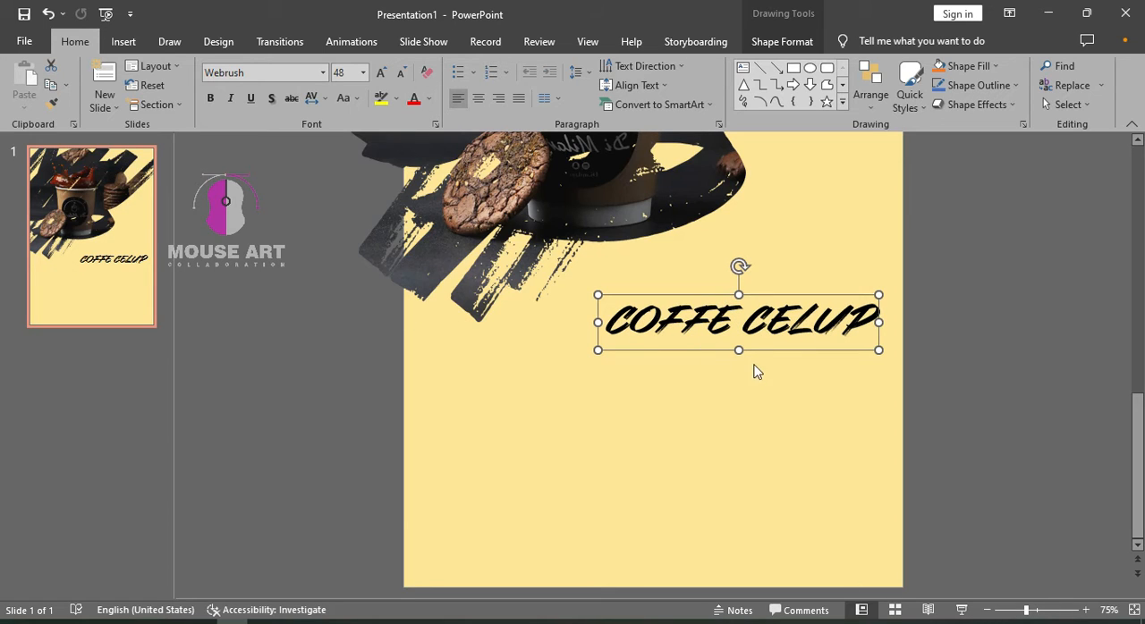
# Color the whole COFFE CELUP title with the darkest blue-gray theme shade and deselect it
pyautogui.click(746, 324)
pyautogui.hotkey('ctrl', 'a')
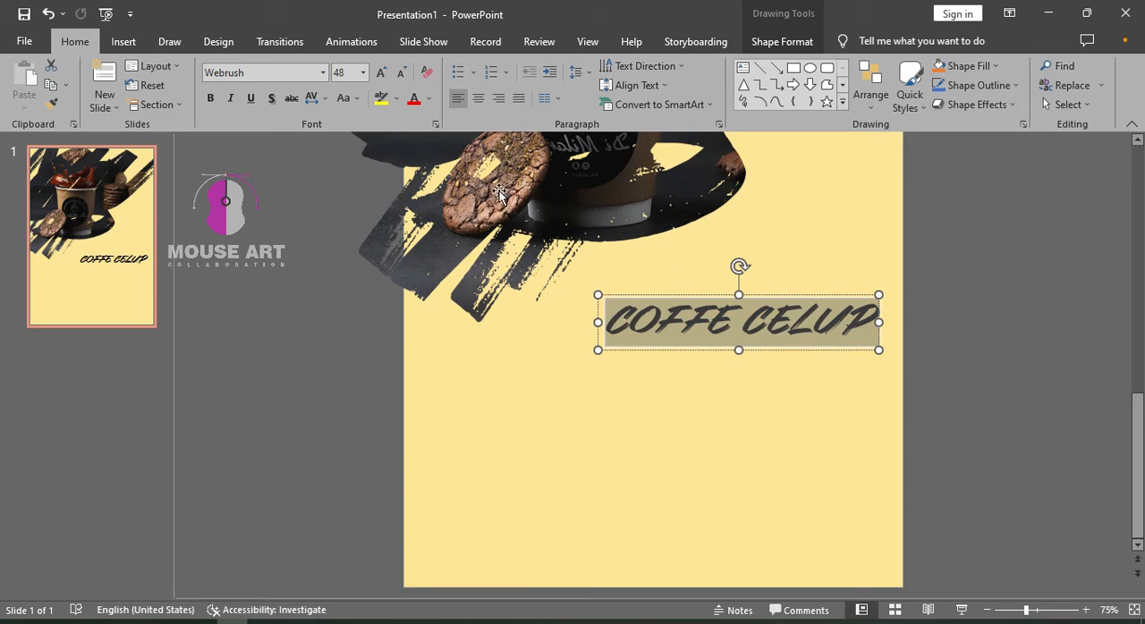
pyautogui.click(430, 99)
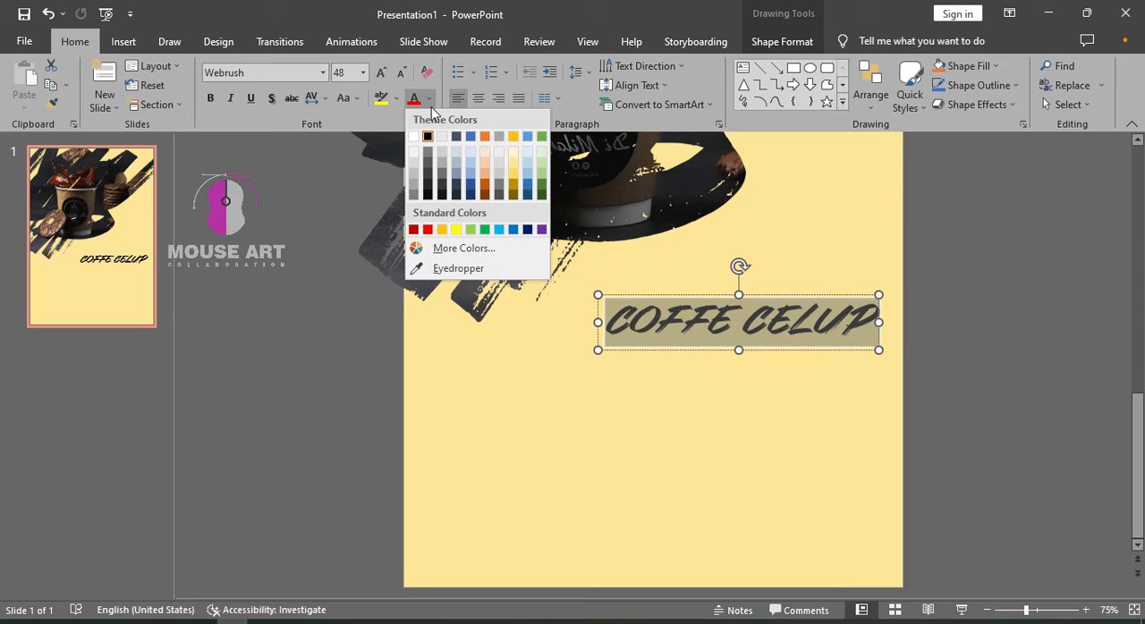
pyautogui.click(455, 195)
pyautogui.click(980, 322)
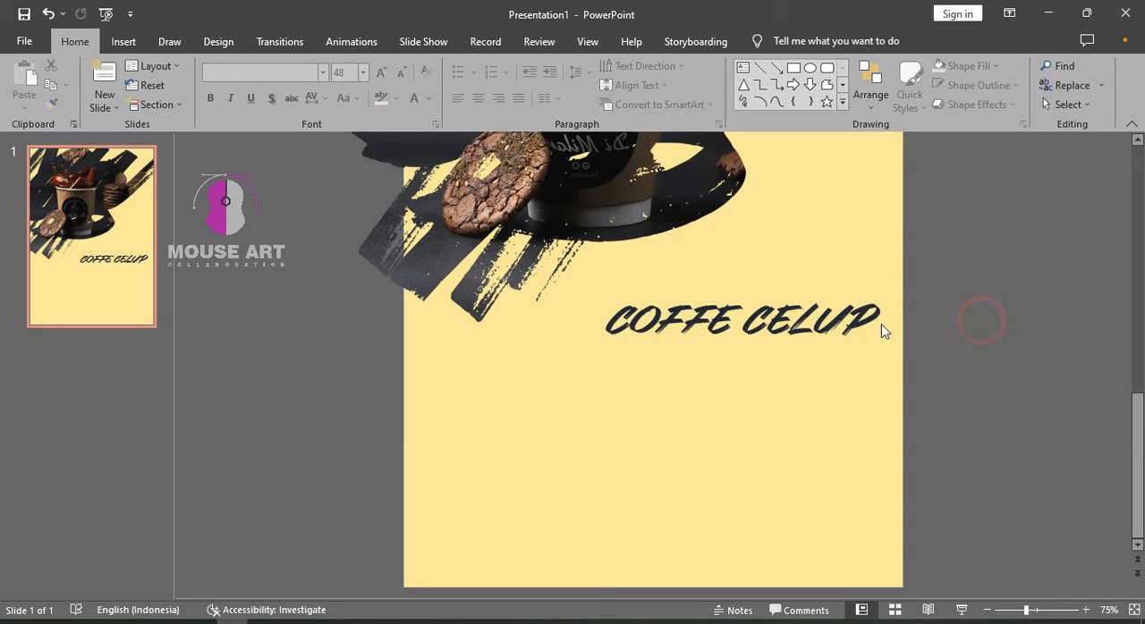
# Duplicate the COFFE CELUP title directly below itself and replace the copy's text with Grand opening
pyautogui.click(854, 333)
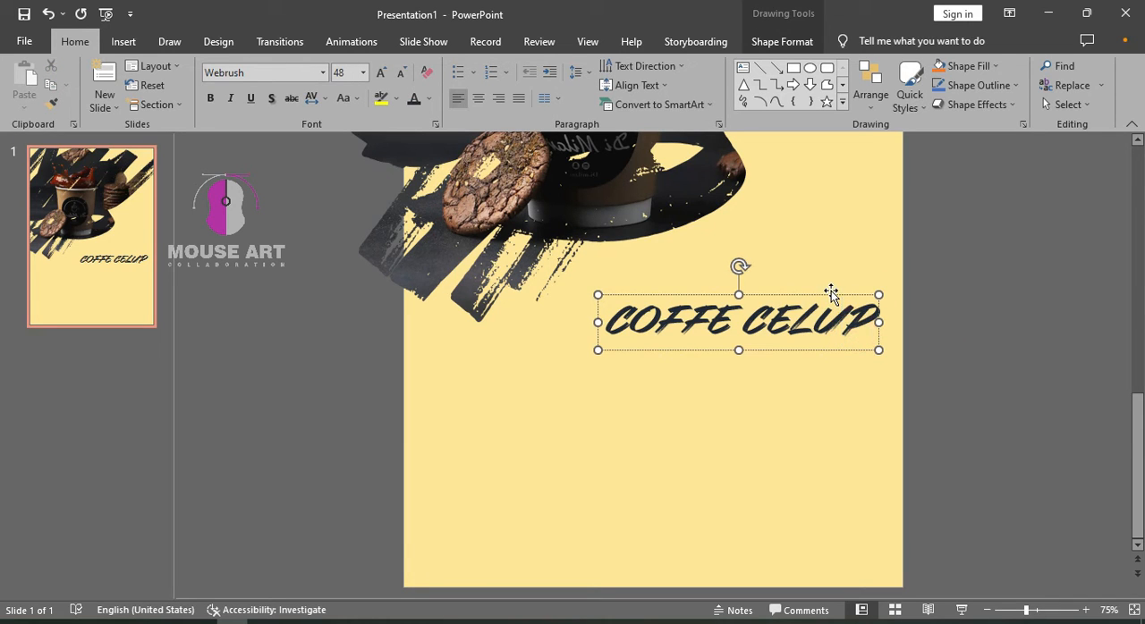
pyautogui.moveTo(831, 331); pyautogui.dragTo(830, 351)
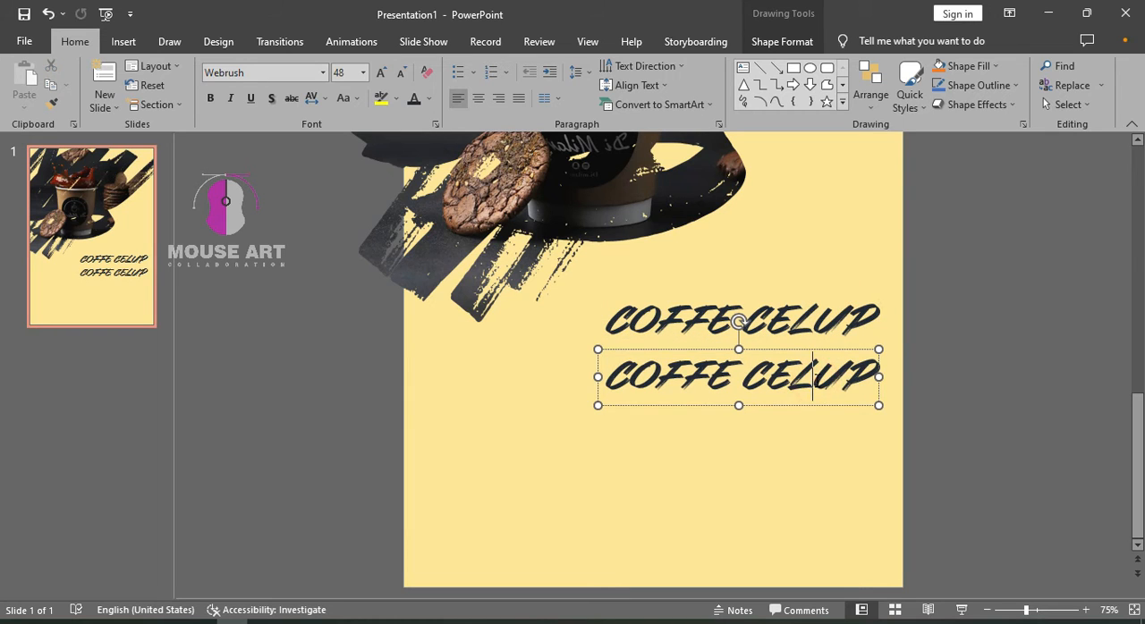
pyautogui.hotkey('ctrl', 'a')
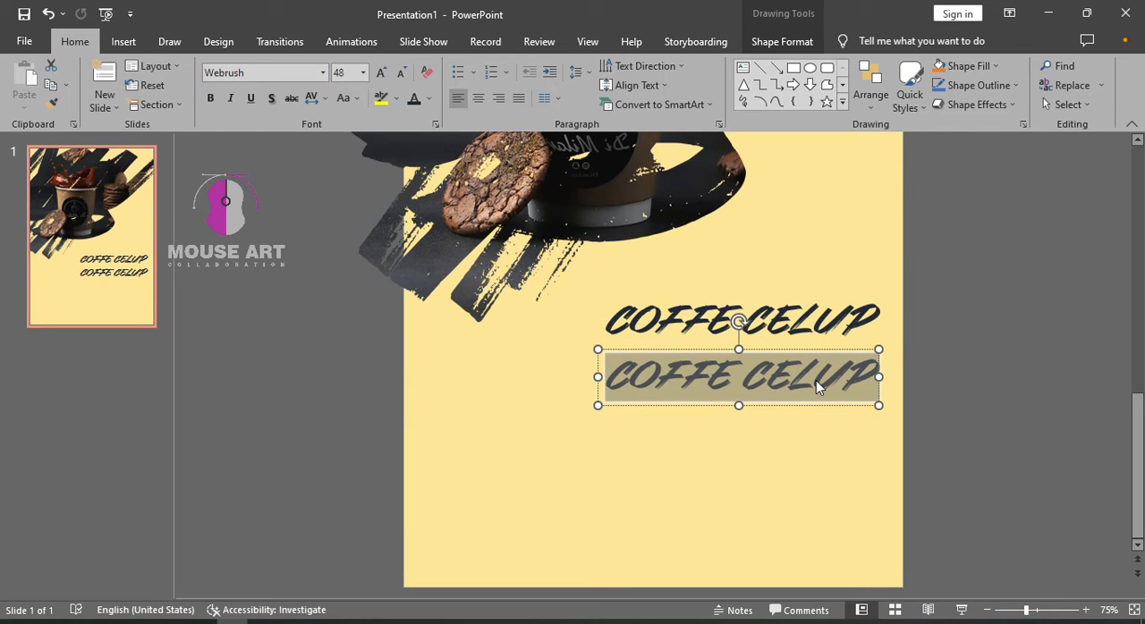
pyautogui.write('GR')
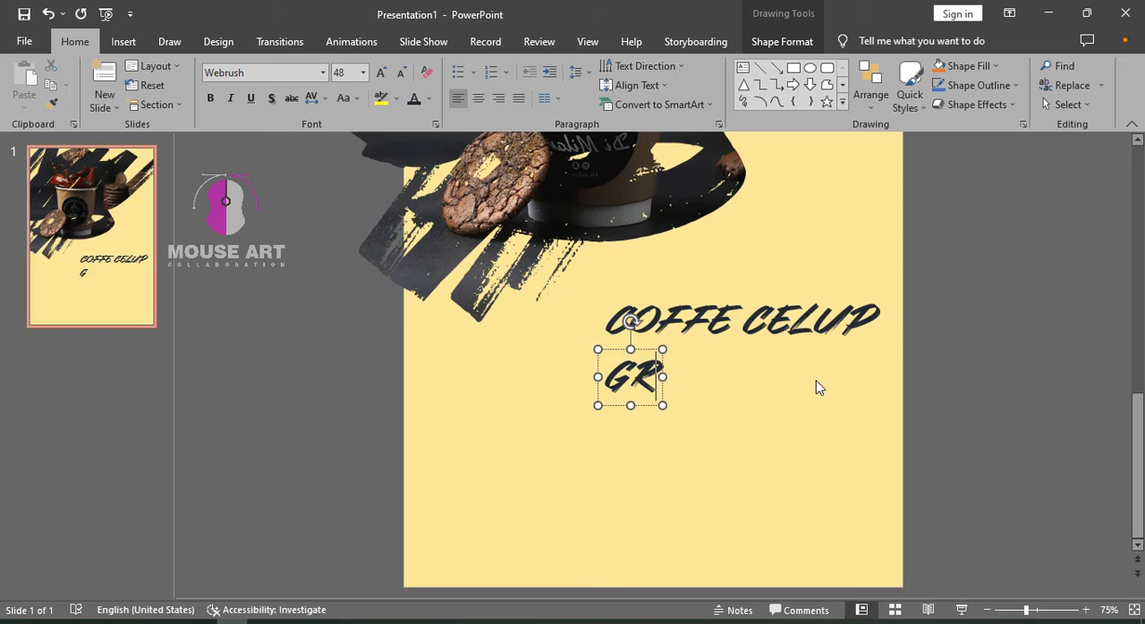
pyautogui.press('BackSpace')
pyautogui.press('BackSpace')
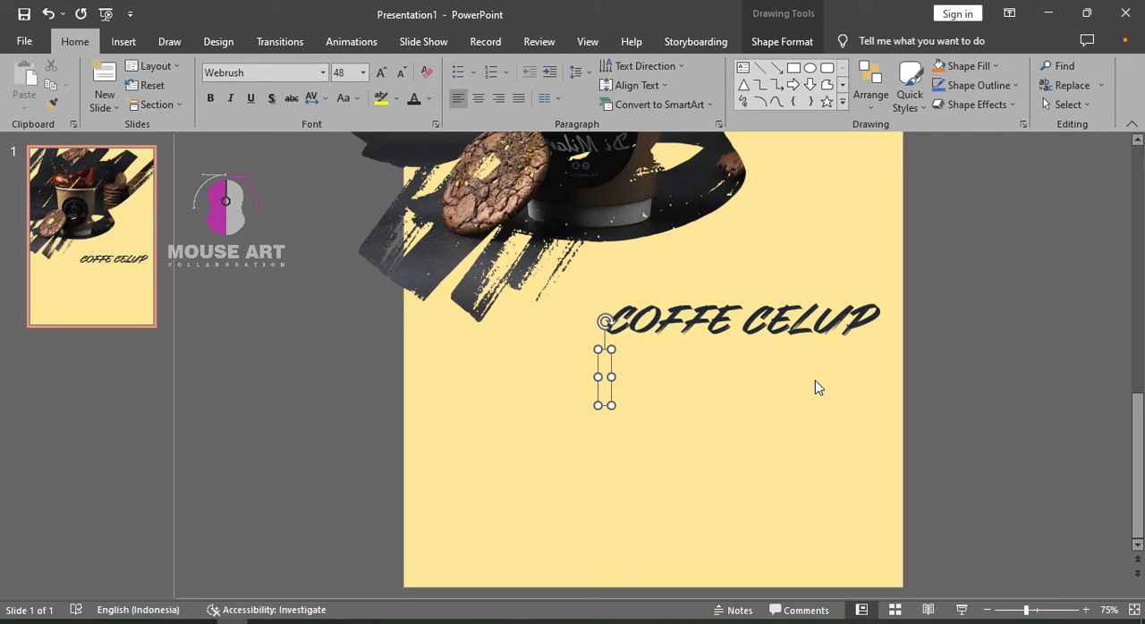
pyautogui.write('GRA')
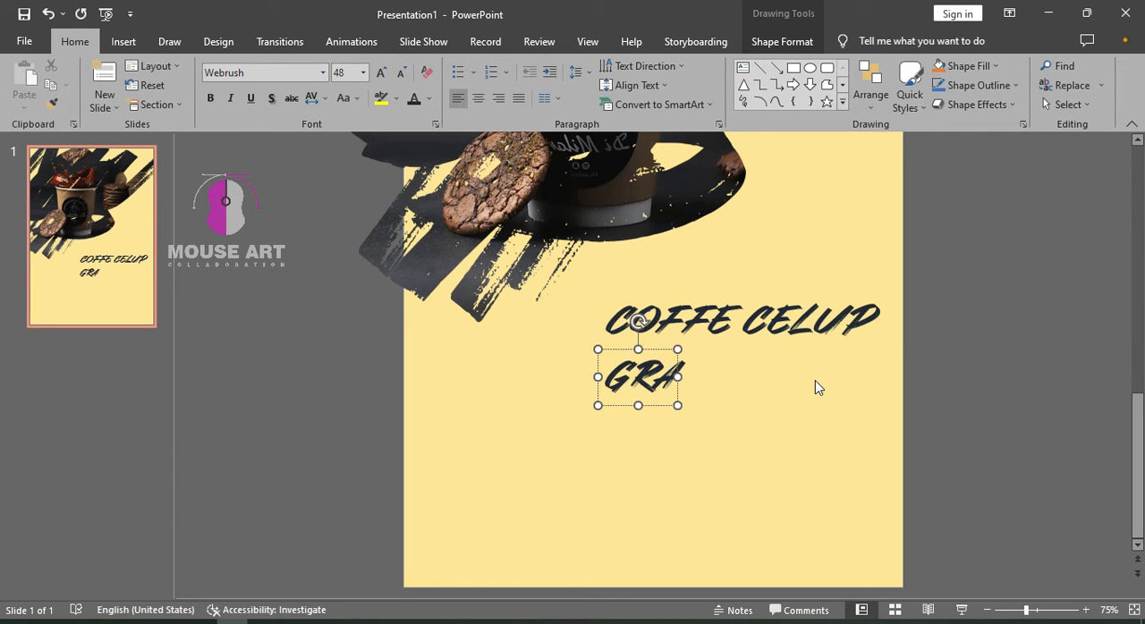
pyautogui.write('NDOPENING')
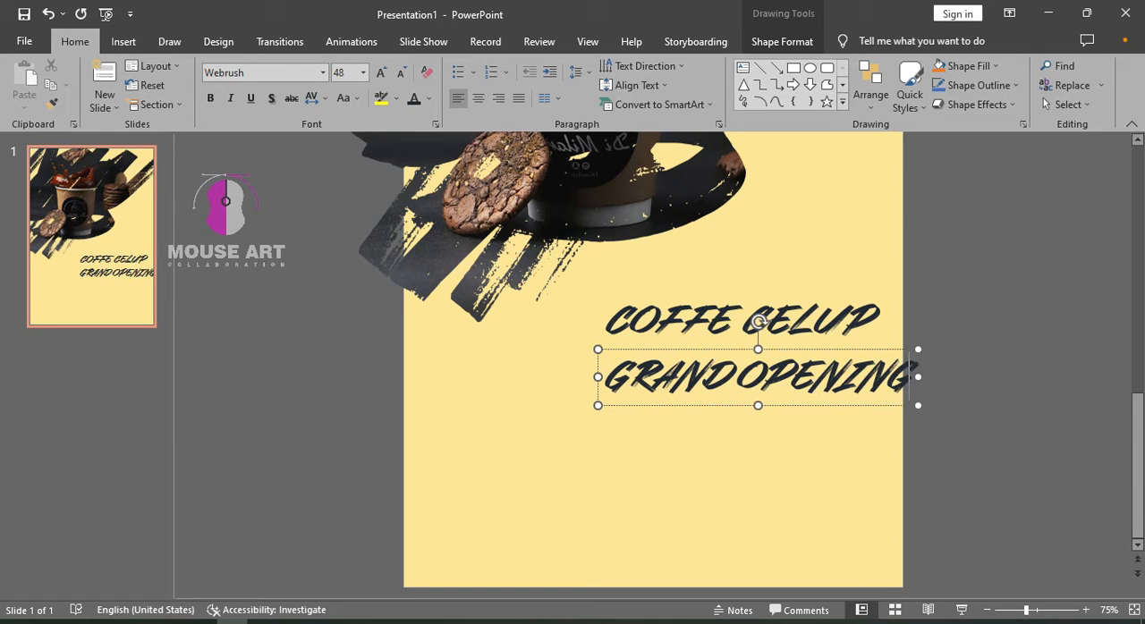
# Set the font of the whole Grand opening line to Times New Roman
pyautogui.hotkey('ctrl', 'a')
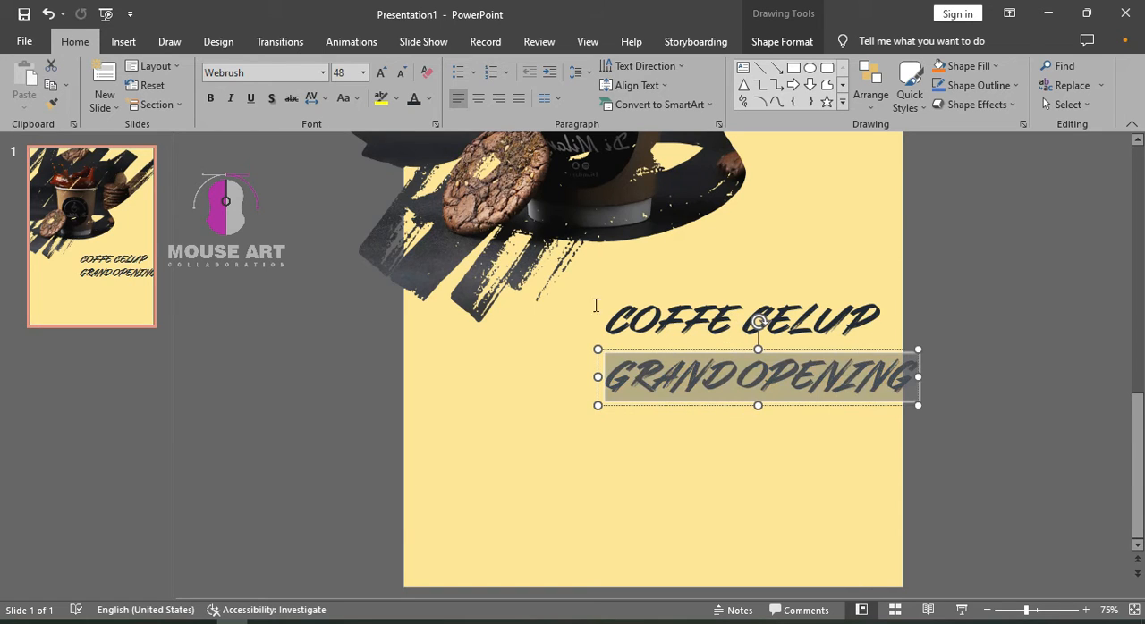
pyautogui.click(322, 74)
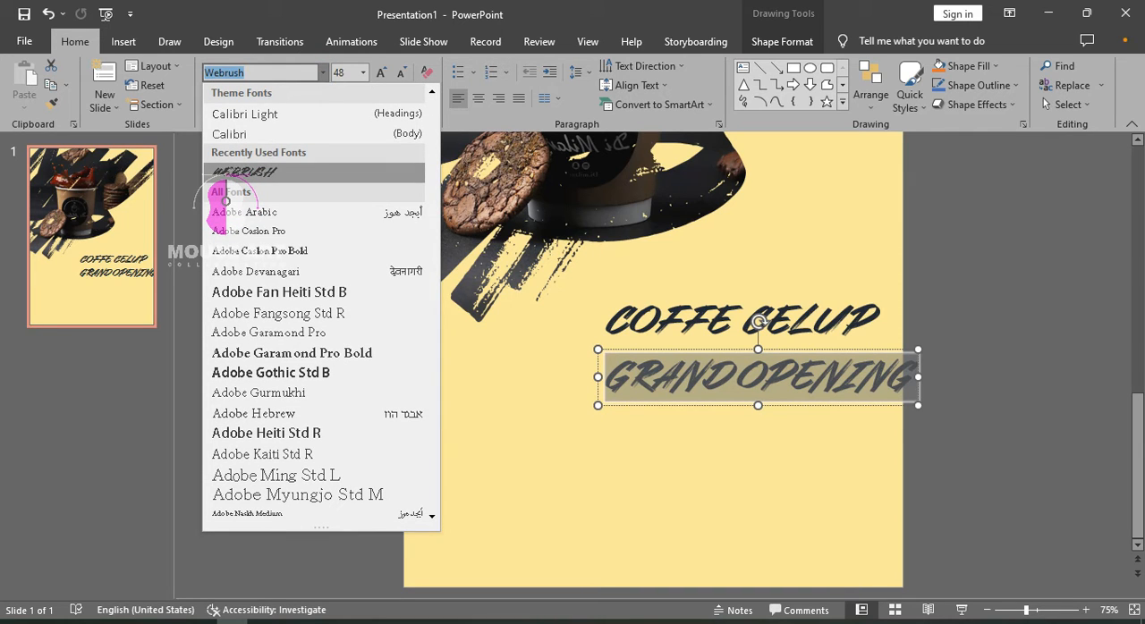
pyautogui.write('Times New Roman')
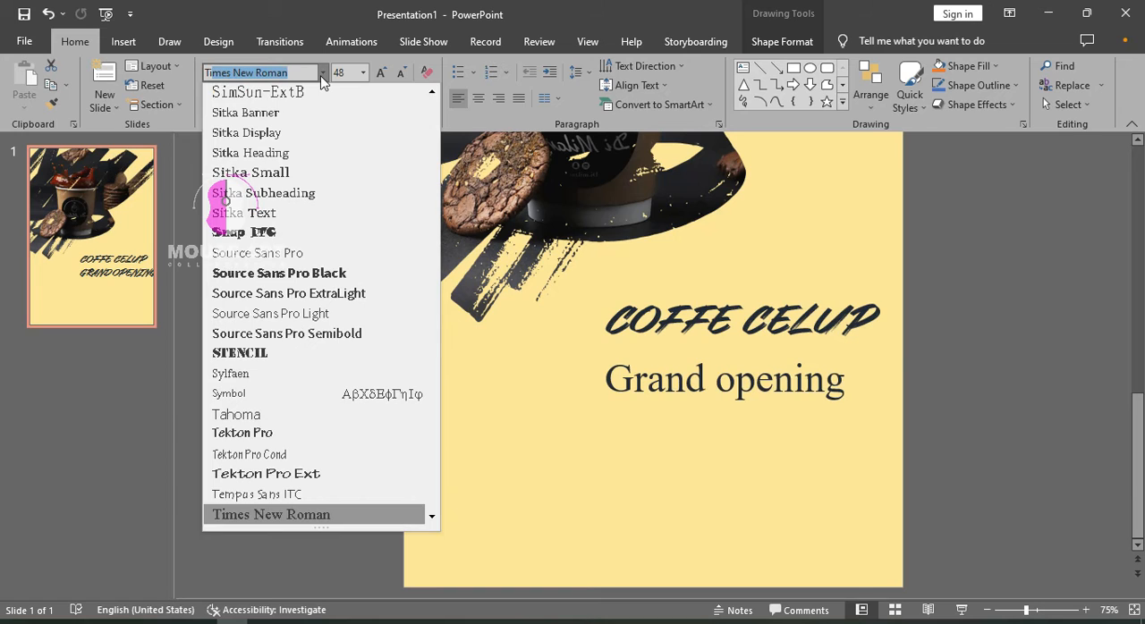
pyautogui.press('Return')
# Rewrite the Grand opening line in capitals as GRAND OPENING
pyautogui.click(751, 382)
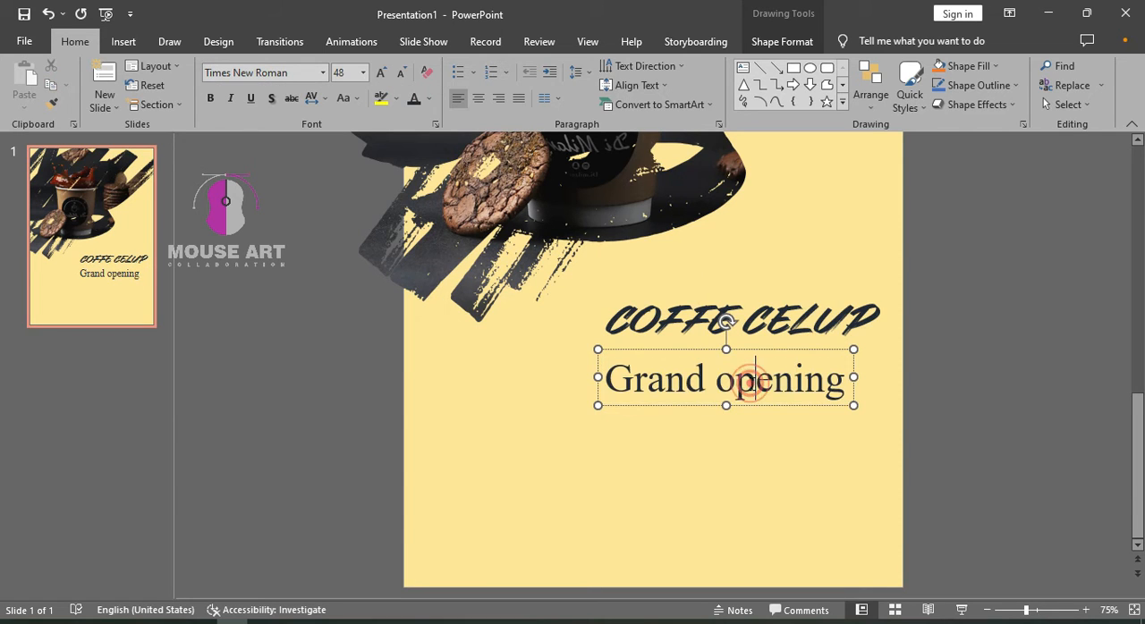
pyautogui.tripleClick(750, 384)
pyautogui.write('G')
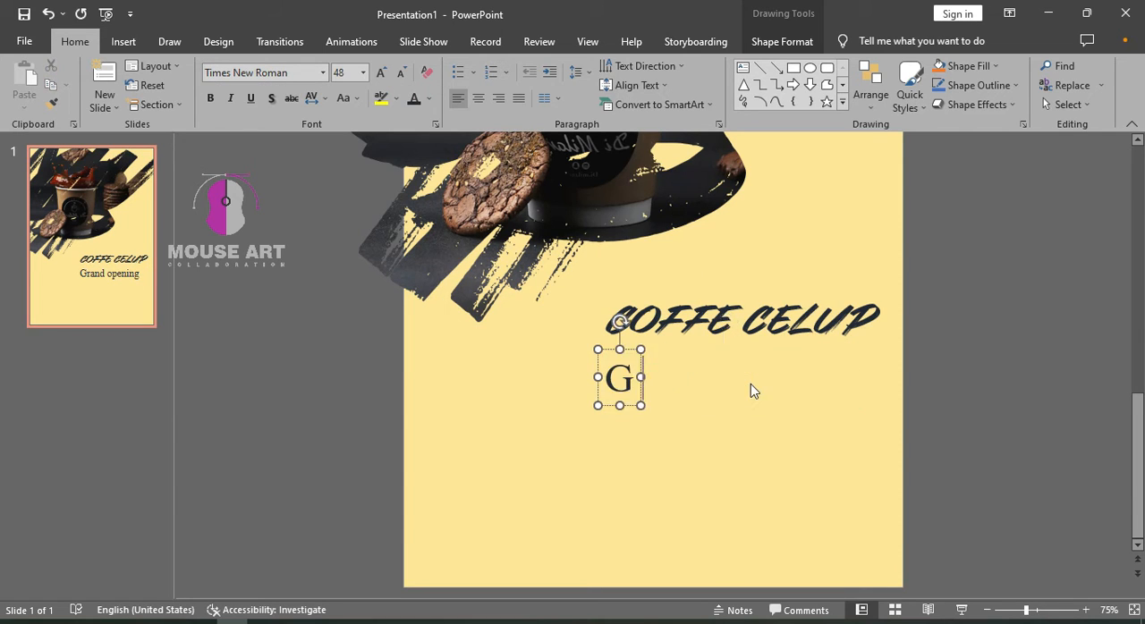
pyautogui.write('RAND OPENING')
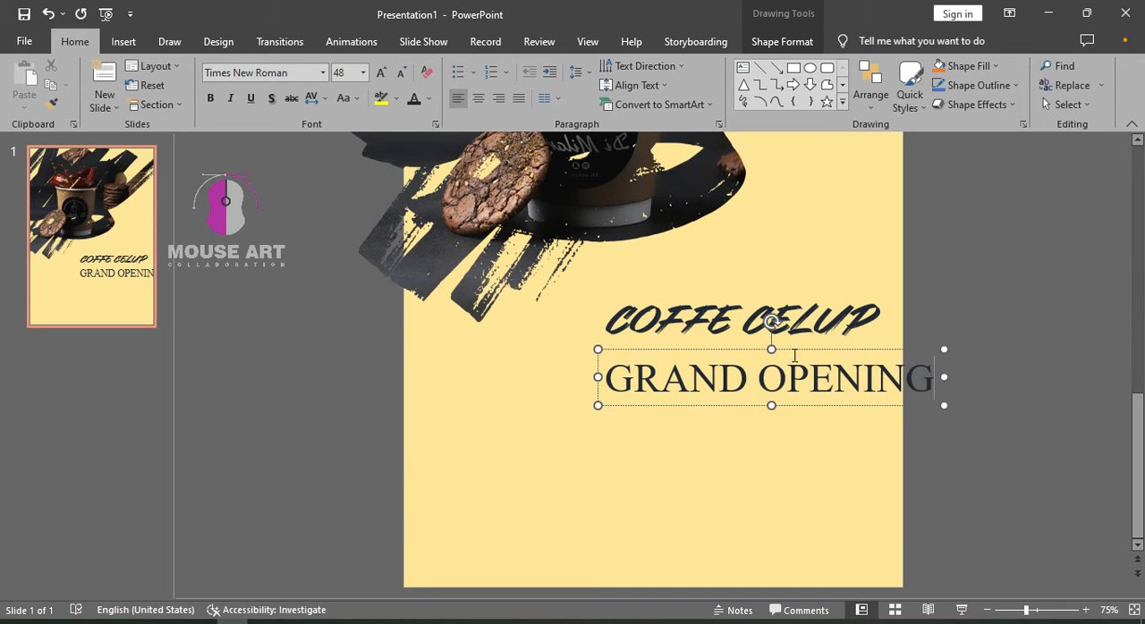
# Set the GRAND OPENING text size to 32 after trying 36, and align its box with the title's right edge
pyautogui.hotkey('ctrl', 'a')
pyautogui.click(362, 73)
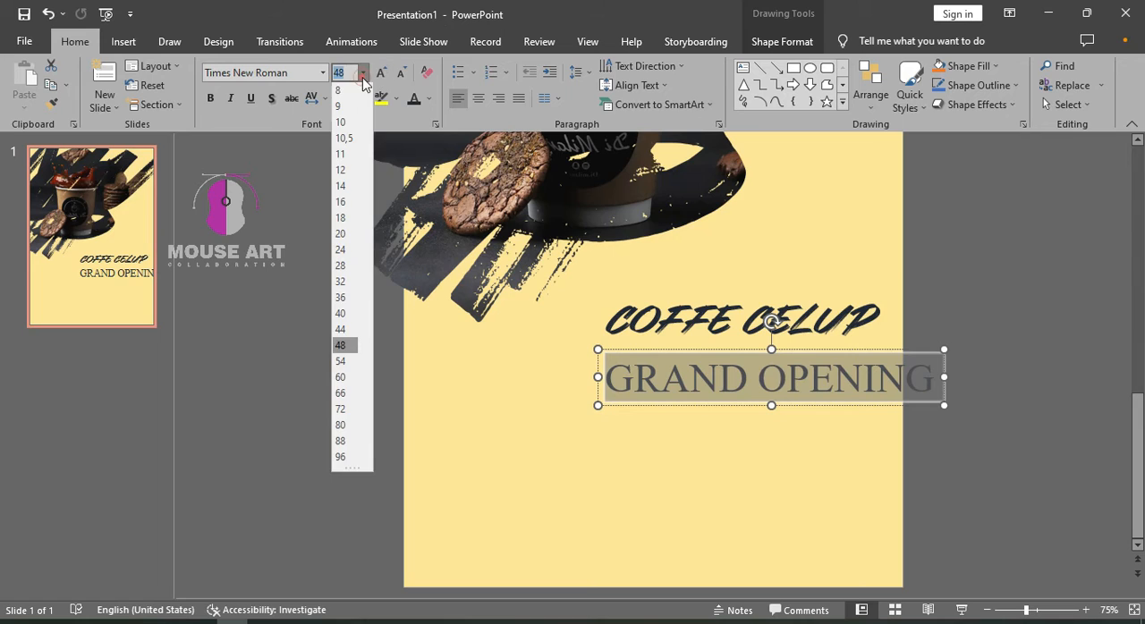
pyautogui.click(336, 300)
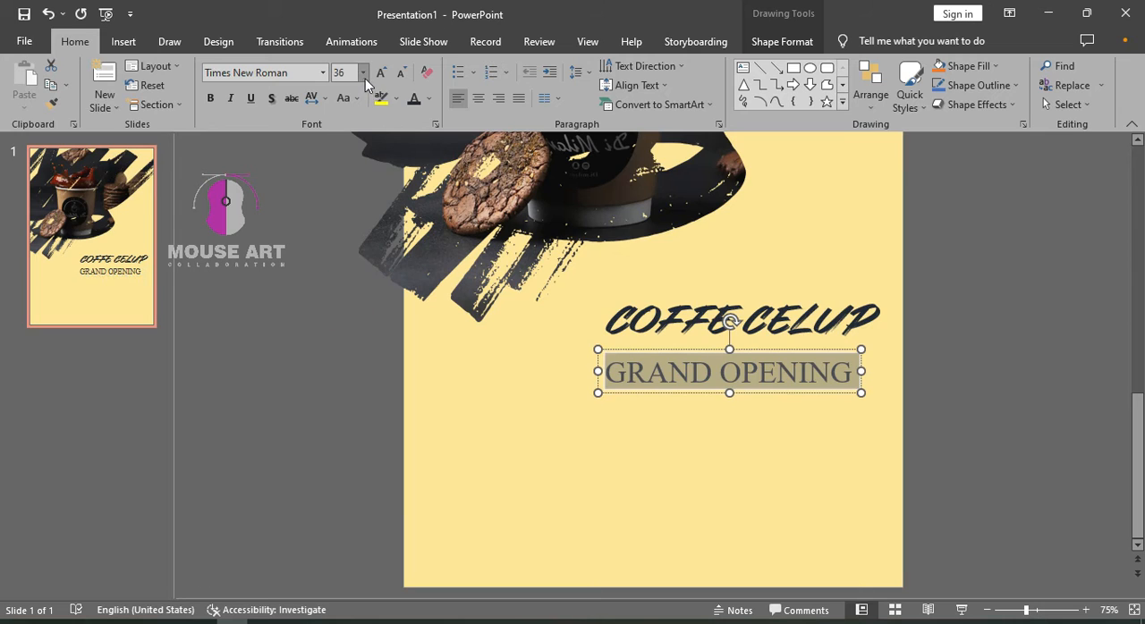
pyautogui.click(362, 73)
pyautogui.click(344, 283)
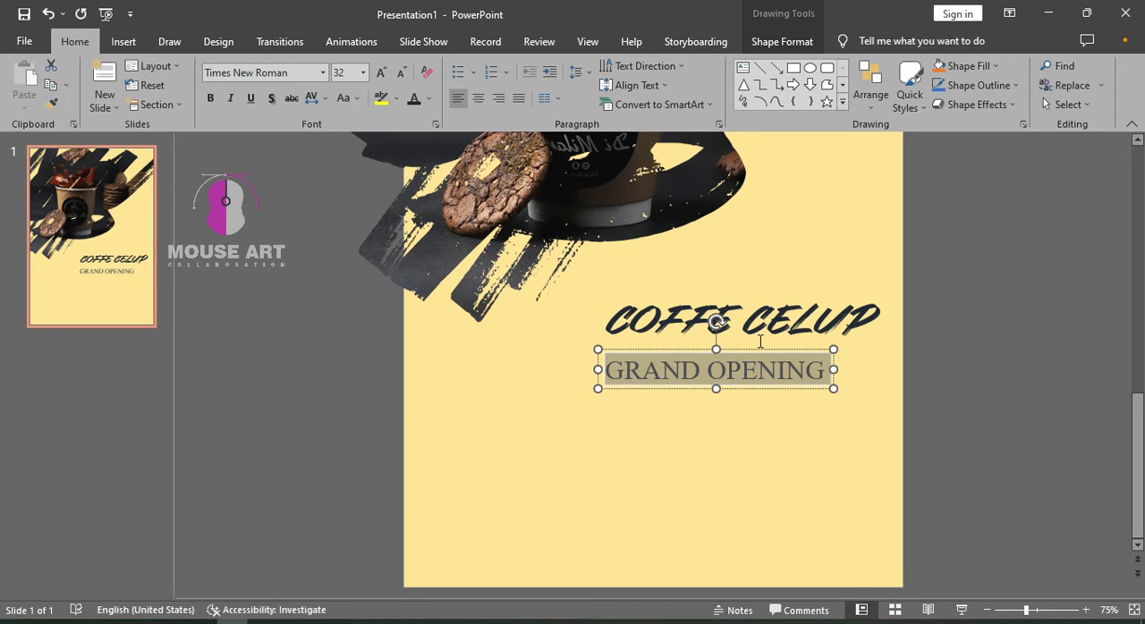
pyautogui.moveTo(758, 350); pyautogui.dragTo(803, 351)
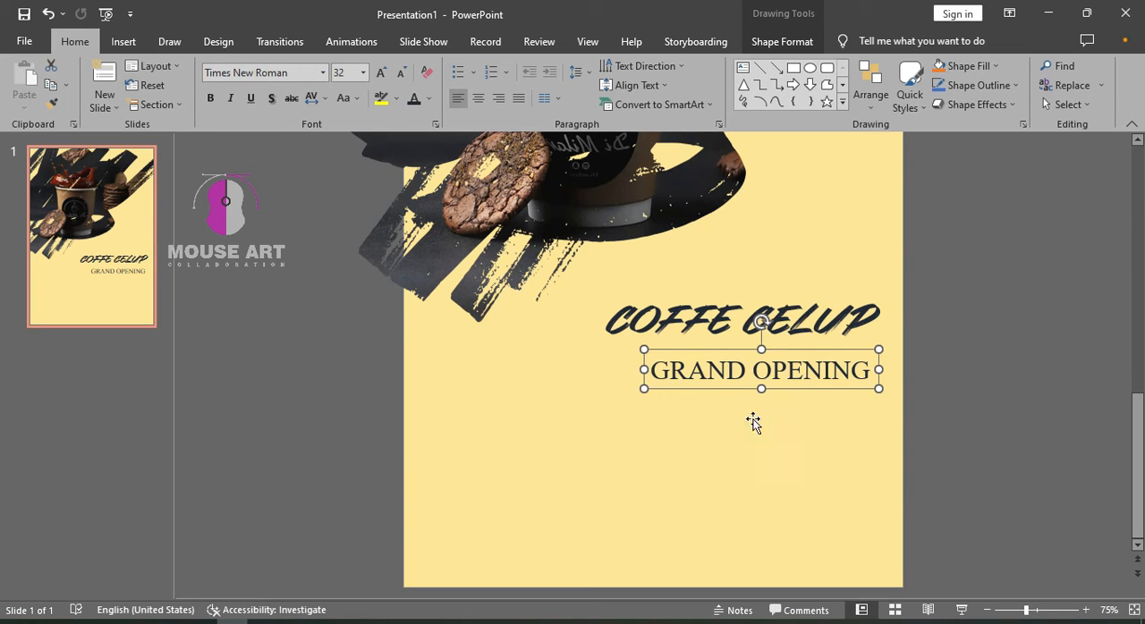
pyautogui.tripleClick(760, 378)
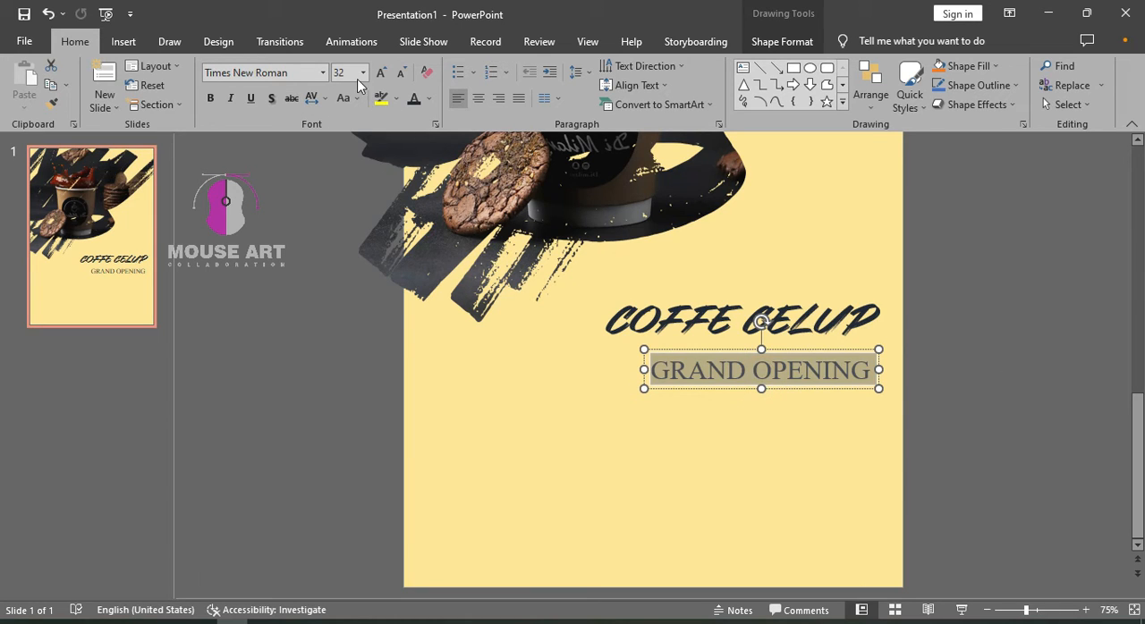
pyautogui.click(428, 99)
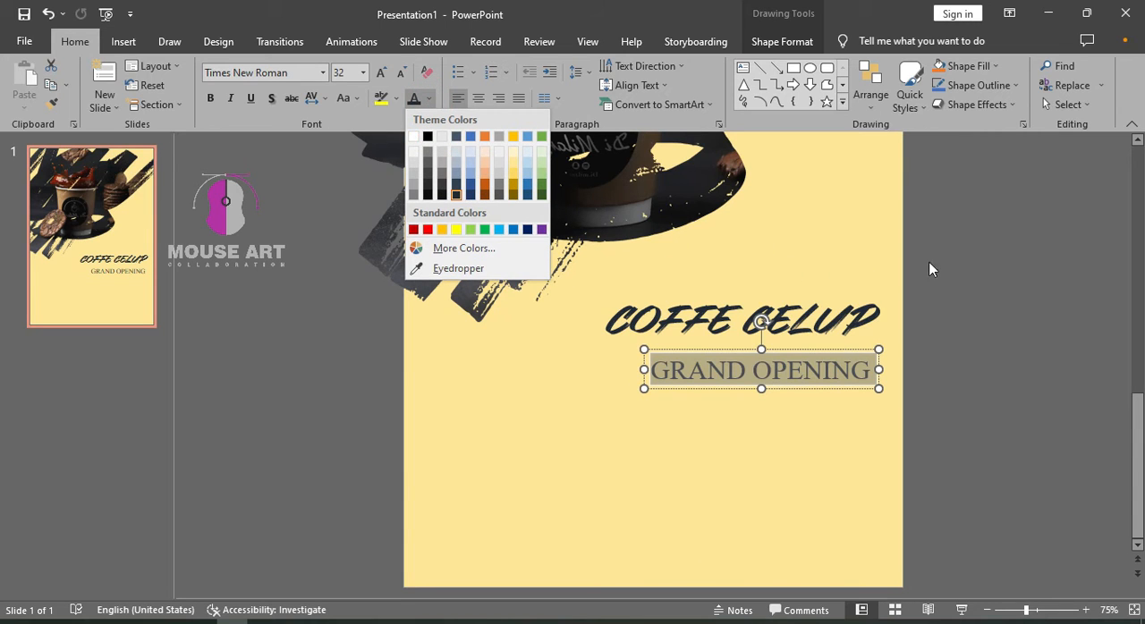
pyautogui.click(1008, 269)
pyautogui.click(1074, 434)
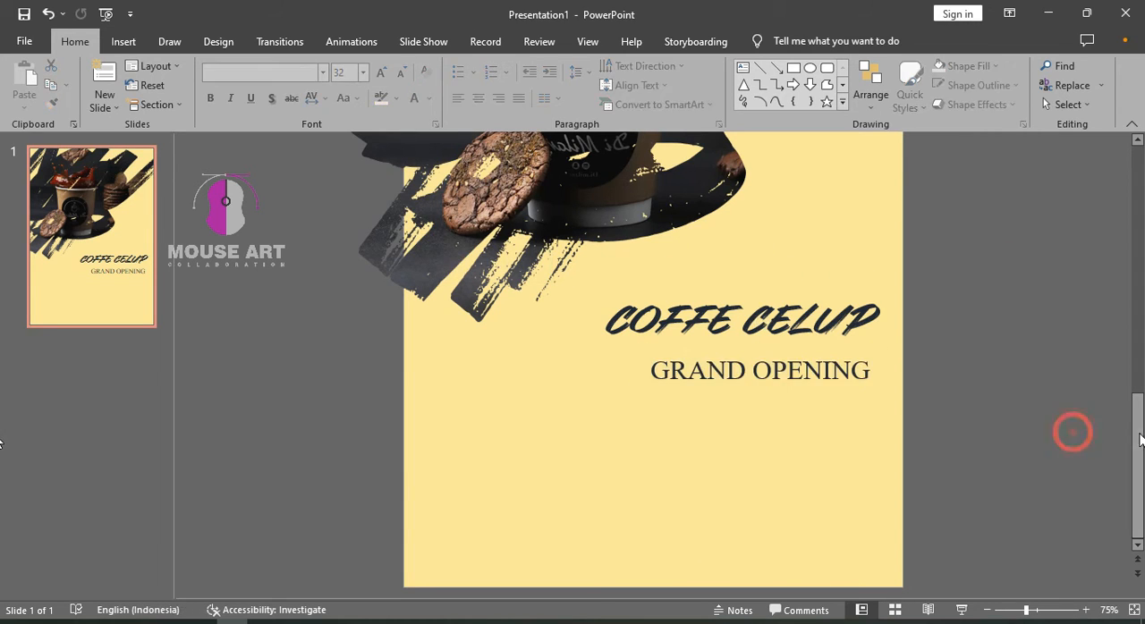
# Move the GRAND OPENING line slightly closer to the title and place a copy of it directly below
pyautogui.click(854, 391)
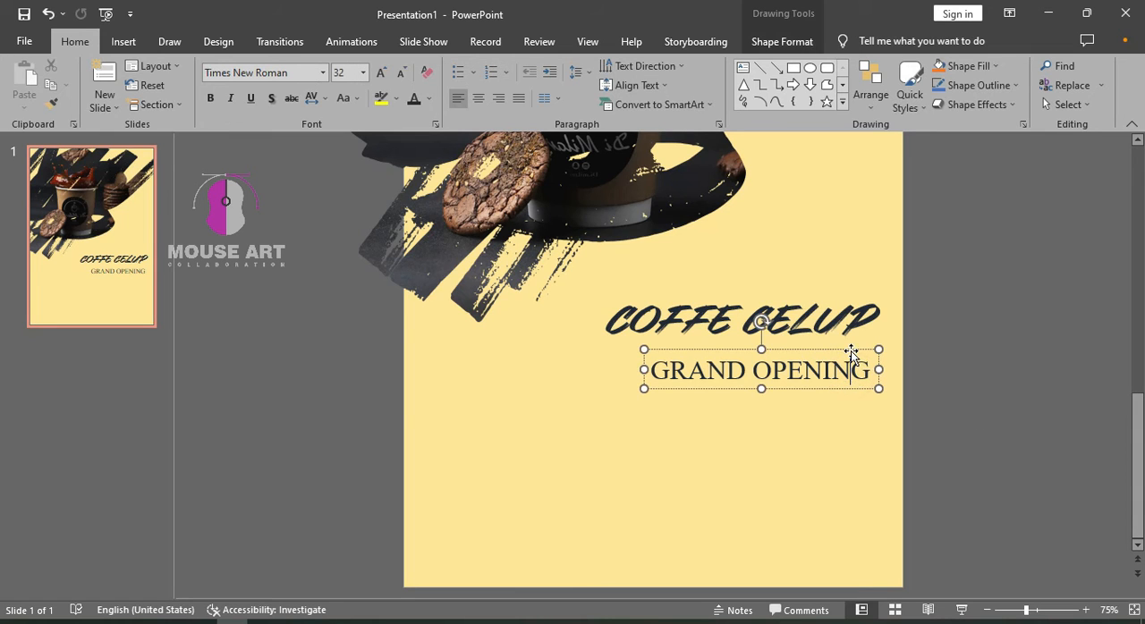
pyautogui.moveTo(854, 354); pyautogui.dragTo(848, 389)
# Replace the text of the copied line below GRAND OPENING with 22 Desember 2022
pyautogui.tripleClick(812, 404)
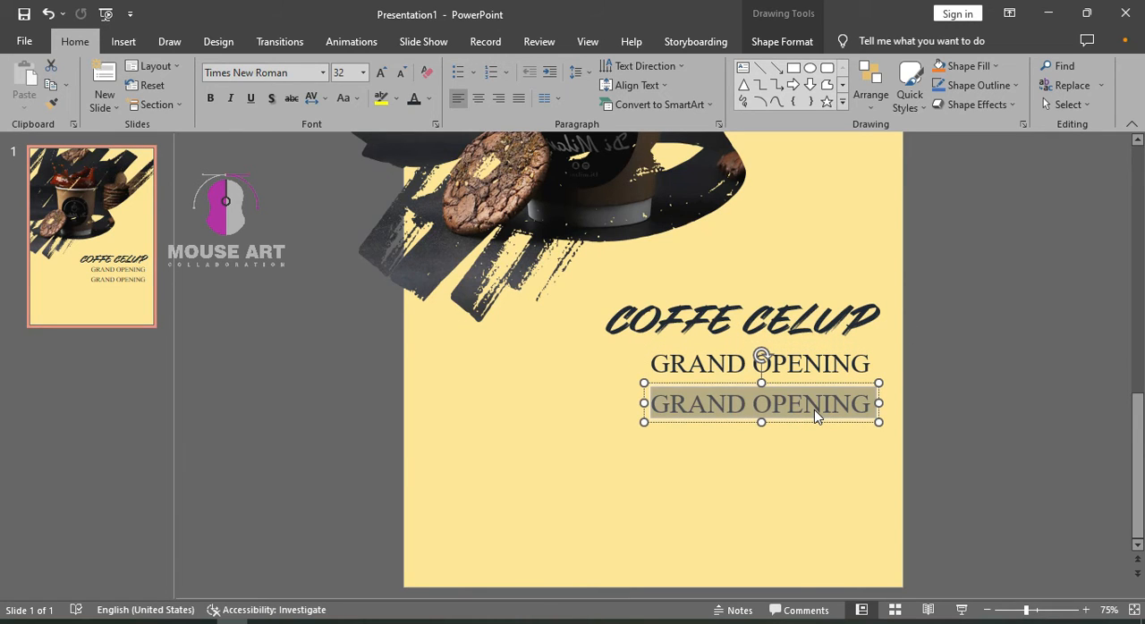
pyautogui.write('22 ')
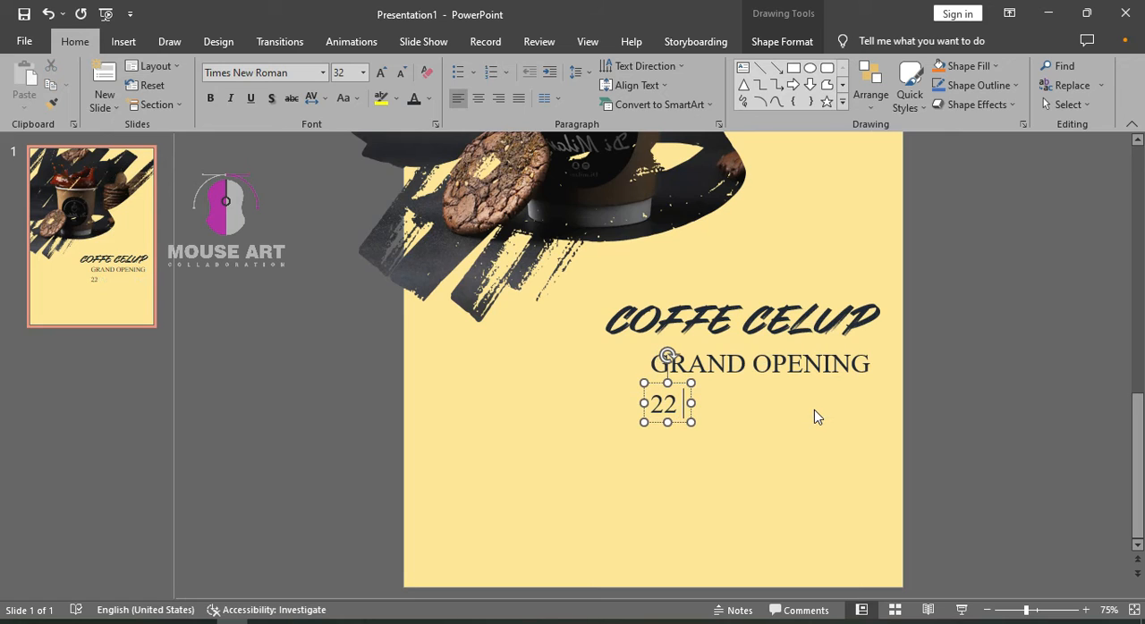
pyautogui.write('dE')
pyautogui.press('BackSpace')
pyautogui.press('BackSpace')
pyautogui.write('Desember')
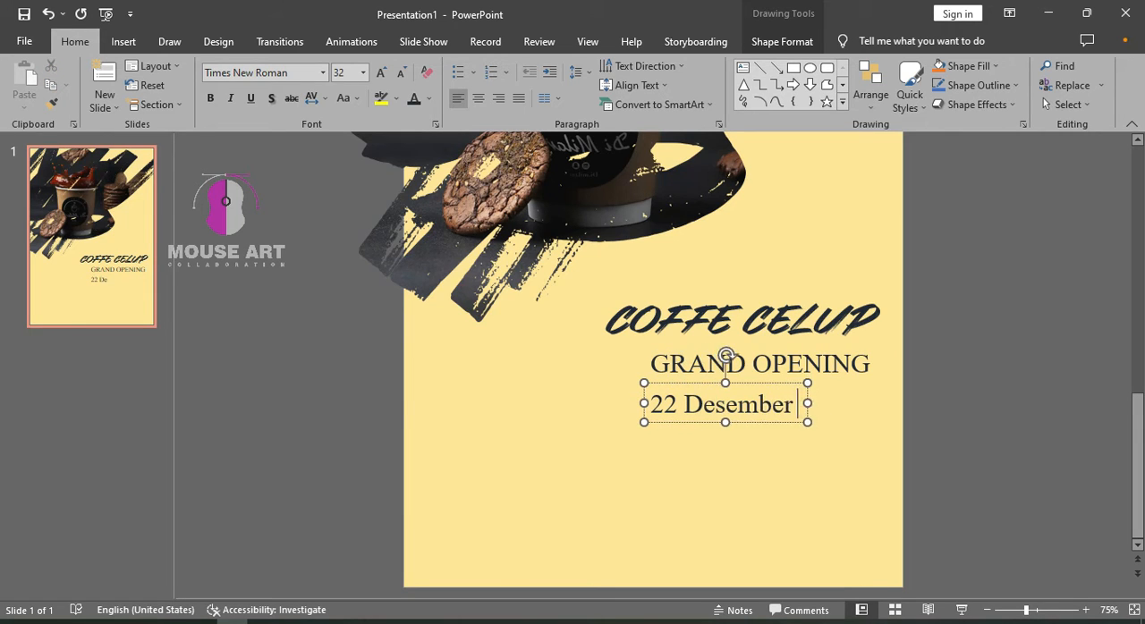
pyautogui.write(' 2022')
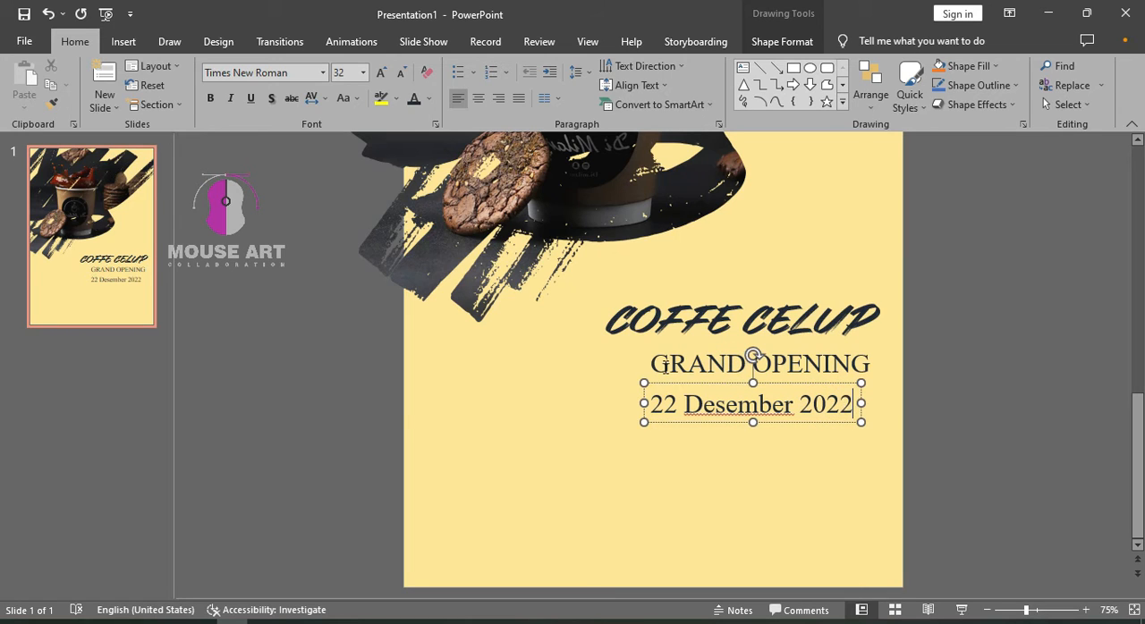
# Set the date line's text size to 24 and align its box with the right edge of the title
pyautogui.moveTo(796, 383); pyautogui.dragTo(813, 385)
pyautogui.click(811, 406)
pyautogui.hotkey('ctrl', 'a')
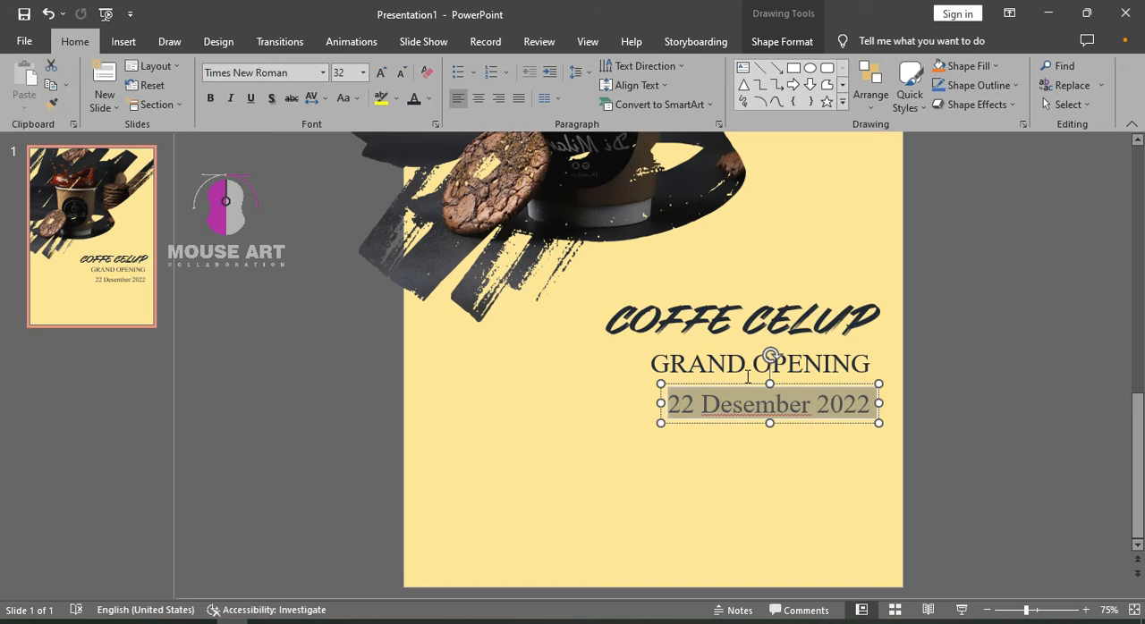
pyautogui.click(363, 73)
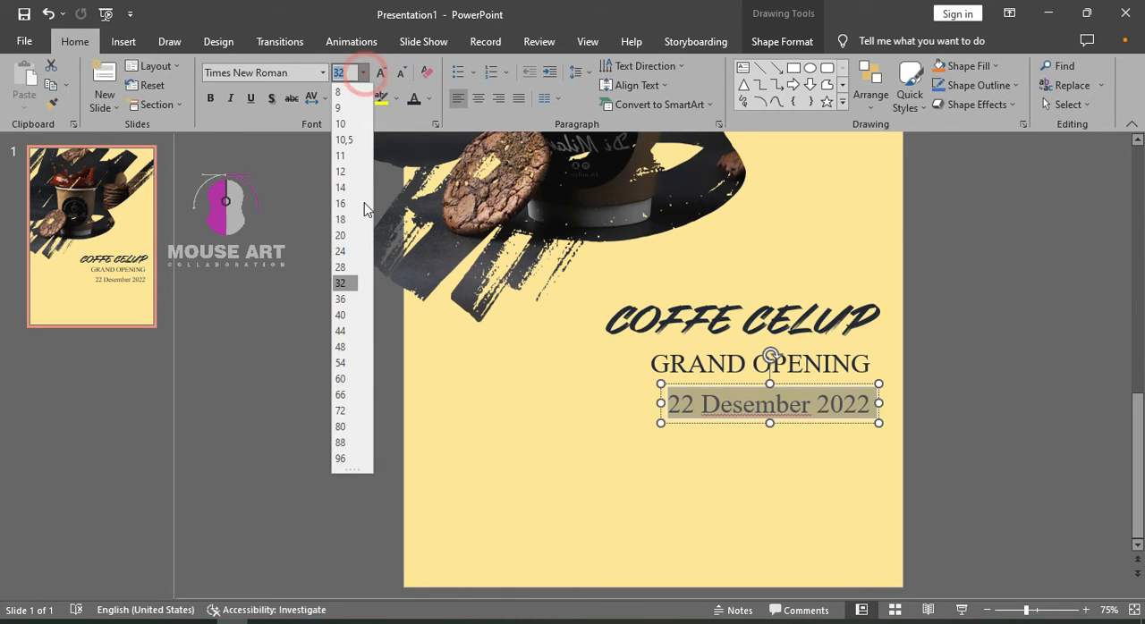
pyautogui.click(341, 254)
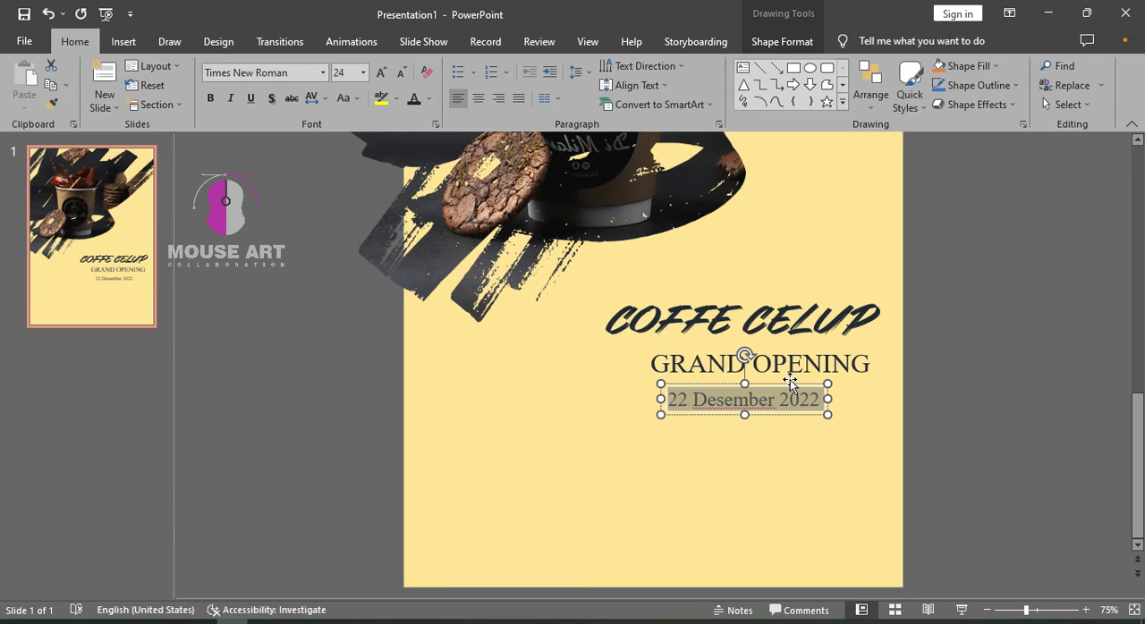
pyautogui.moveTo(789, 383); pyautogui.dragTo(837, 385)
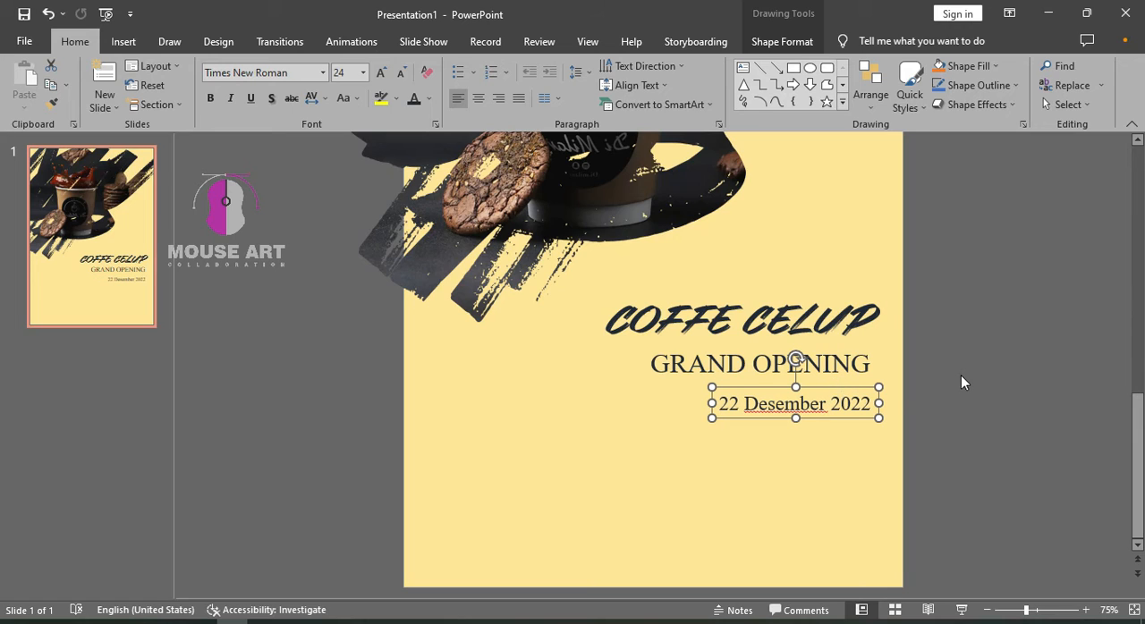
pyautogui.click(231, 277)
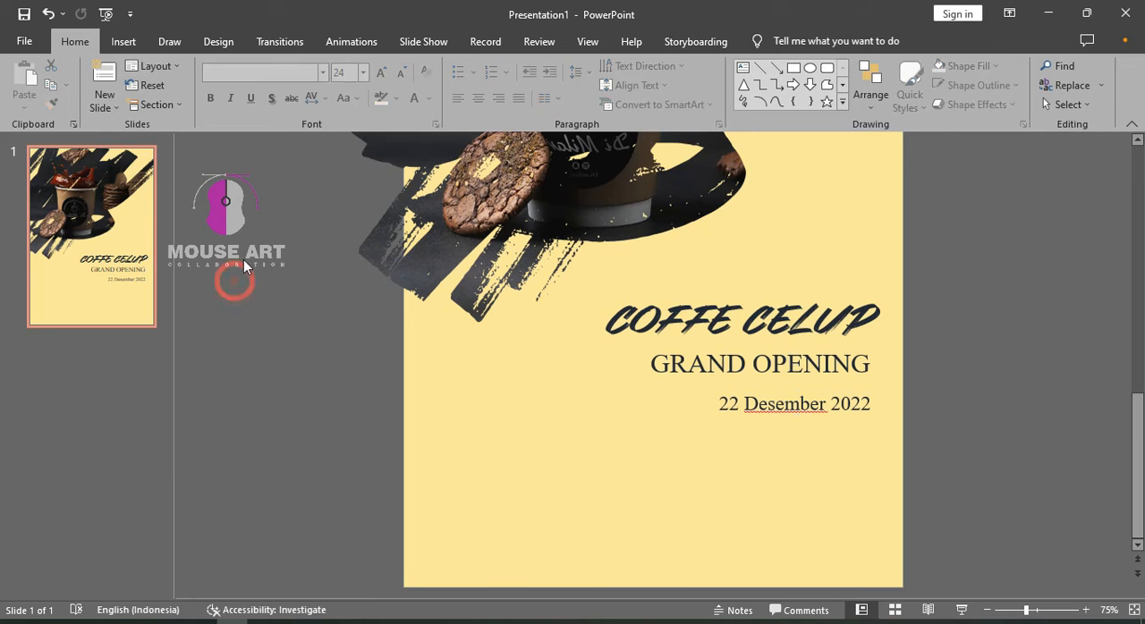
# Draw a rounded rectangle about 6.97 cm wide and 1.28 cm high exactly over the date line
pyautogui.click(123, 45)
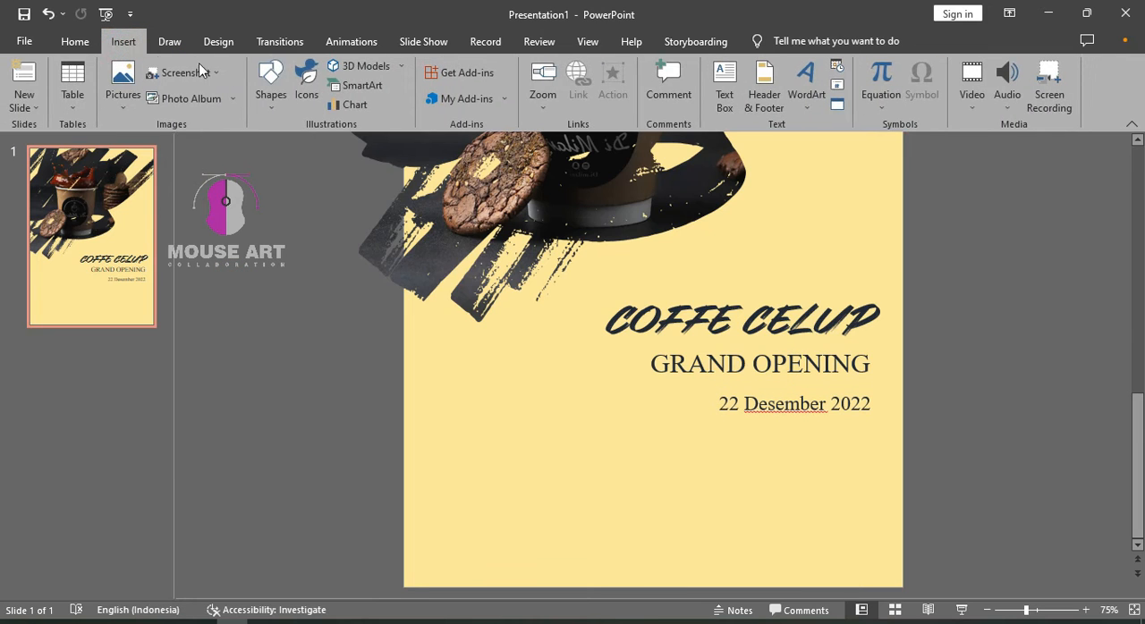
pyautogui.click(269, 83)
pyautogui.click(315, 144)
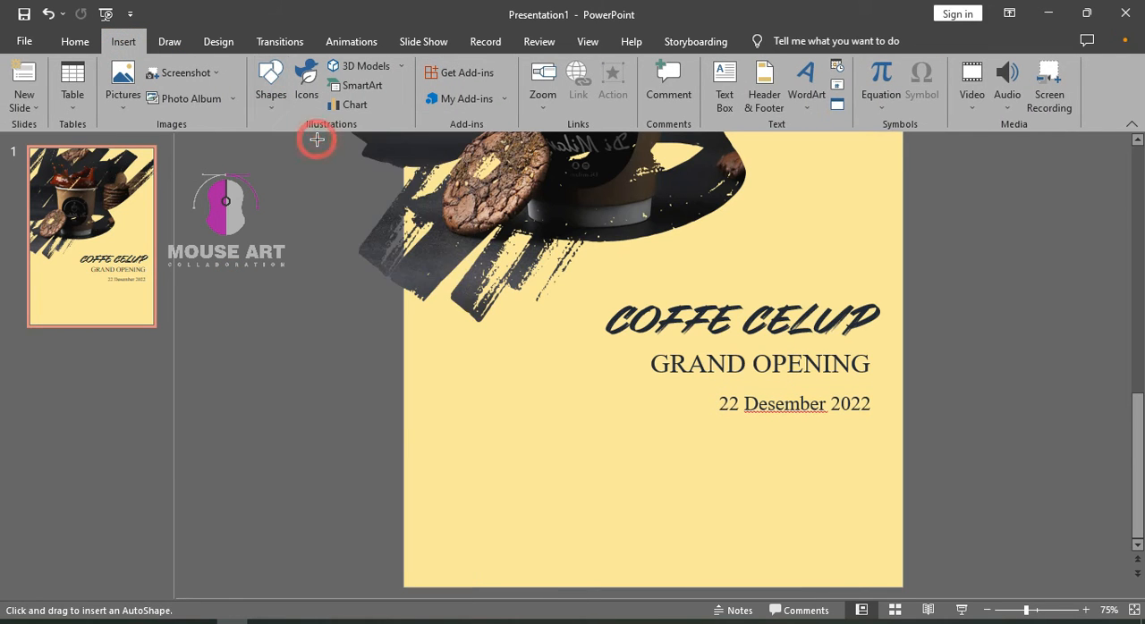
pyautogui.click(270, 89)
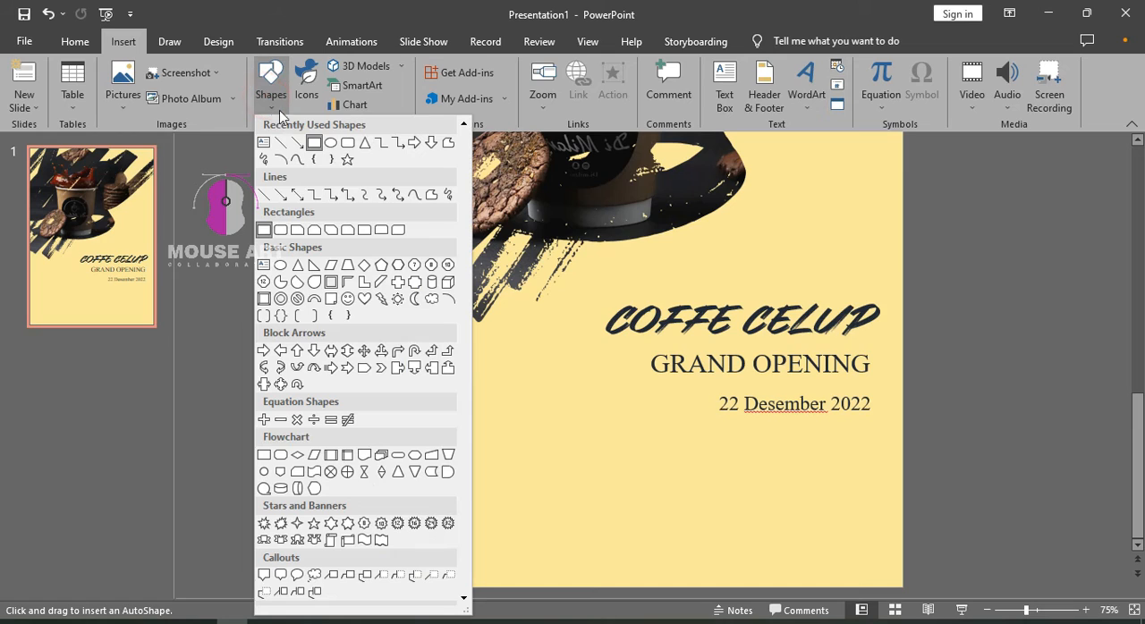
pyautogui.click(348, 143)
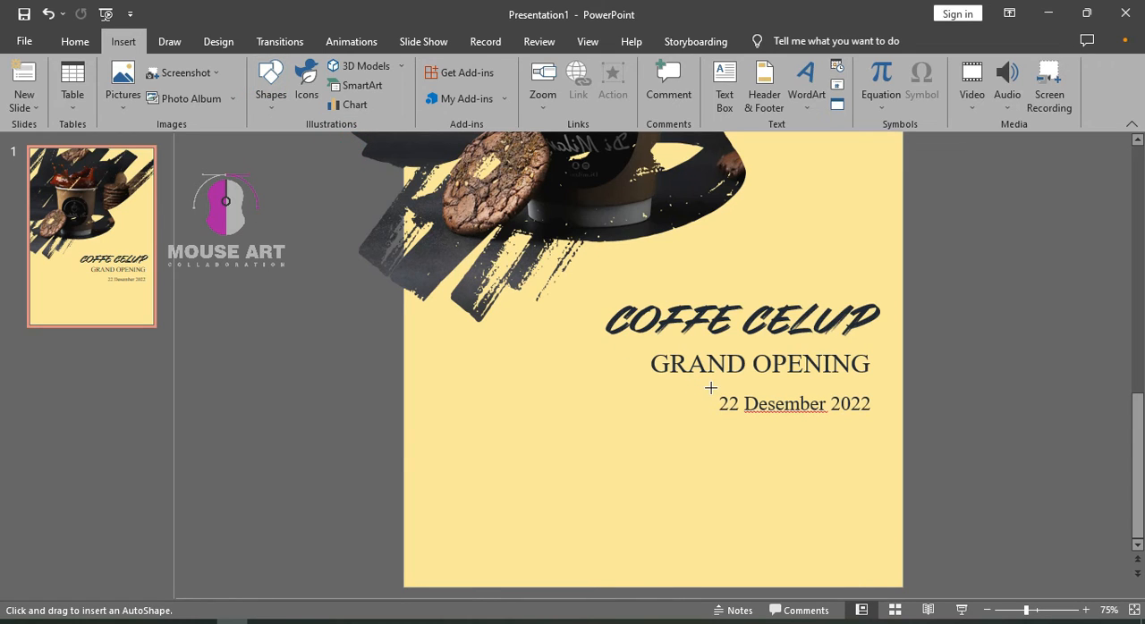
pyautogui.moveTo(710, 388); pyautogui.dragTo(878, 417)
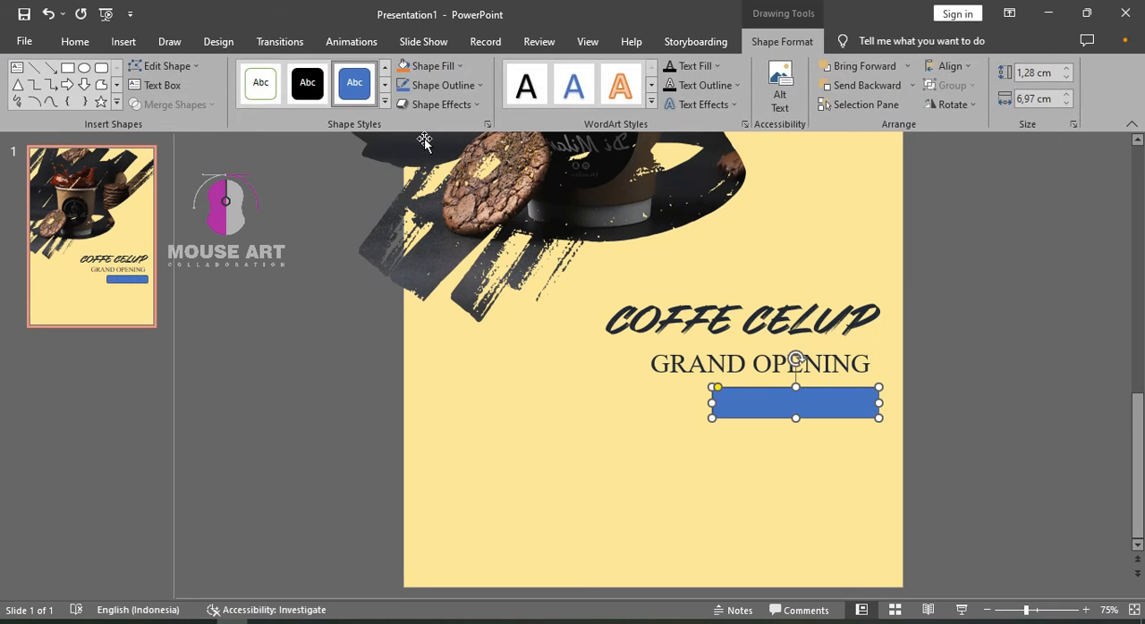
# Remove the rounded rectangle's outline and fill it with Orange, Accent 2, Darker 50%
pyautogui.click(438, 85)
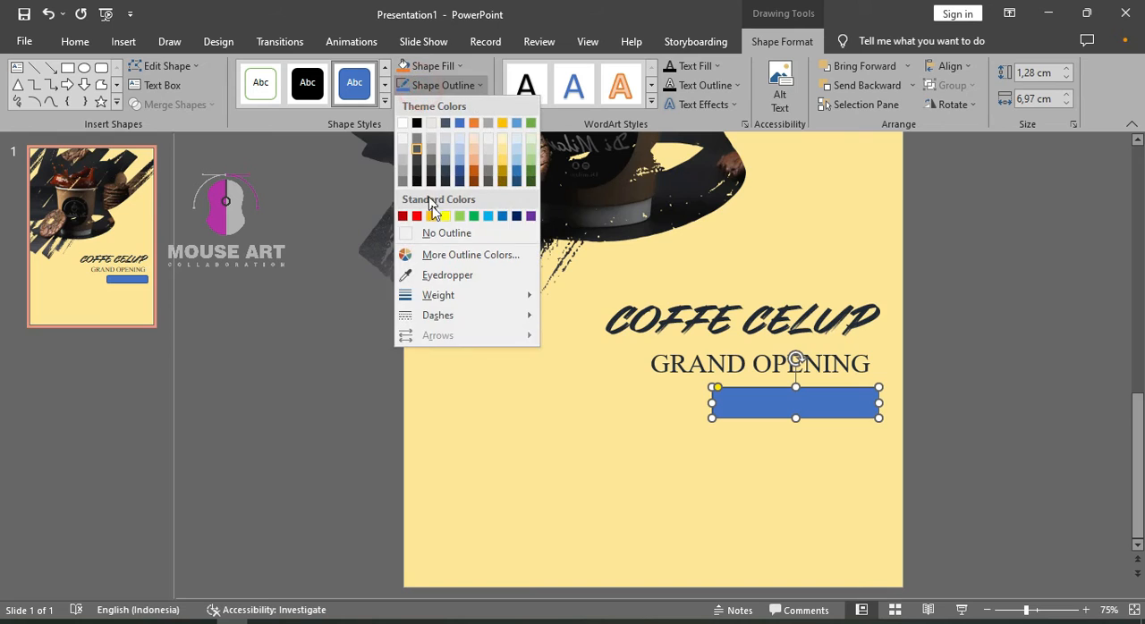
pyautogui.click(436, 234)
pyautogui.click(429, 66)
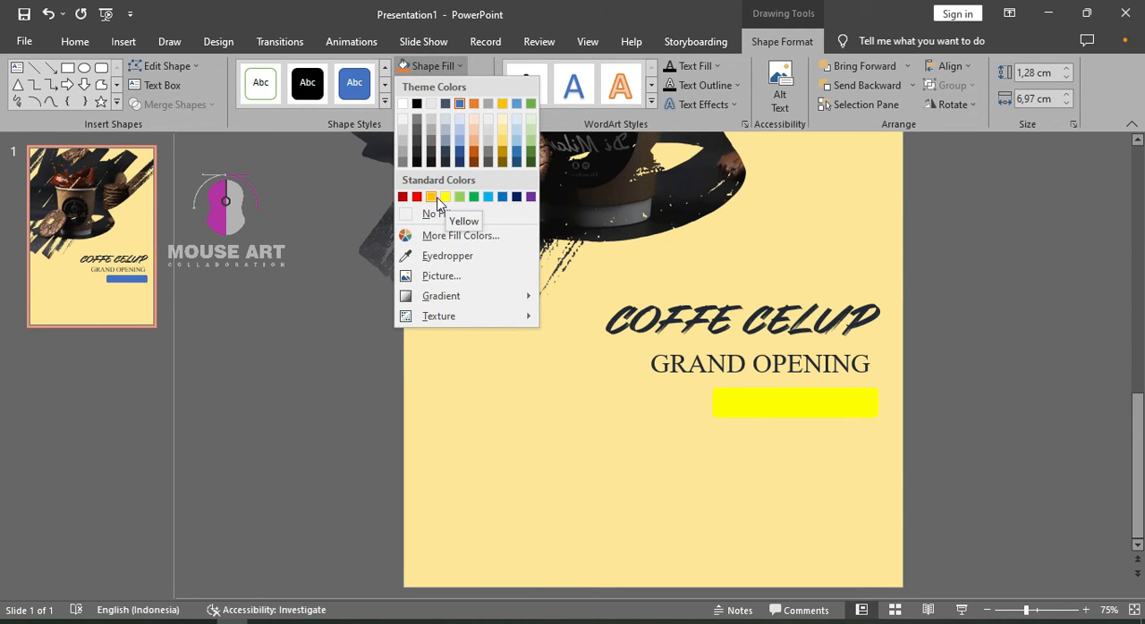
pyautogui.click(474, 166)
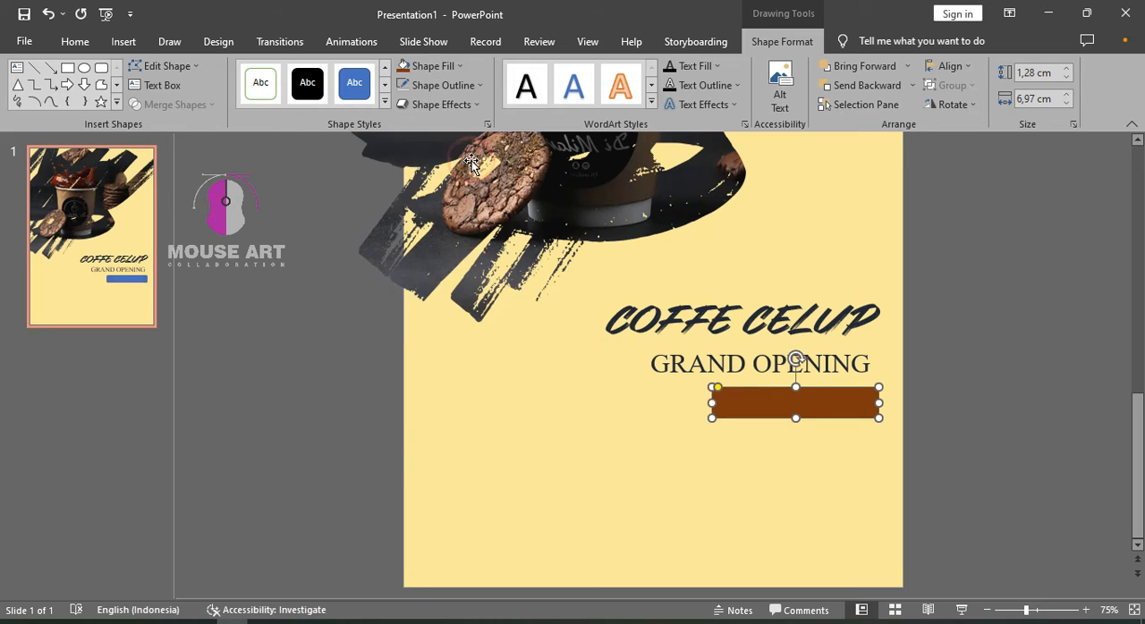
# Send the brown rectangle to the back, behind the date, and colour the date text white
pyautogui.rightClick(847, 406)
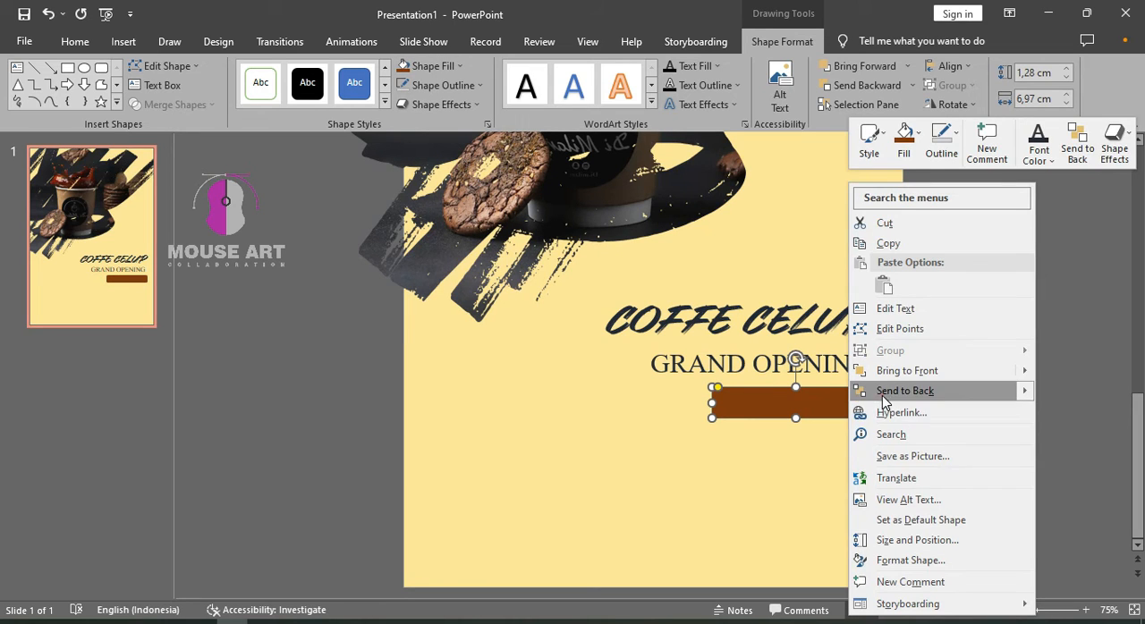
pyautogui.click(882, 390)
pyautogui.tripleClick(831, 408)
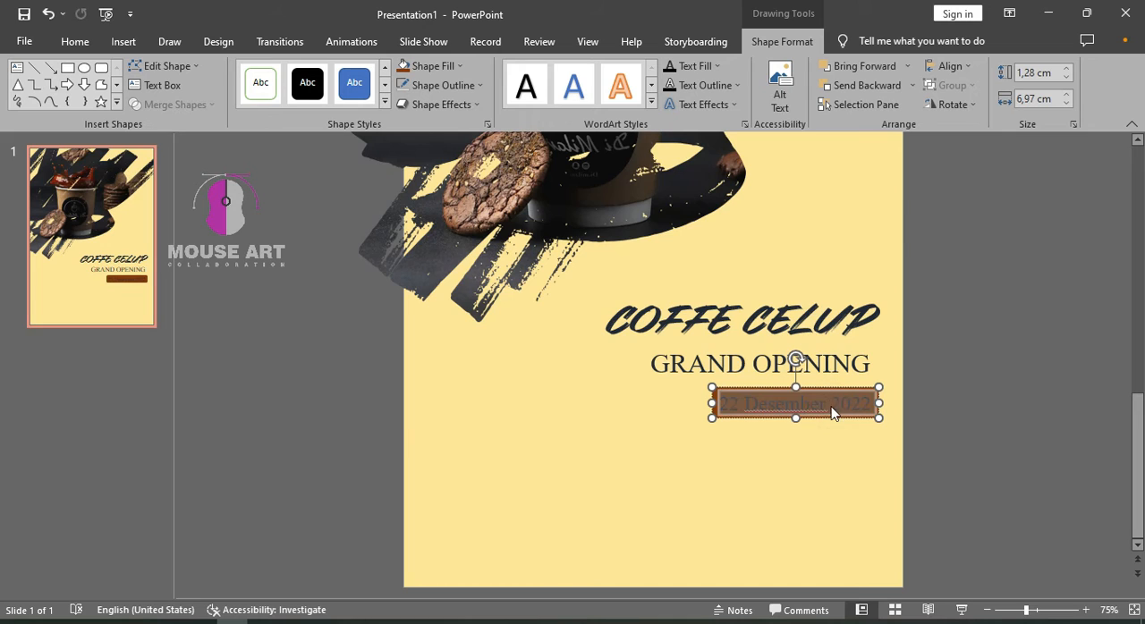
pyautogui.click(74, 41)
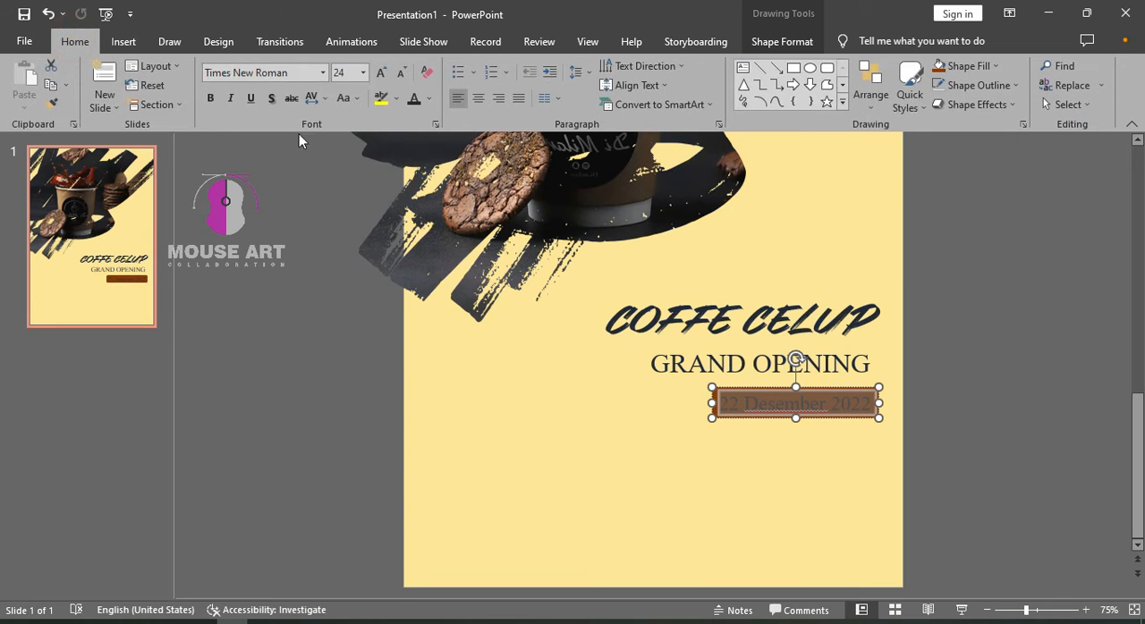
pyautogui.click(431, 99)
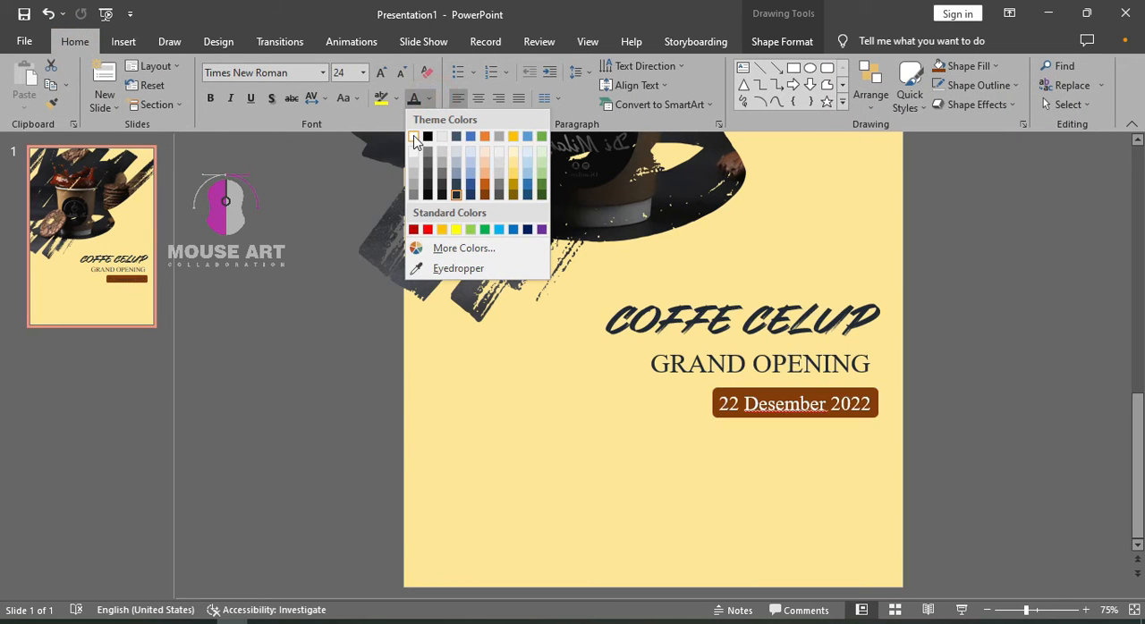
pyautogui.click(418, 136)
pyautogui.click(972, 369)
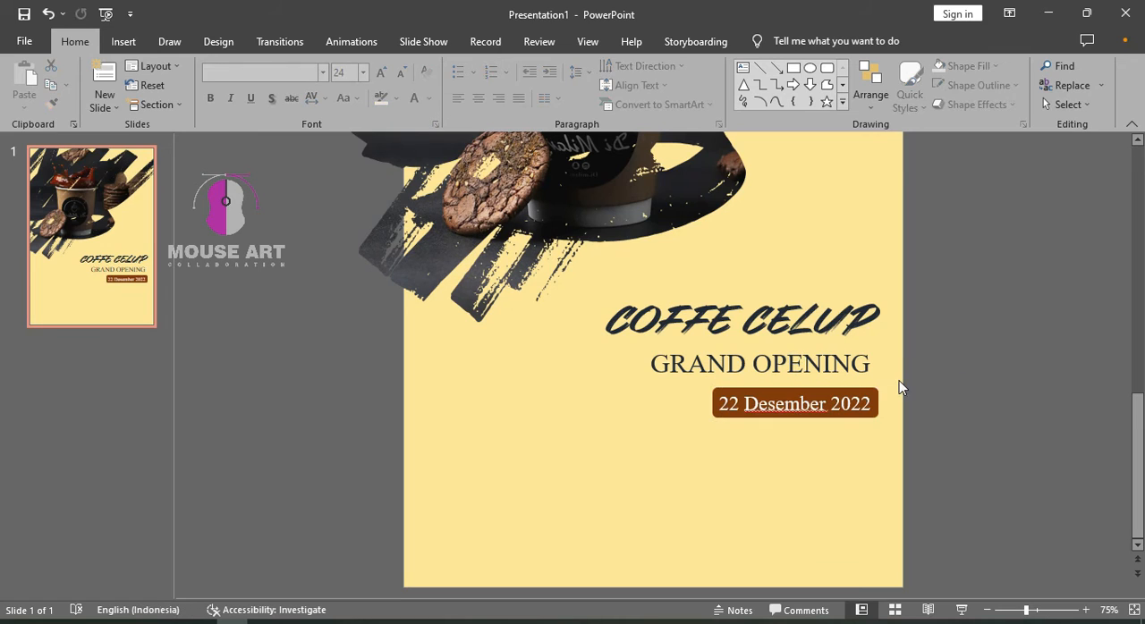
pyautogui.click(873, 389)
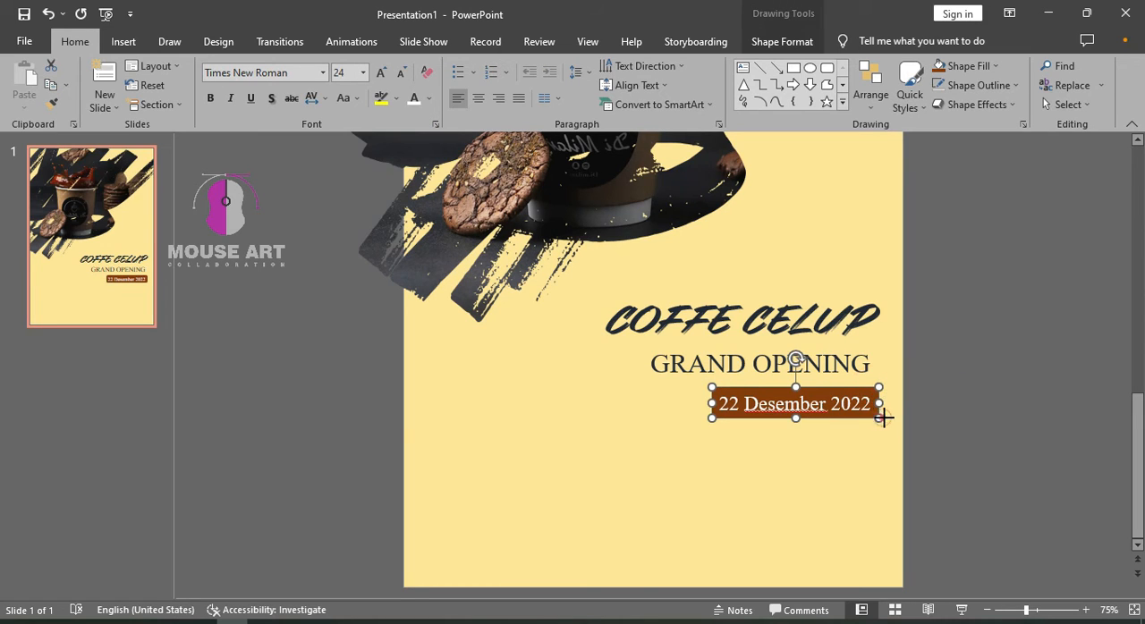
pyautogui.moveTo(884, 417); pyautogui.dragTo(898, 428)
pyautogui.hotkey('ctrl', 'z')
pyautogui.hotkey('ctrl', 'z')
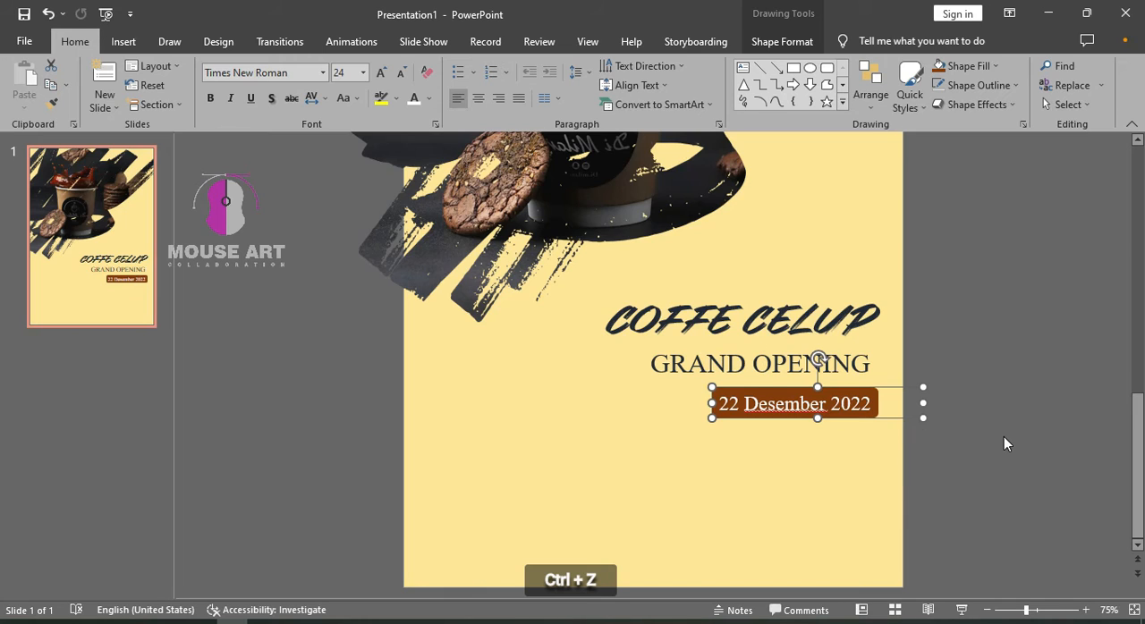
pyautogui.click(952, 399)
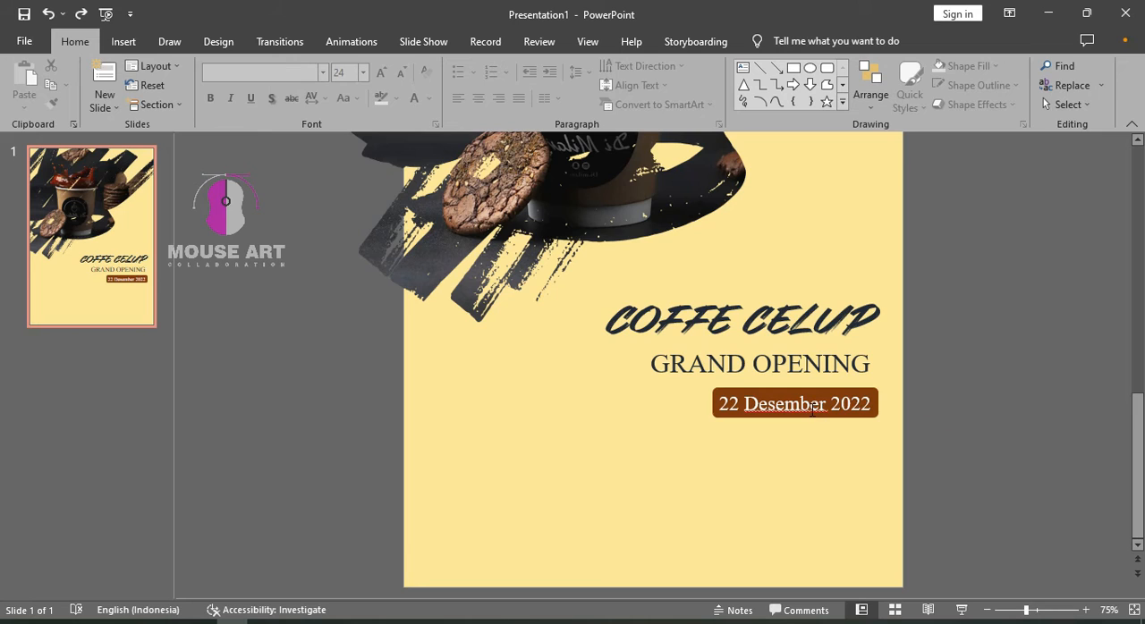
pyautogui.press('alt')
pyautogui.click(840, 408)
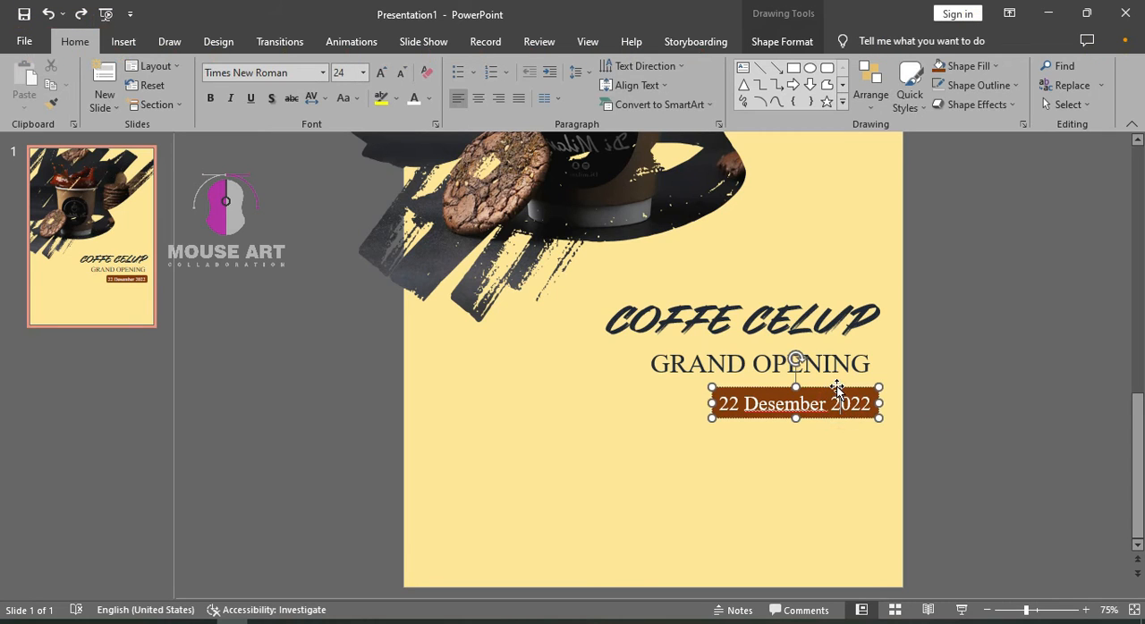
pyautogui.rightClick(837, 403)
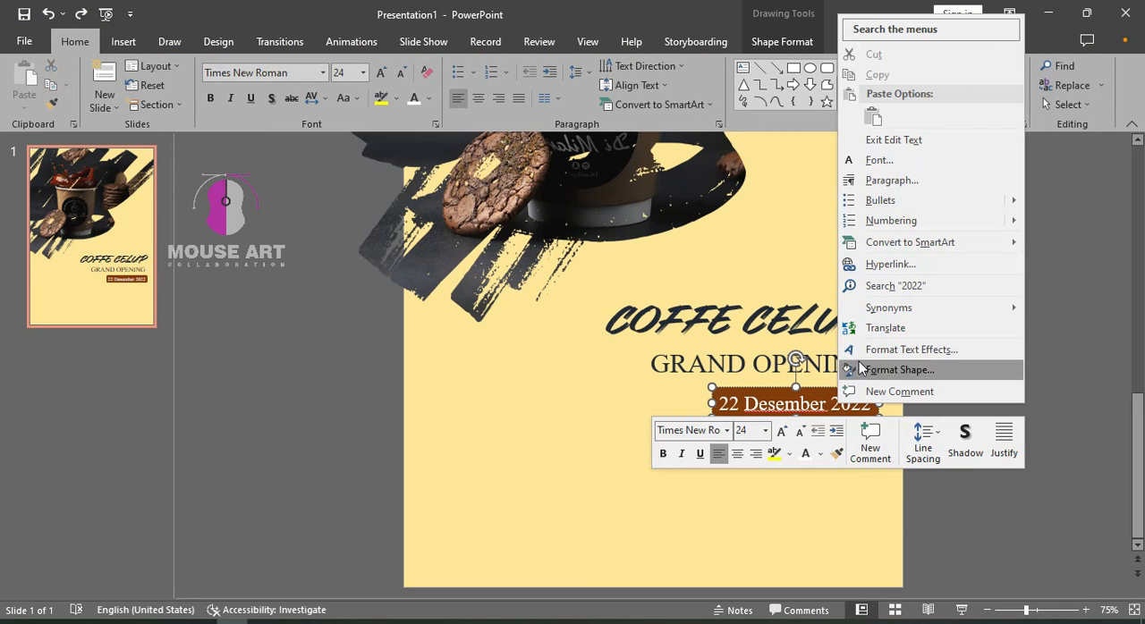
pyautogui.click(1109, 432)
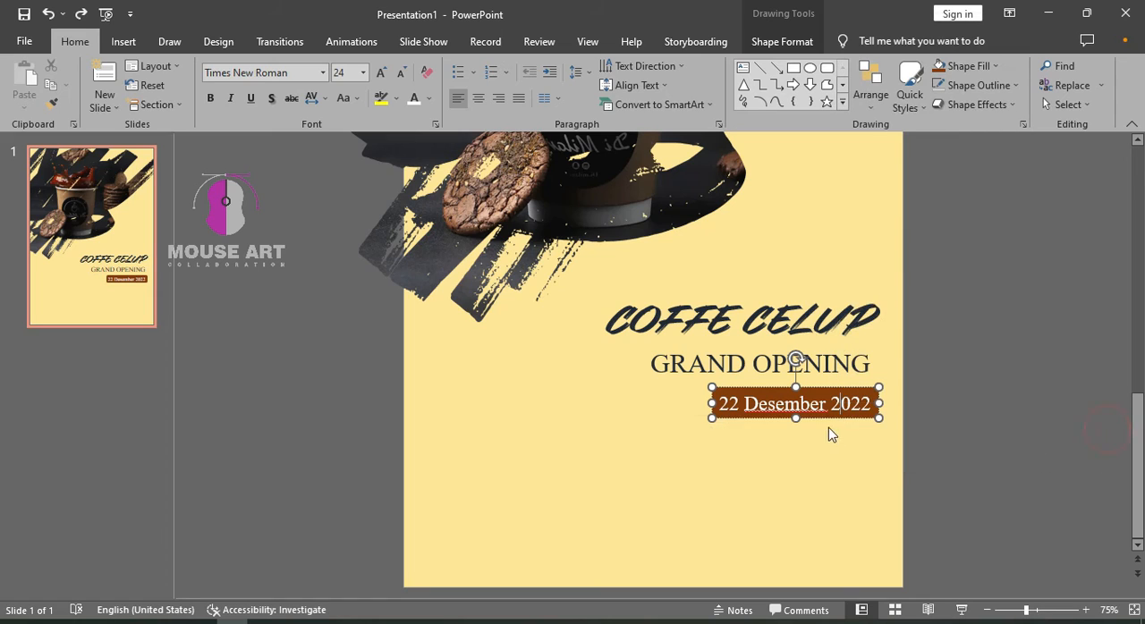
# Enlarge the brown rectangle to leave a small margin on all sides of the date, with the text centred in it
pyautogui.moveTo(828, 385); pyautogui.dragTo(910, 430)
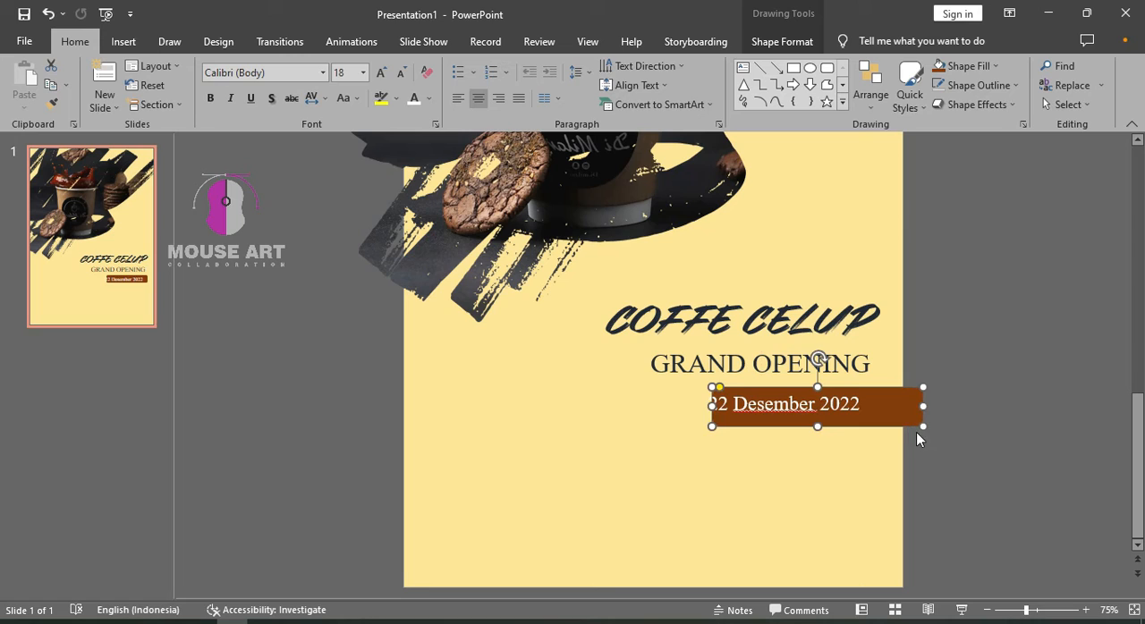
pyautogui.click(977, 448)
pyautogui.click(832, 404)
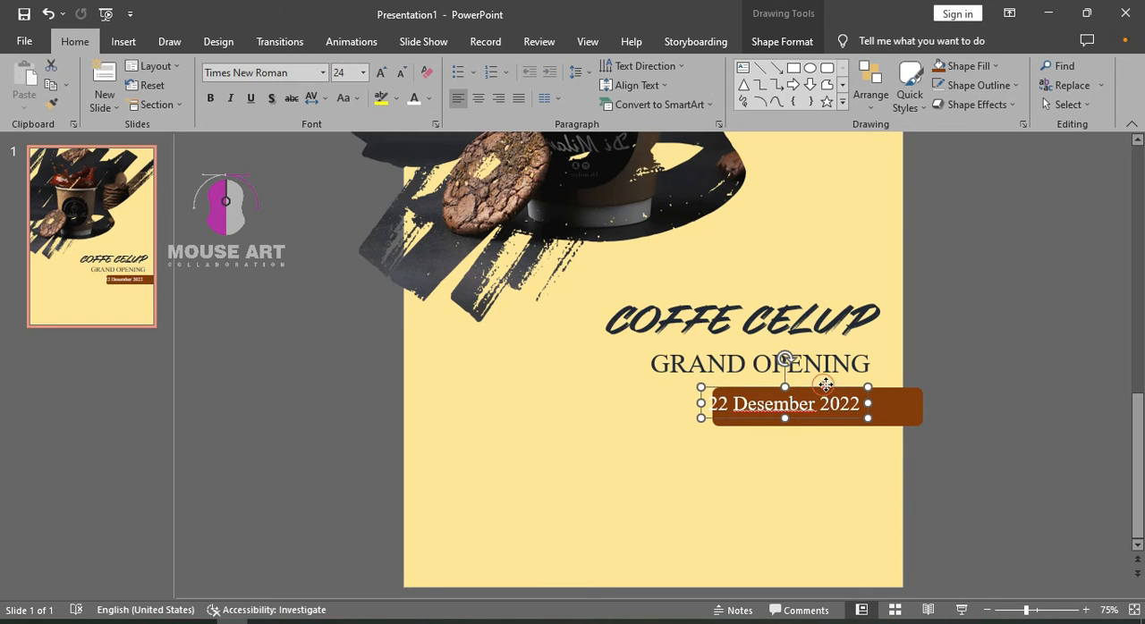
pyautogui.moveTo(831, 388); pyautogui.dragTo(836, 388)
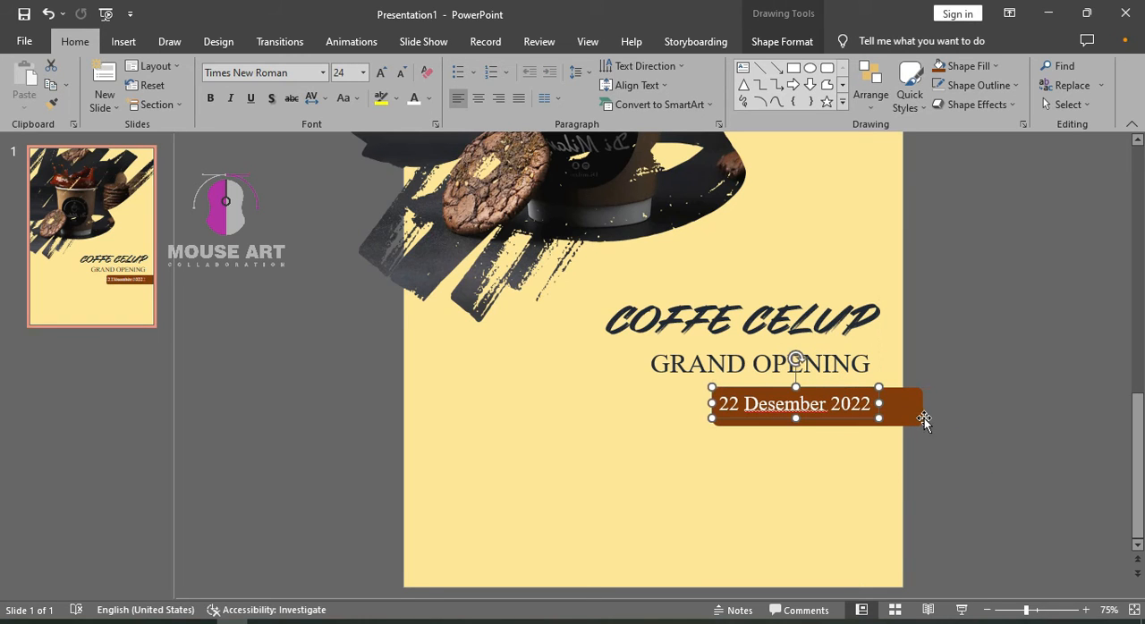
pyautogui.click(914, 418)
pyautogui.moveTo(909, 419); pyautogui.dragTo(886, 406)
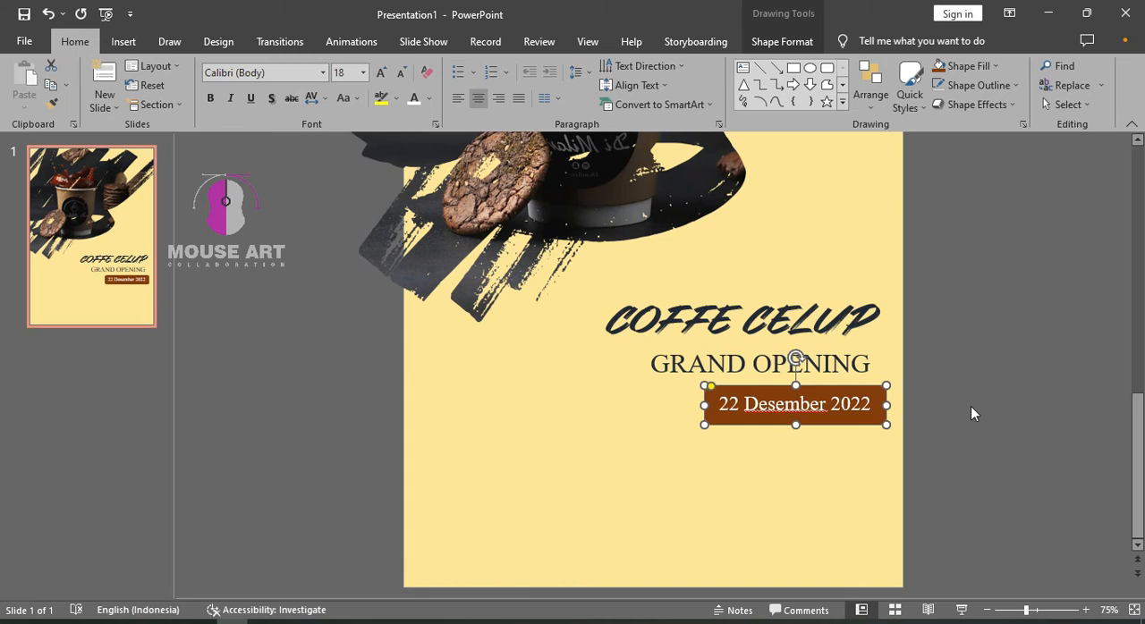
# Align the date and its brown rectangle together with the right end of the GRAND OPENING text and group them
pyautogui.keyDown('shift'); pyautogui.click(828, 401); pyautogui.keyUp('shift')
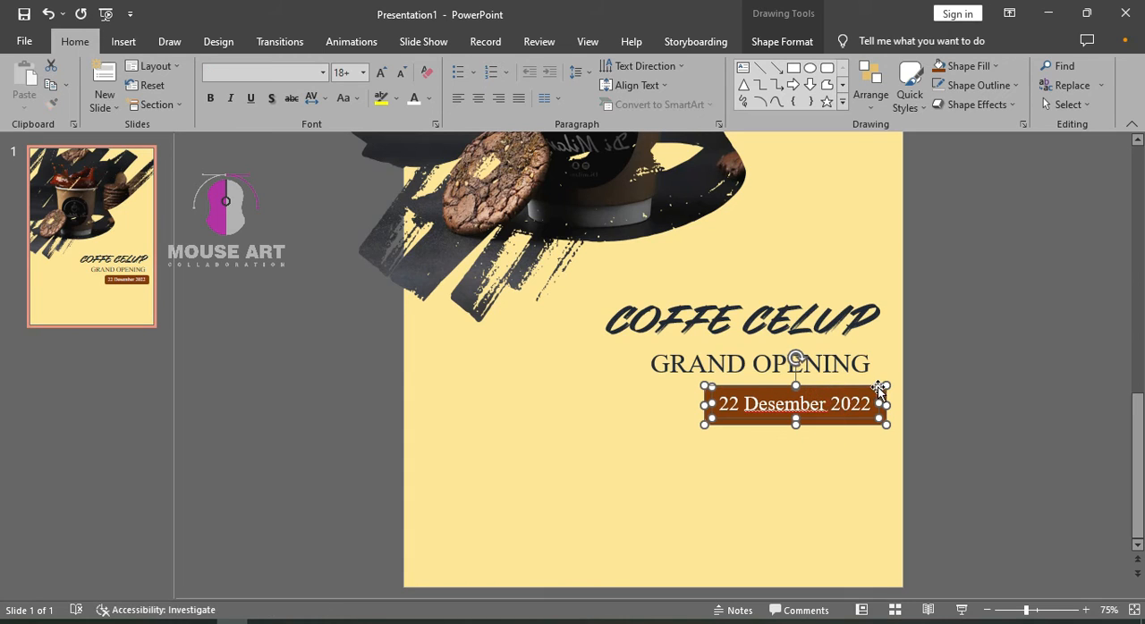
pyautogui.moveTo(878, 391); pyautogui.dragTo(859, 388)
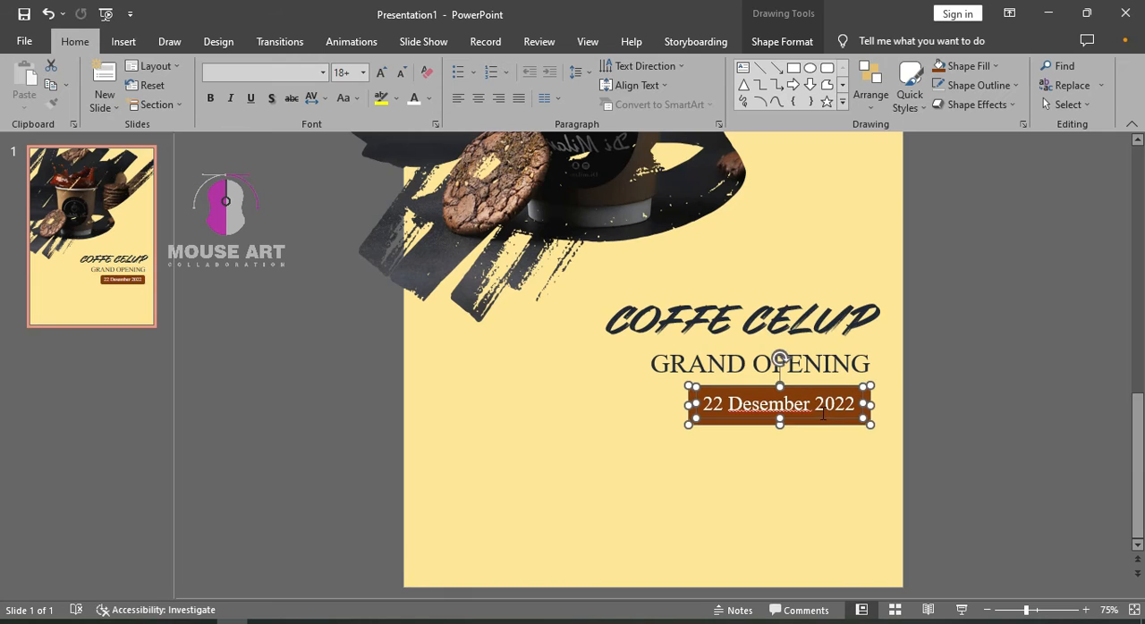
pyautogui.hotkey('ctrl', 'g')
pyautogui.click(954, 403)
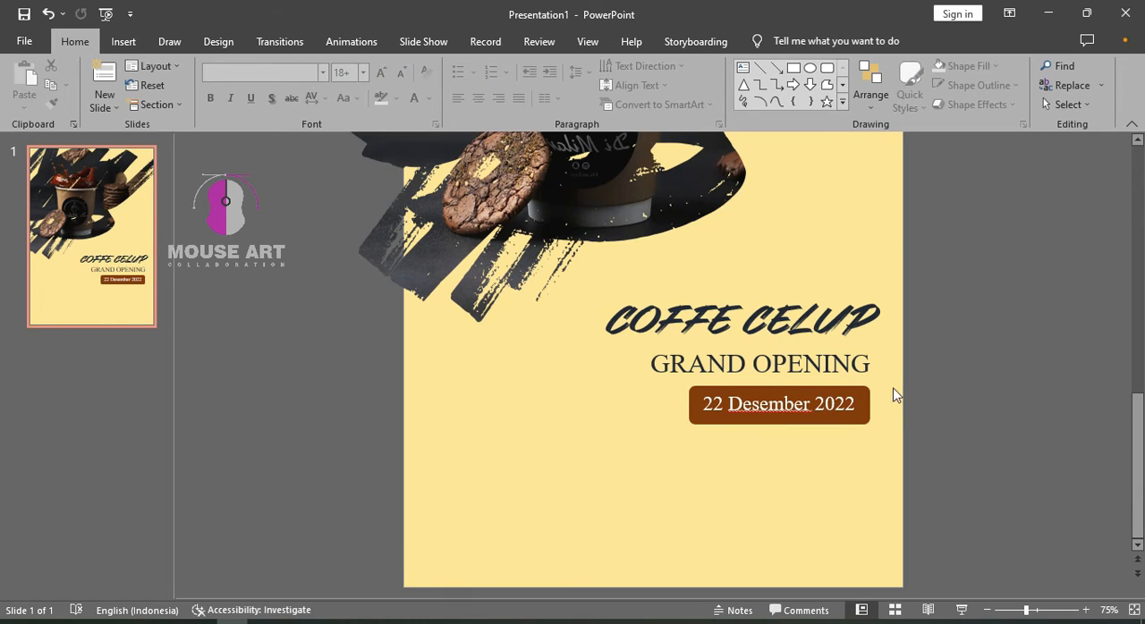
# Duplicate the GRAND OPENING text below the brown date badge and clear the copy's text
pyautogui.click(848, 365)
pyautogui.moveTo(847, 355); pyautogui.dragTo(831, 464)
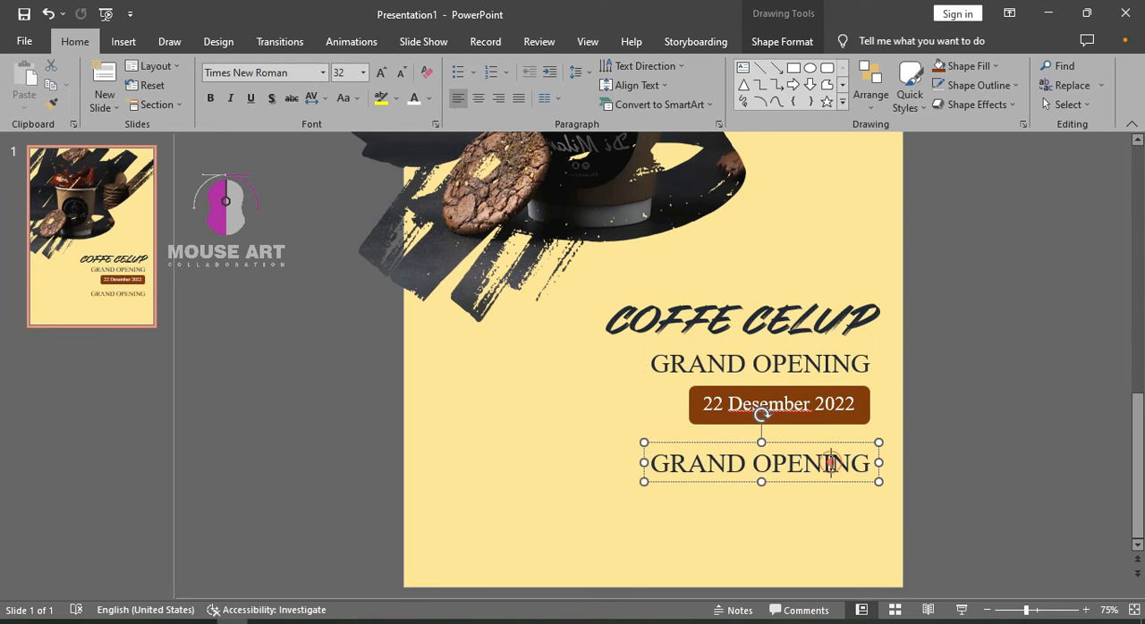
pyautogui.click(832, 463)
pyautogui.tripleClick(831, 463)
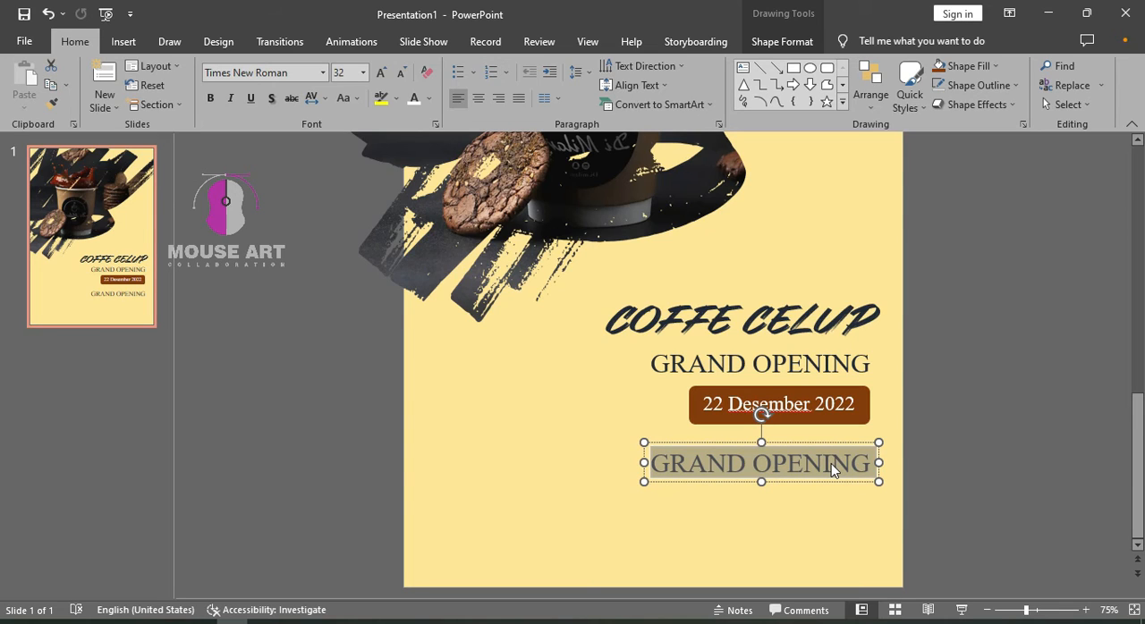
pyautogui.press('BackSpace')
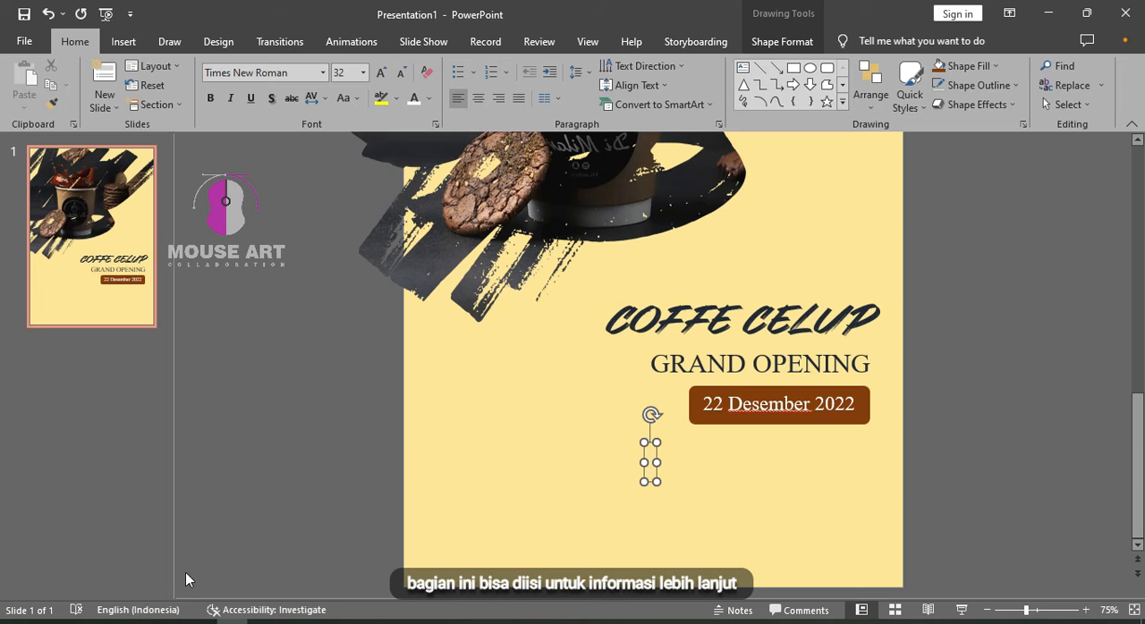
# Switch to Visual Studio Code and generate a placeholder paragraph from the lorem abbreviation
pyautogui.click(15, 621)
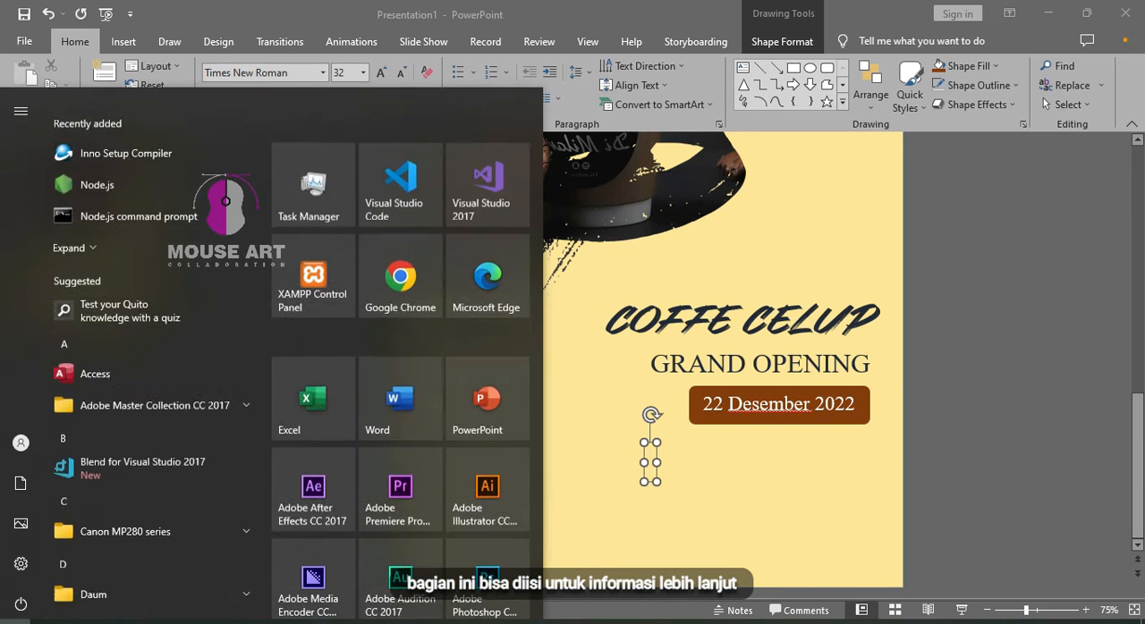
pyautogui.click(426, 184)
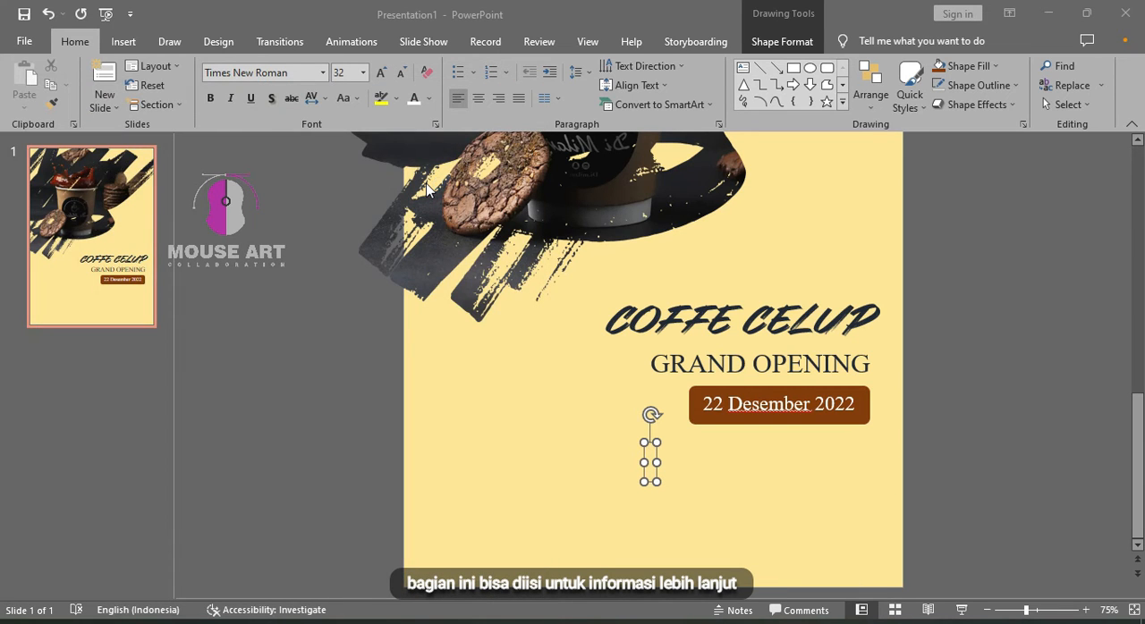
pyautogui.write('lorem')
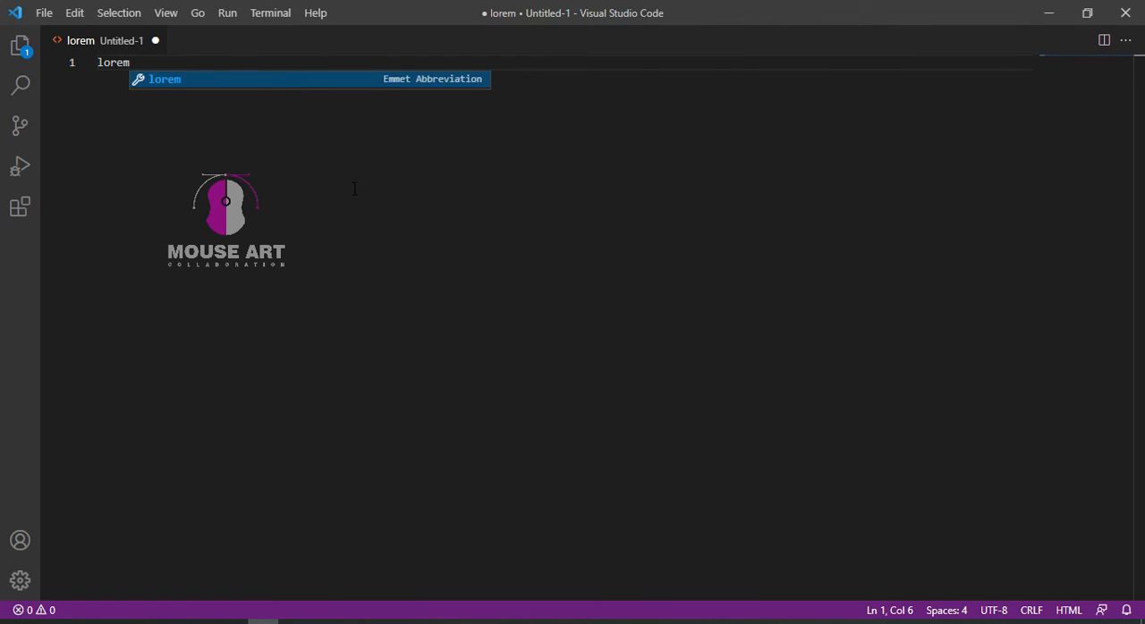
pyautogui.press('Tab')
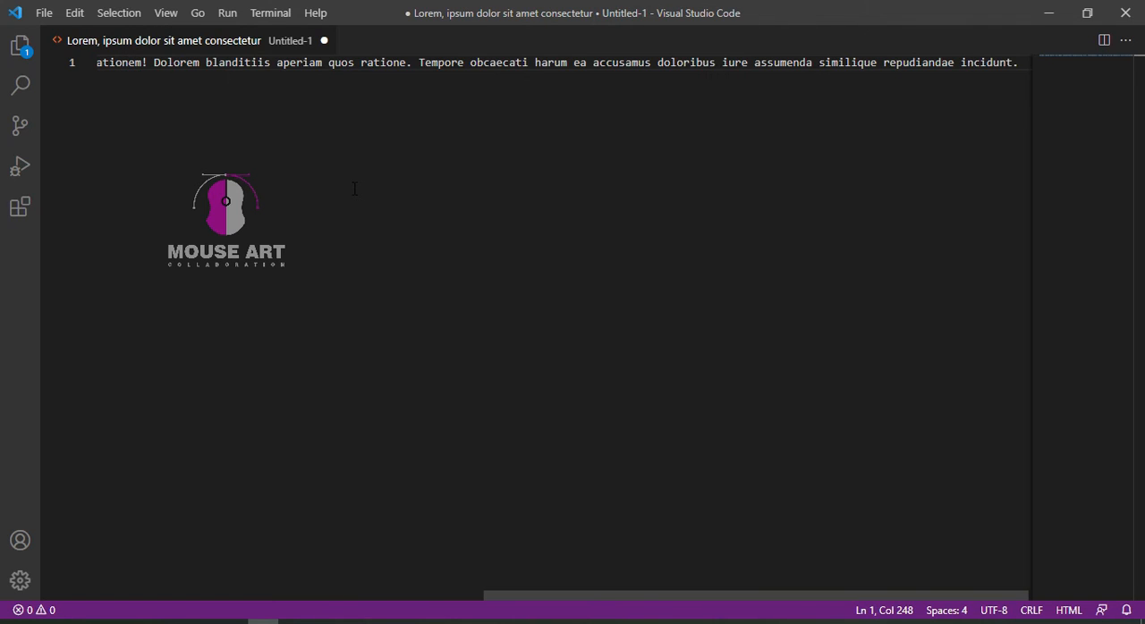
# Break the placeholder paragraph into two lines after "aperiam" and copy the whole text
pyautogui.hotkey('ctrl', 'a')
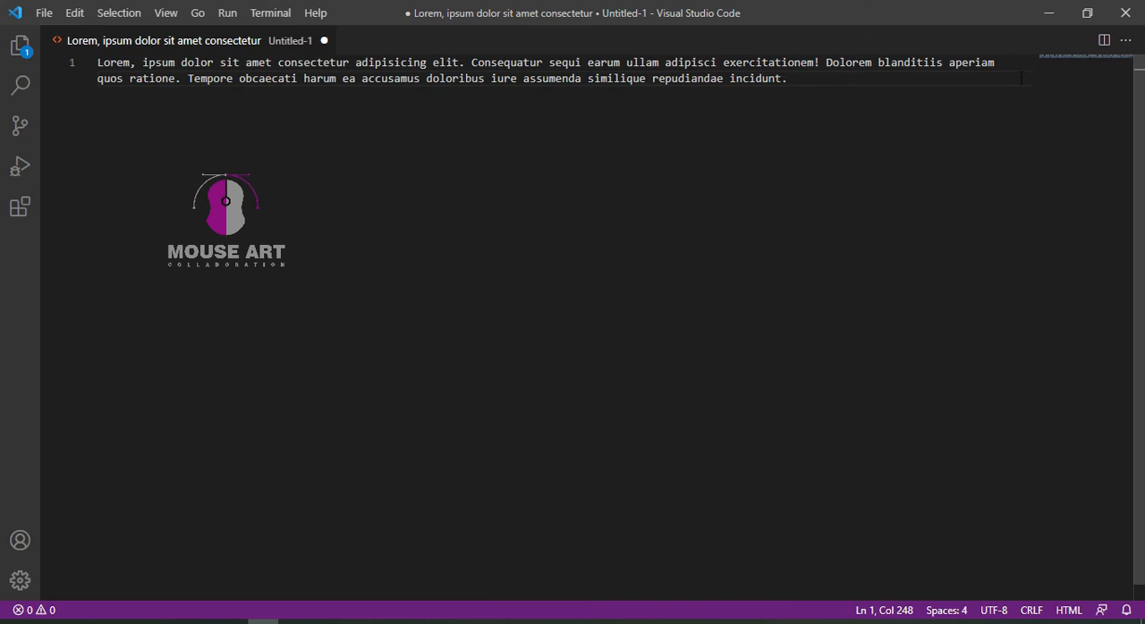
pyautogui.click(998, 62)
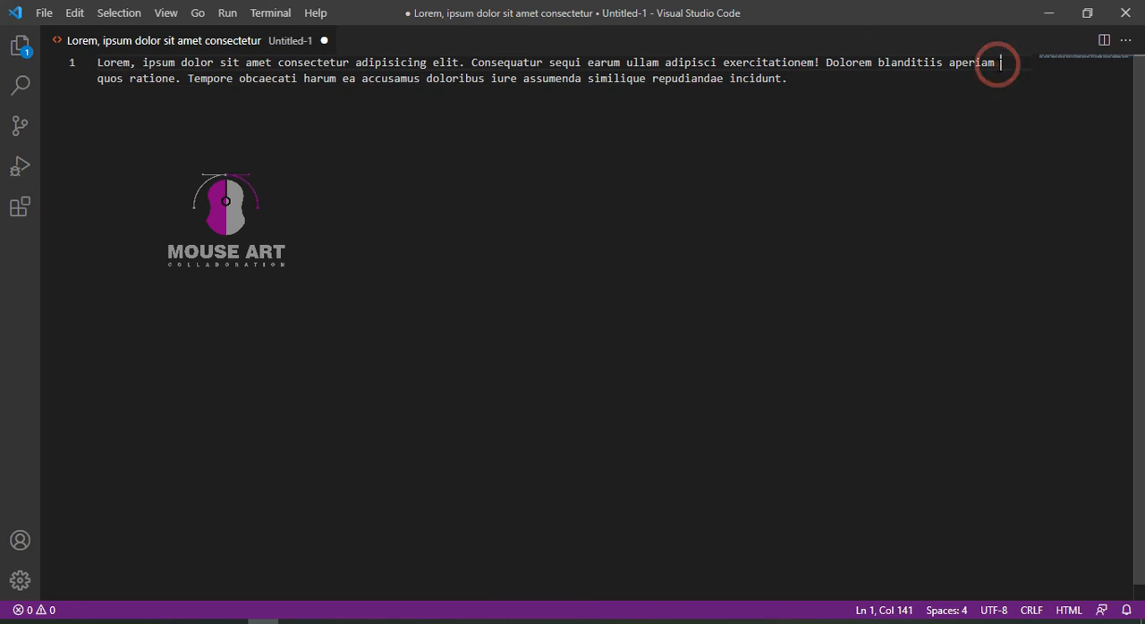
pyautogui.press('Return')
pyautogui.click(795, 155)
pyautogui.hotkey('ctrl', 'a')
pyautogui.hotkey('ctrl', 'c')
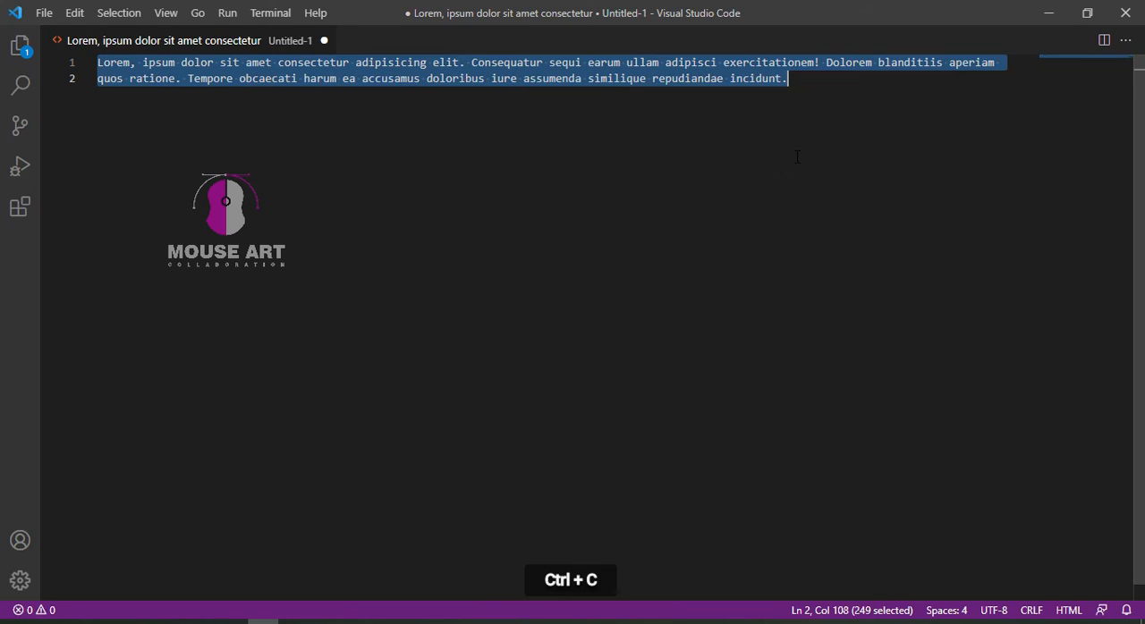
# Return to PowerPoint, widen the empty text box below the date badge on both sides and paste the lorem ipsum text into it
pyautogui.hotkey('alt', 'Tab')
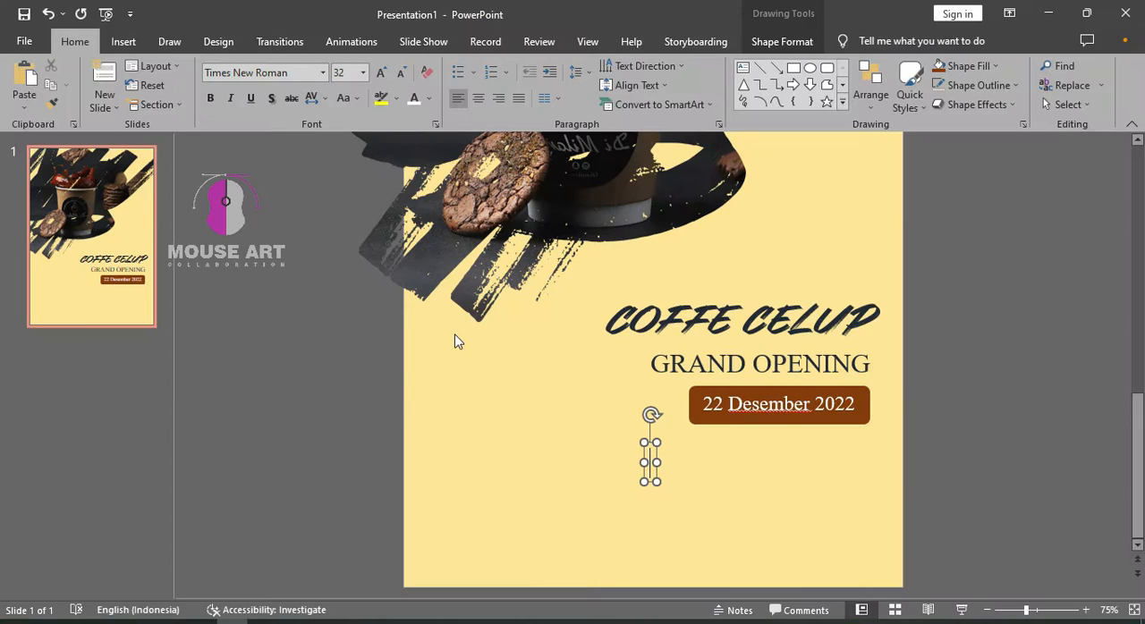
pyautogui.moveTo(656, 463); pyautogui.dragTo(862, 462)
pyautogui.moveTo(643, 462); pyautogui.dragTo(478, 463)
pyautogui.click(530, 466)
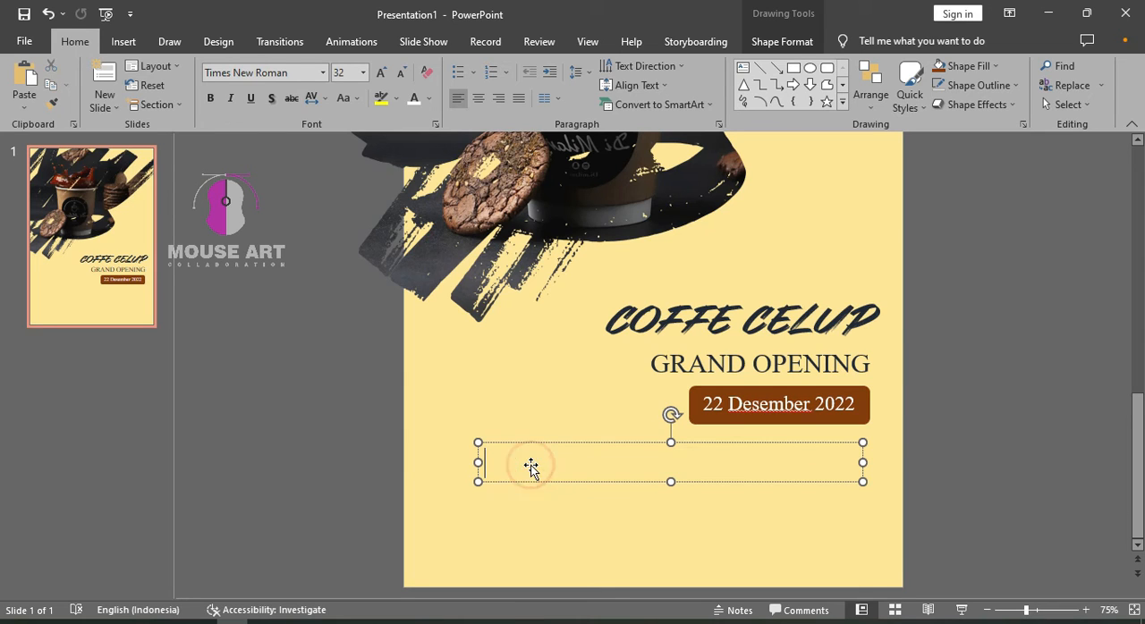
pyautogui.hotkey('ctrl', 'v')
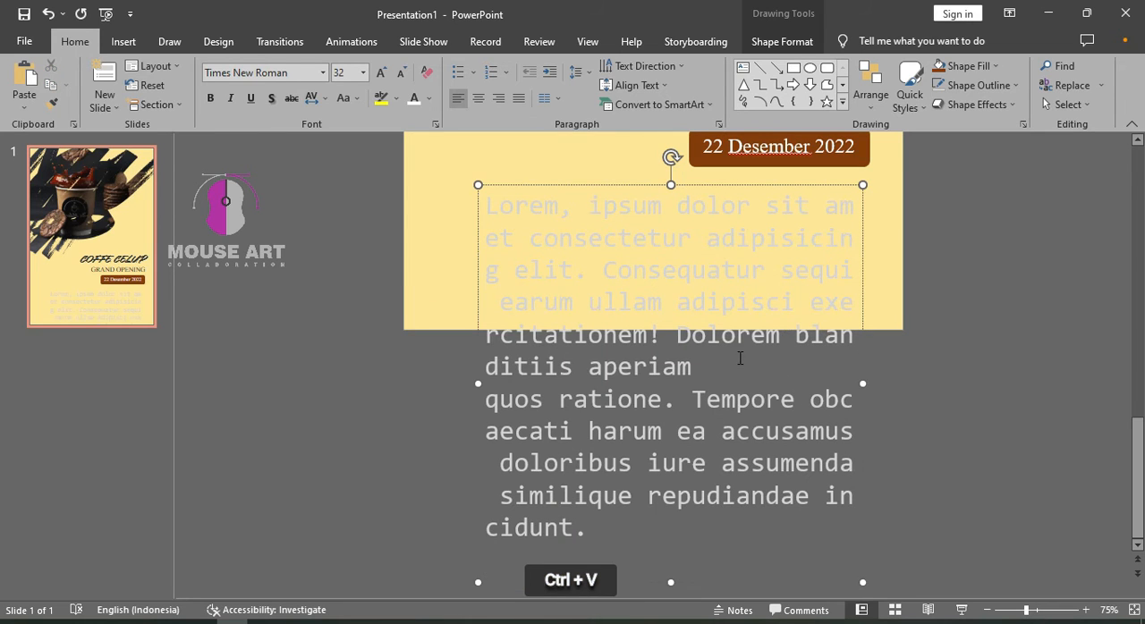
# Format the whole pasted paragraph at font size 12, right-aligned, in a dark font colour
pyautogui.hotkey('ctrl', 'a')
pyautogui.click(362, 73)
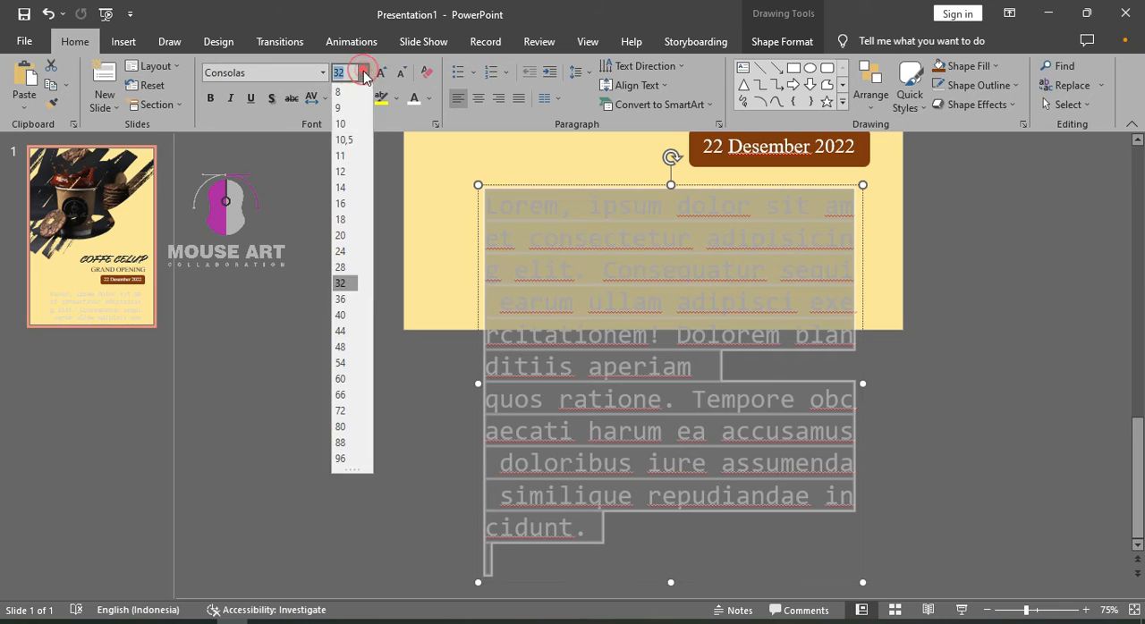
pyautogui.click(341, 172)
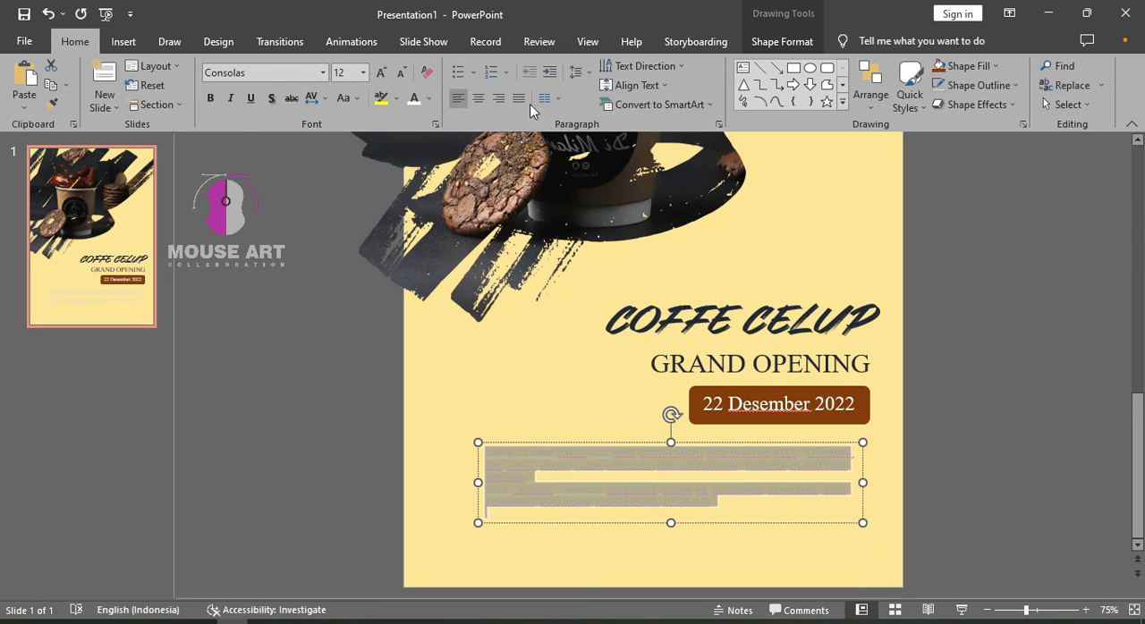
pyautogui.click(501, 102)
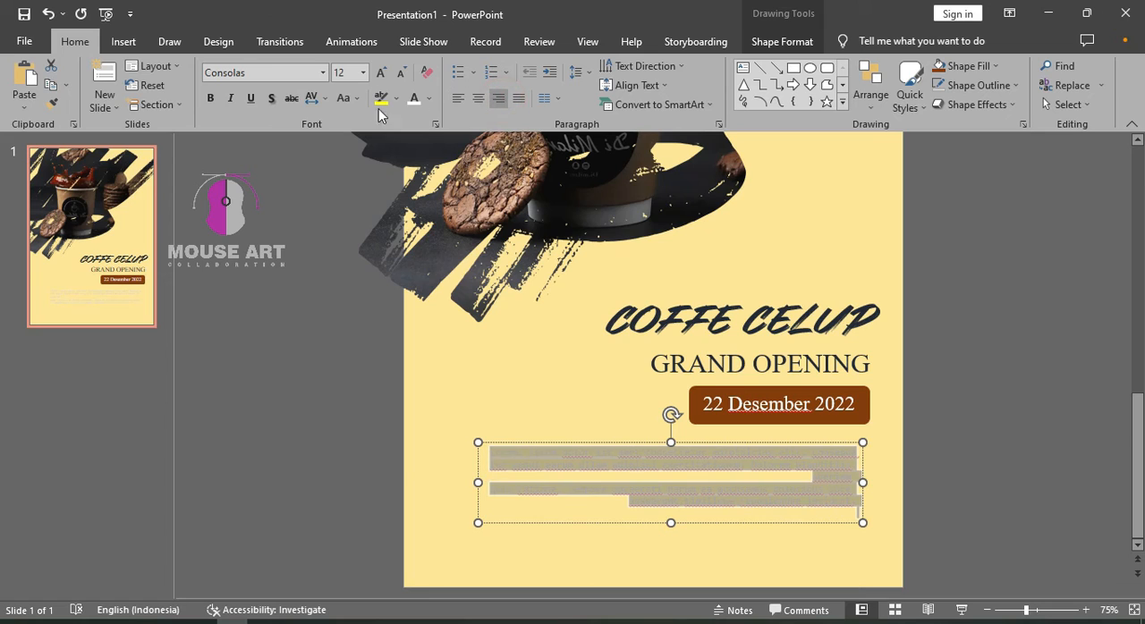
pyautogui.click(430, 100)
pyautogui.click(453, 197)
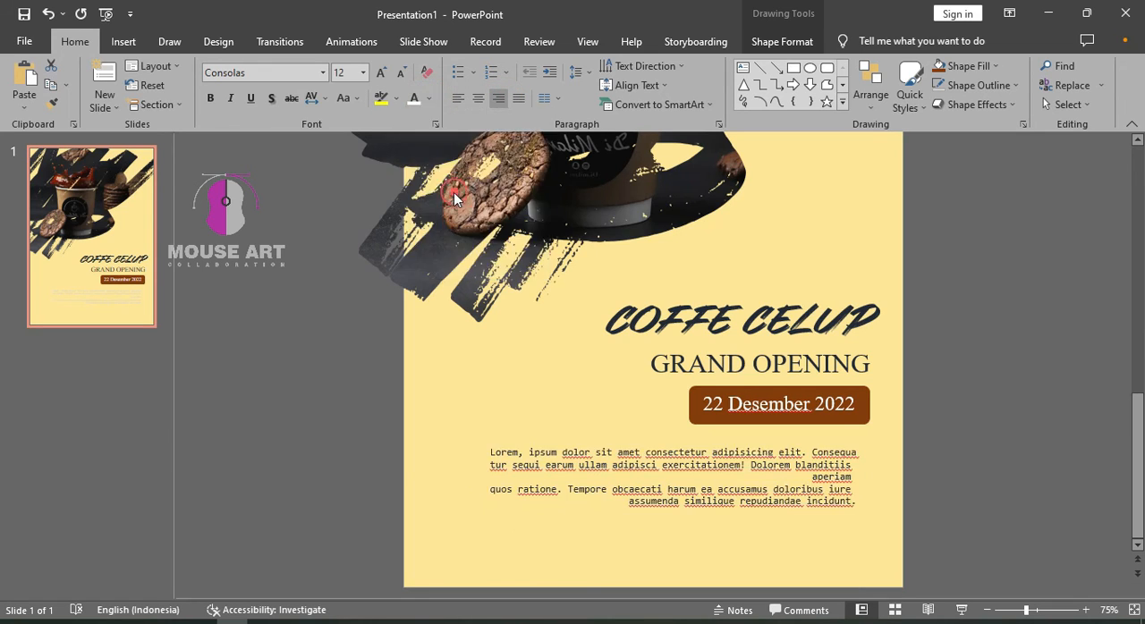
# Join the paragraph's two parts by removing the line break and the extra space between "aperiam" and "quos"
pyautogui.click(798, 480)
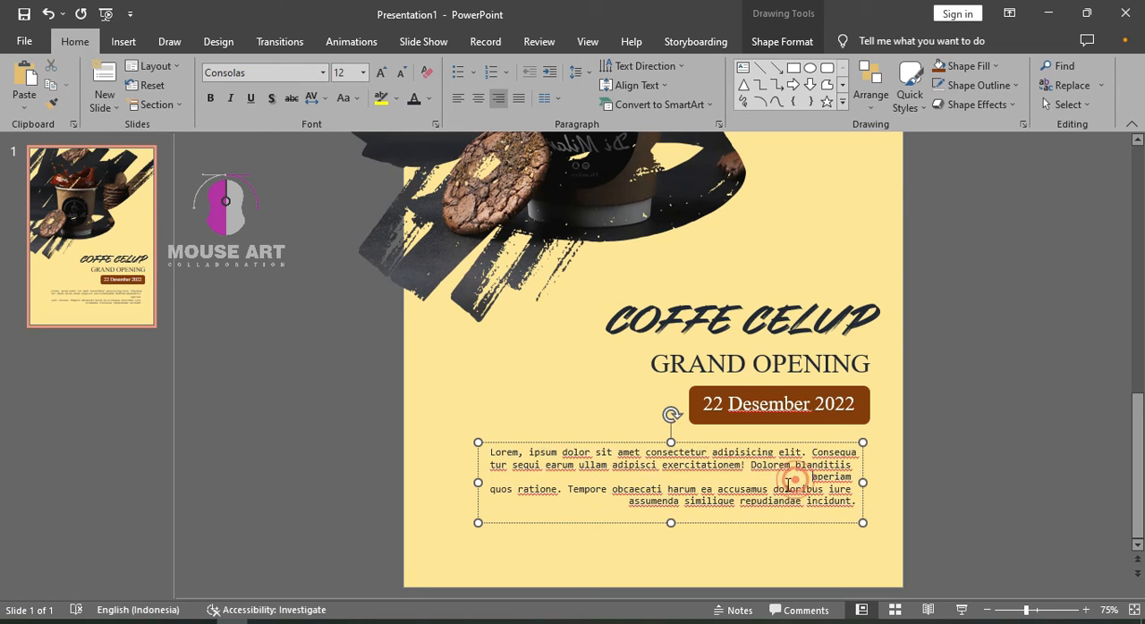
pyautogui.click(492, 489)
pyautogui.click(796, 478)
pyautogui.press('BackSpace')
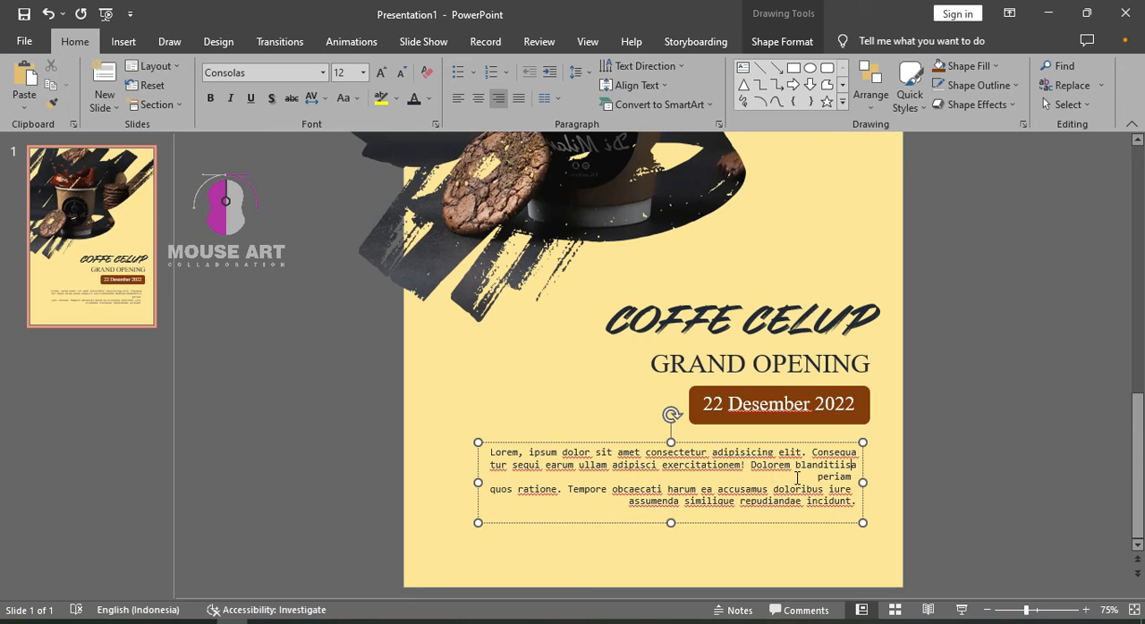
pyautogui.click(492, 491)
pyautogui.press('BackSpace')
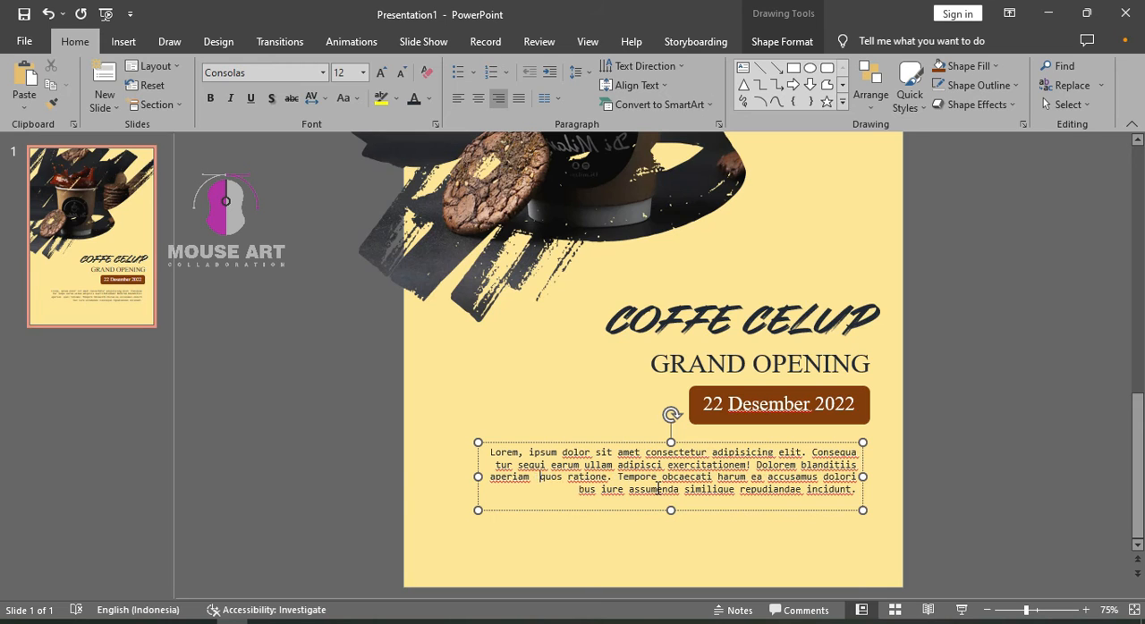
pyautogui.press('BackSpace')
pyautogui.click(1061, 373)
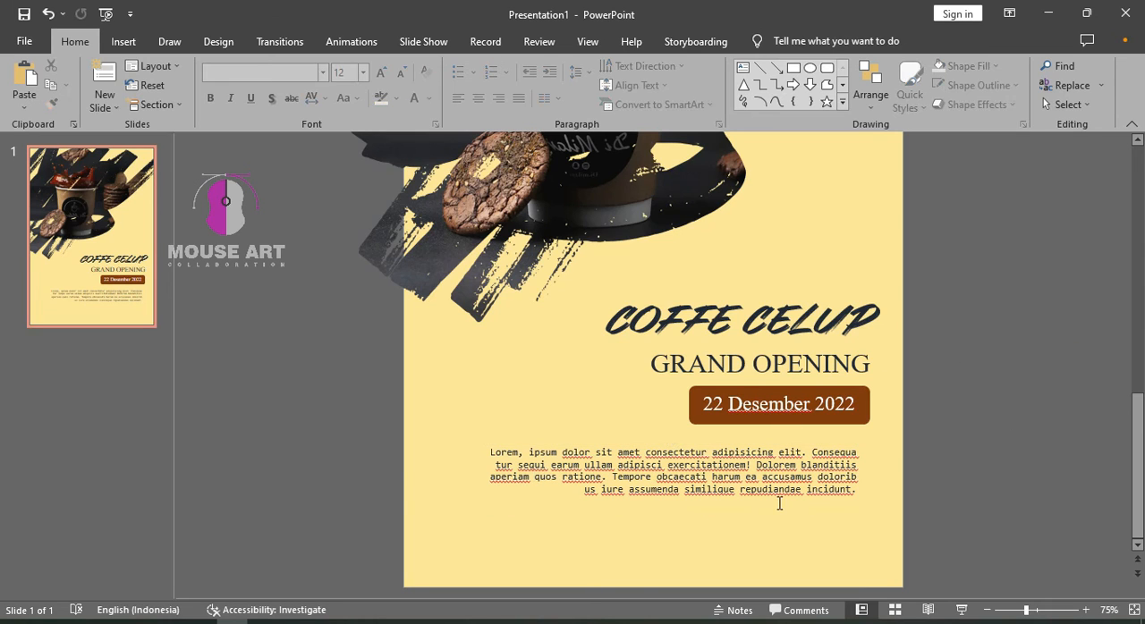
# Align the paragraph's right end with the GRAND OPENING text and check the poster in a full-screen slide show
pyautogui.click(778, 495)
pyautogui.moveTo(802, 442); pyautogui.dragTo(816, 445)
pyautogui.click(953, 399)
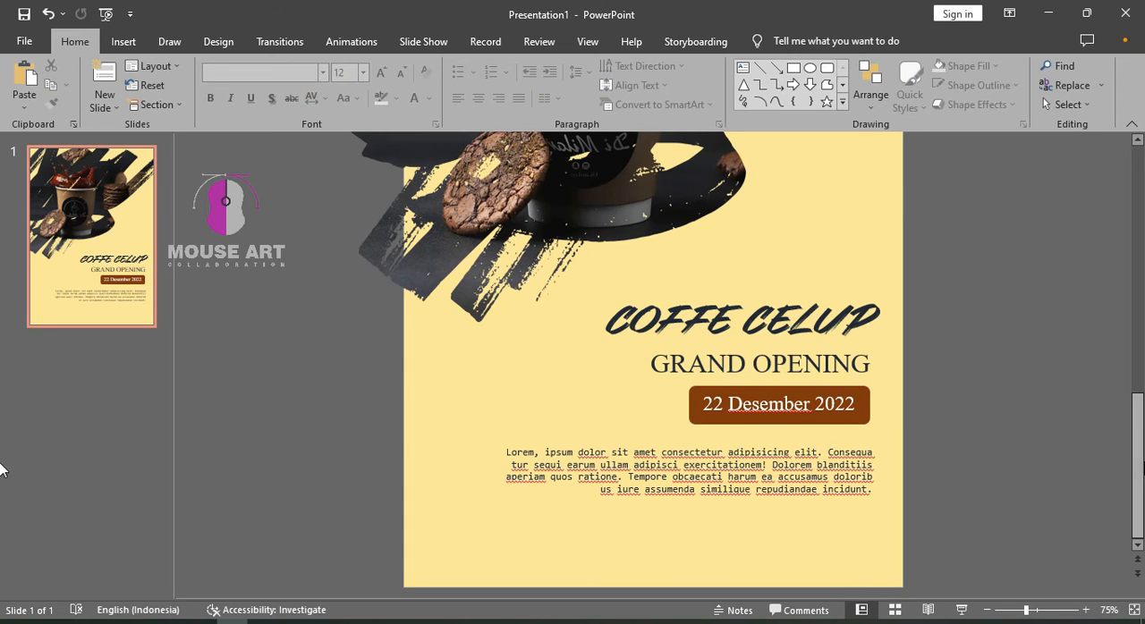
pyautogui.click(1133, 398)
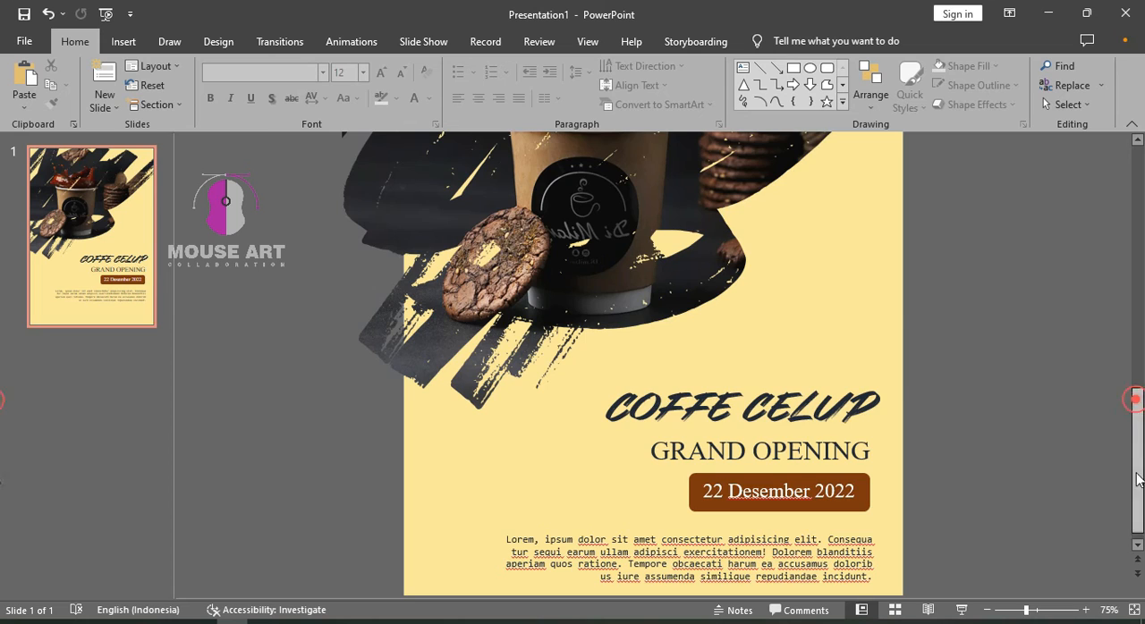
pyautogui.click(1136, 480)
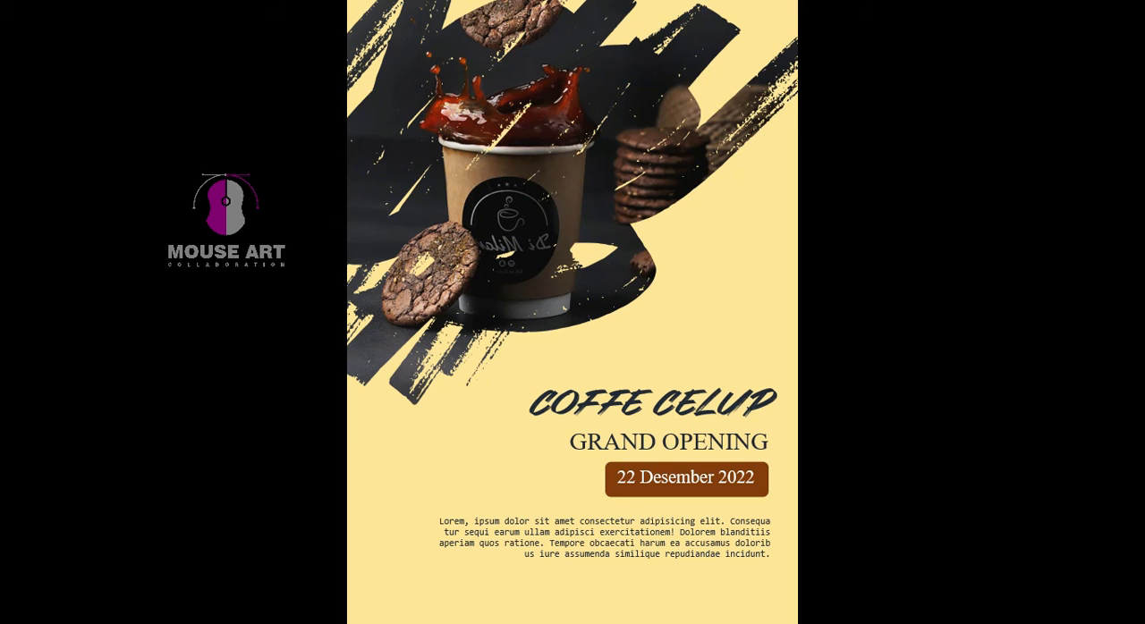
pyautogui.press('Escape')
# Duplicate the lorem ipsum text box and place the copy just below the original paragraph
pyautogui.click(820, 472)
pyautogui.hotkey('ctrl', 'd')
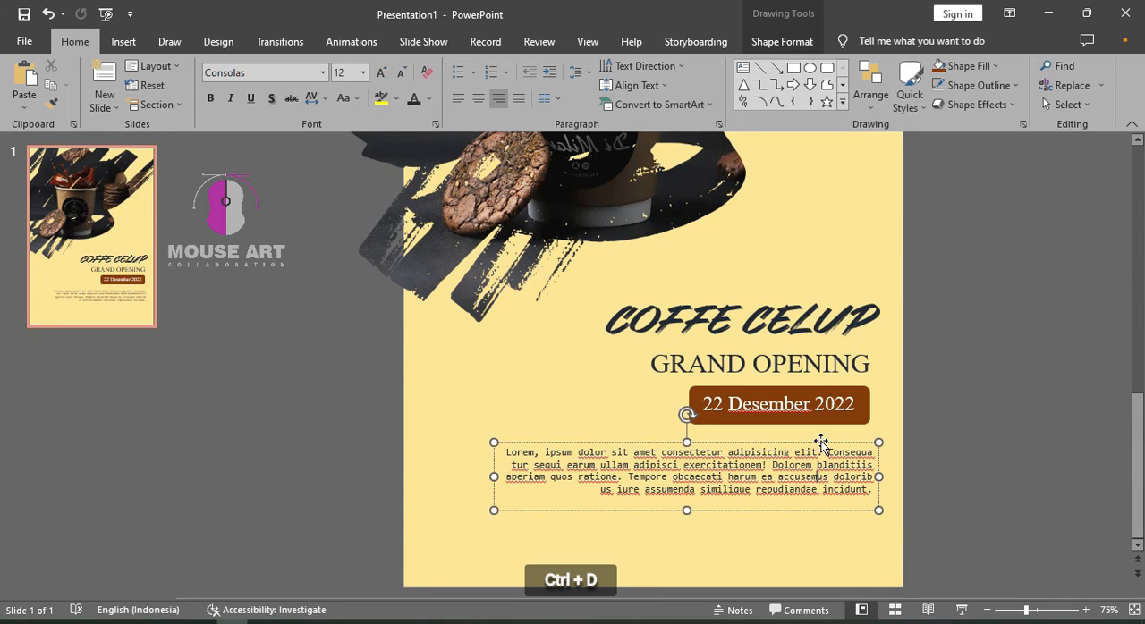
pyautogui.click(796, 443)
pyautogui.hotkey('ctrl', 'd')
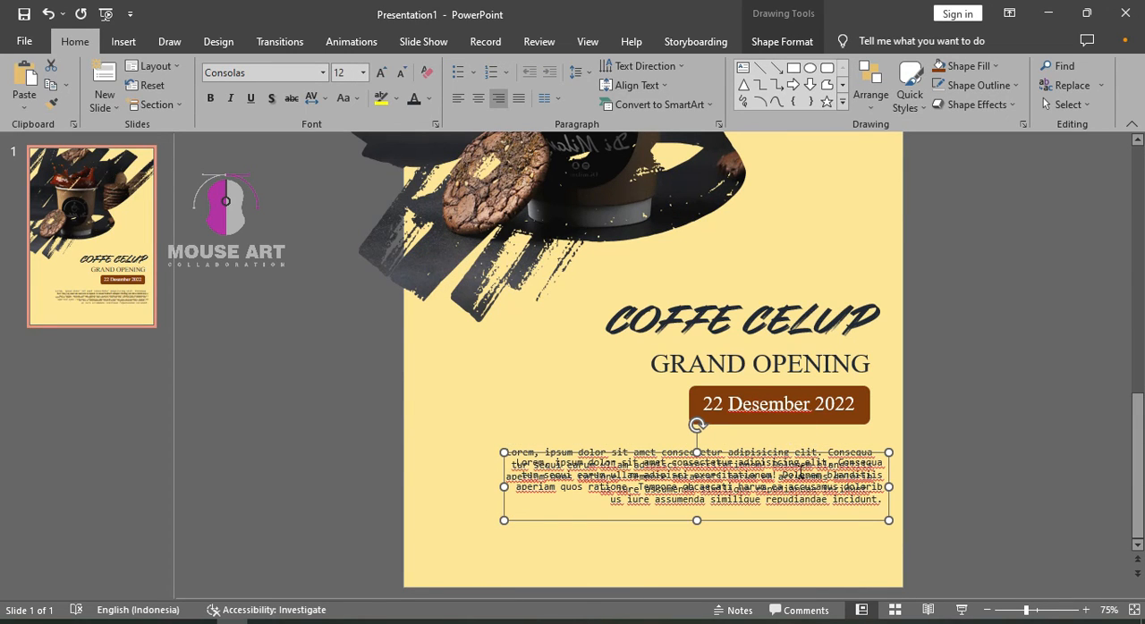
pyautogui.moveTo(805, 451); pyautogui.dragTo(808, 507)
pyautogui.tripleClick(807, 535)
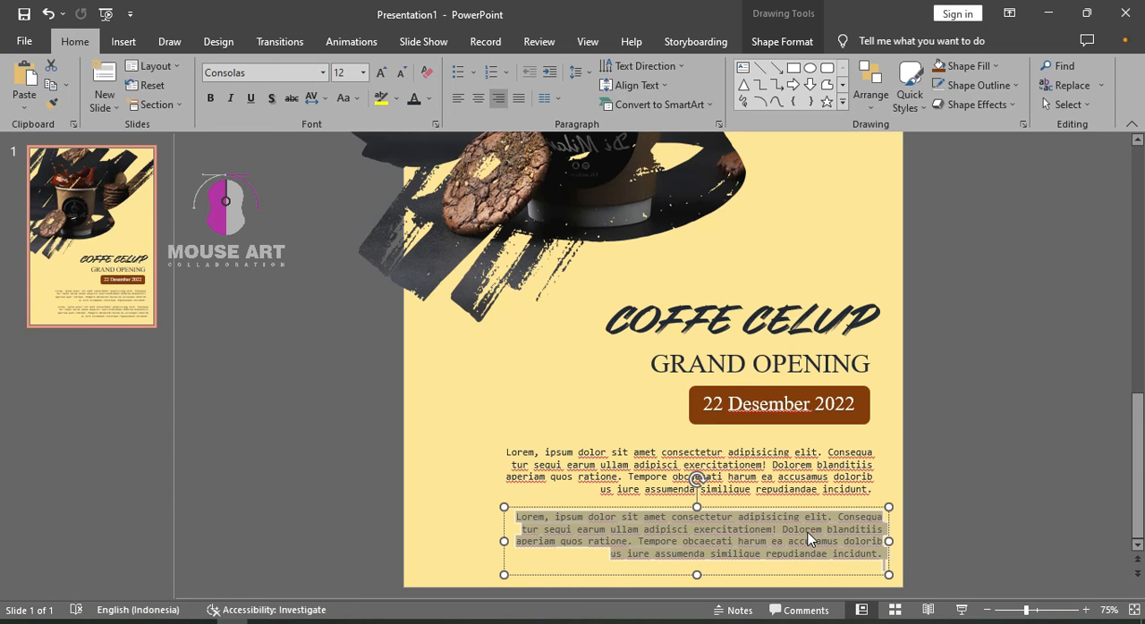
pyautogui.write('A')
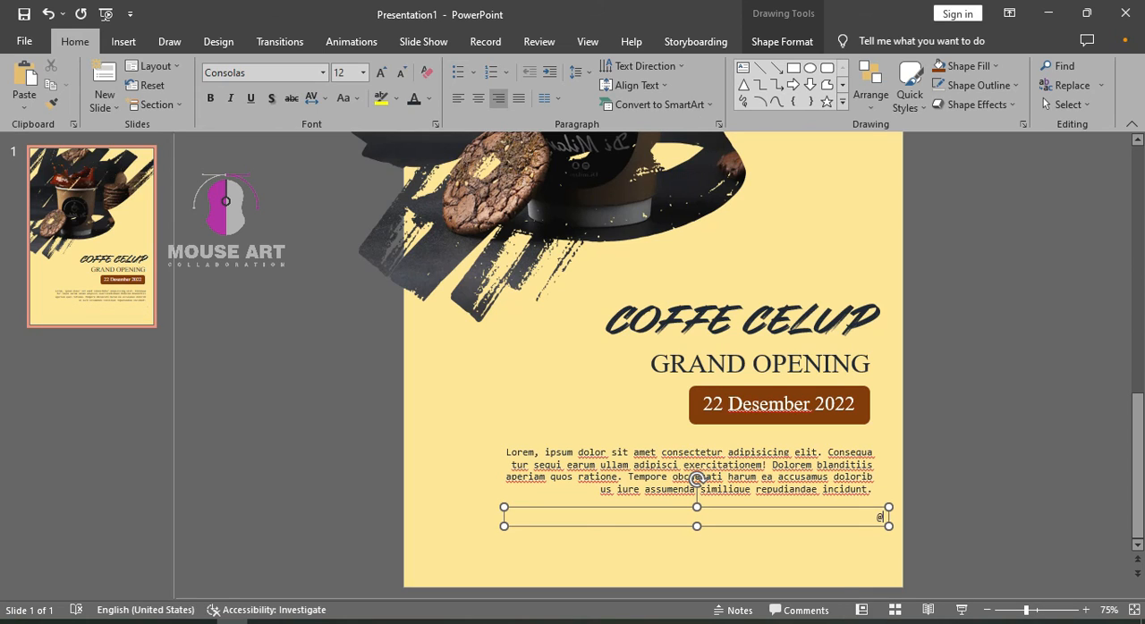
pyautogui.write('@instagr')
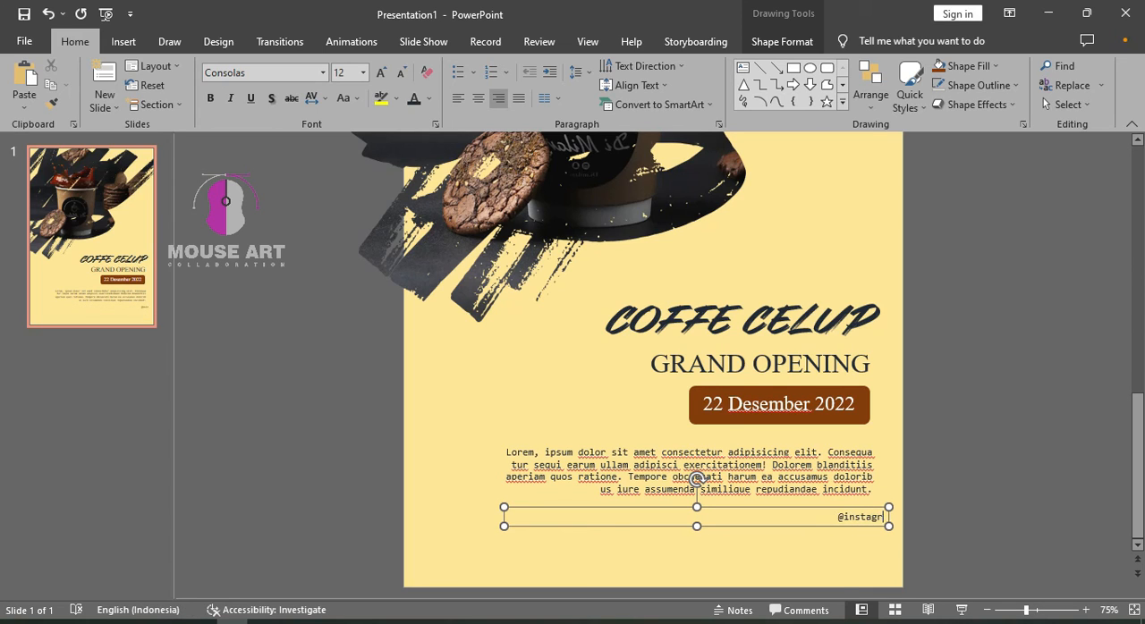
pyautogui.write('am')
pyautogui.doubleClick(869, 518)
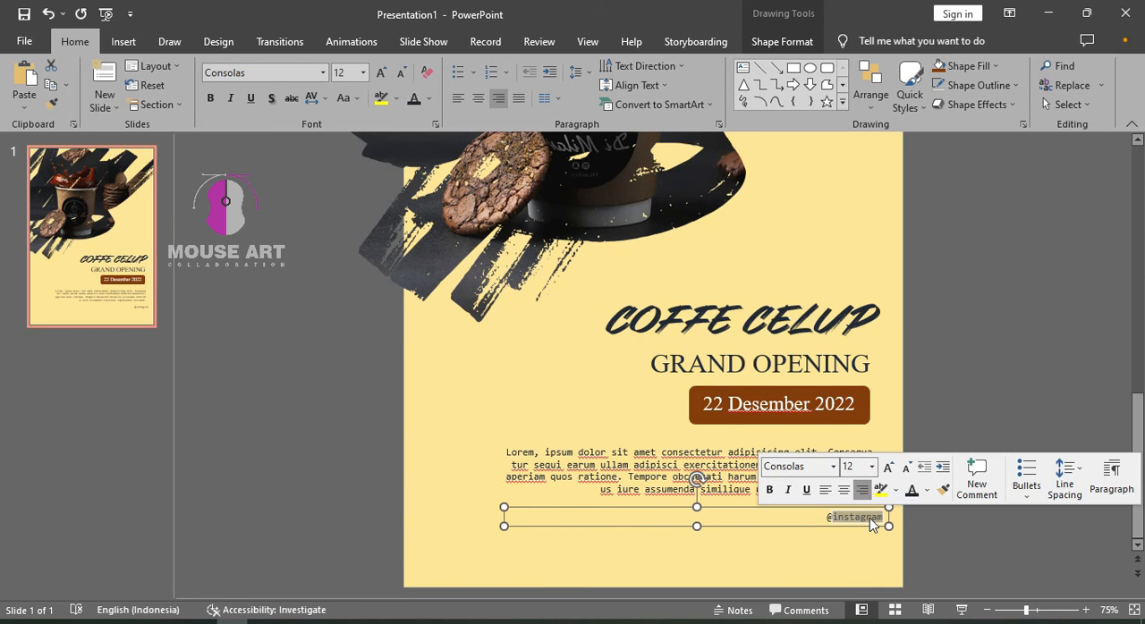
pyautogui.write('coffe.celup')
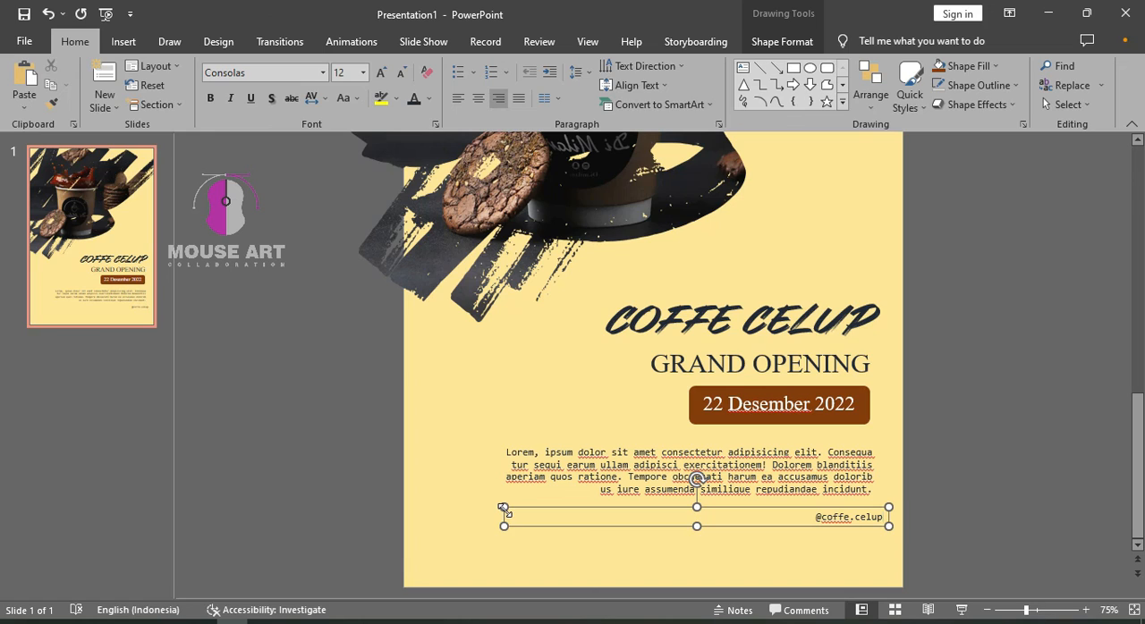
pyautogui.moveTo(503, 509); pyautogui.dragTo(806, 523)
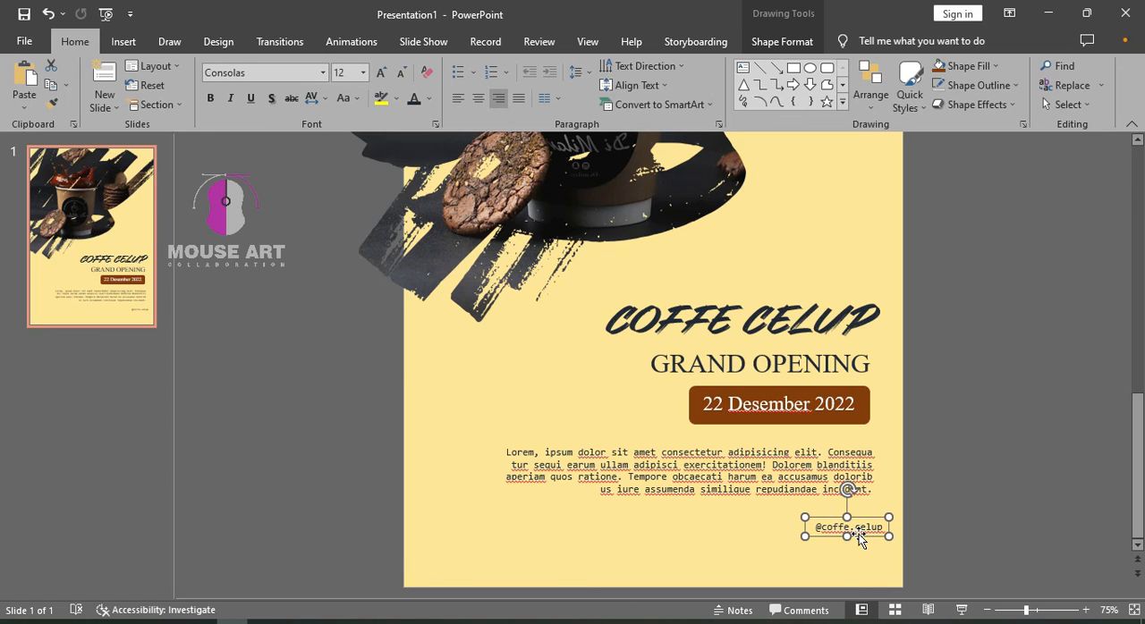
pyautogui.moveTo(858, 533); pyautogui.dragTo(846, 534)
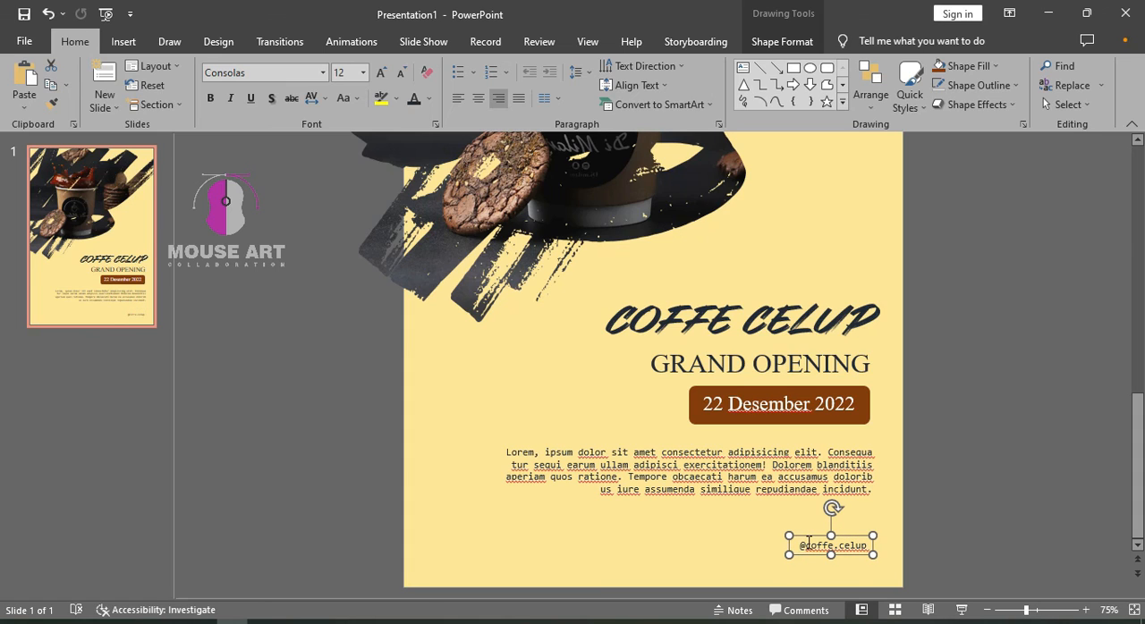
pyautogui.click(971, 510)
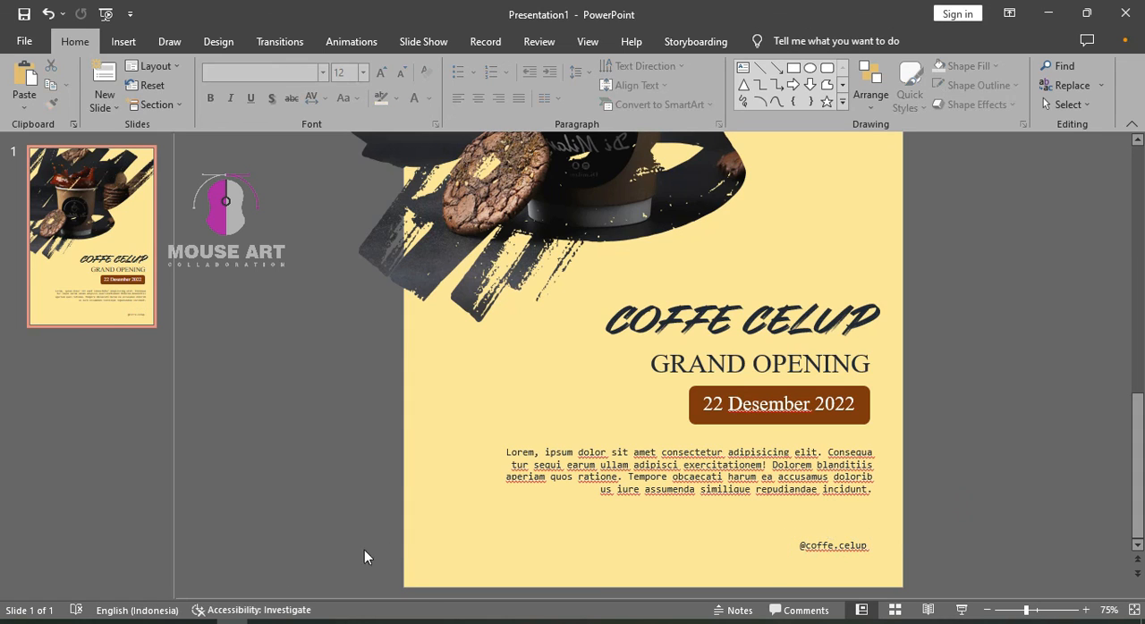
# Insert ig.png from the raw folder onto the poster and set the Instagram icon's height to 1 cm
pyautogui.click(108, 622)
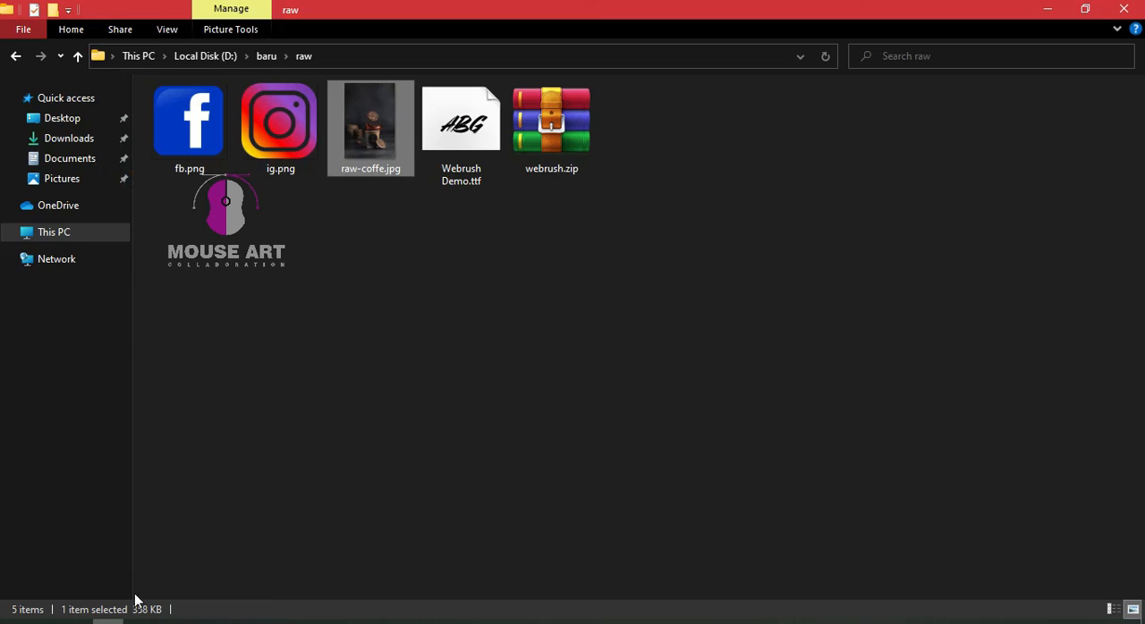
pyautogui.moveTo(282, 139); pyautogui.dragTo(400, 577)
pyautogui.moveTo(679, 538); pyautogui.dragTo(683, 541)
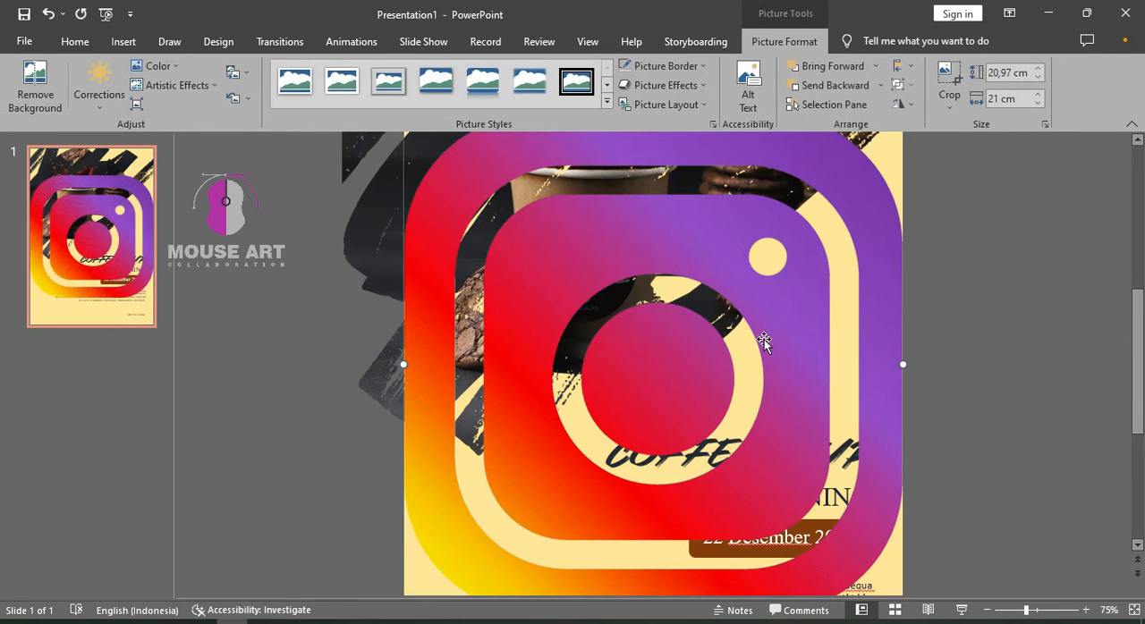
pyautogui.click(1007, 73)
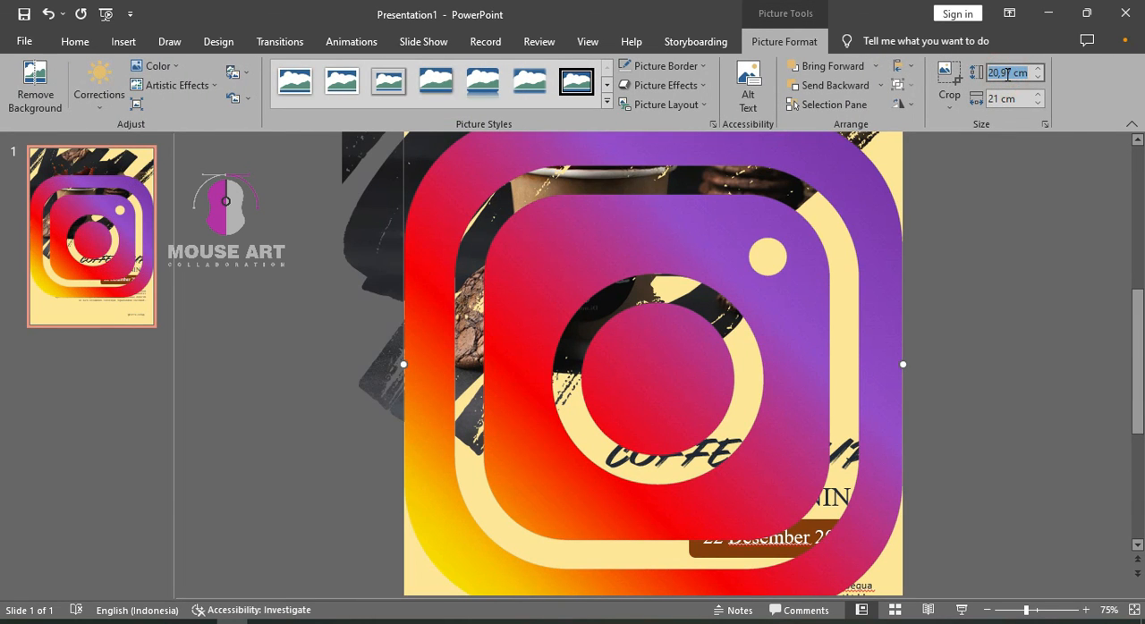
pyautogui.write('1')
pyautogui.press('Return')
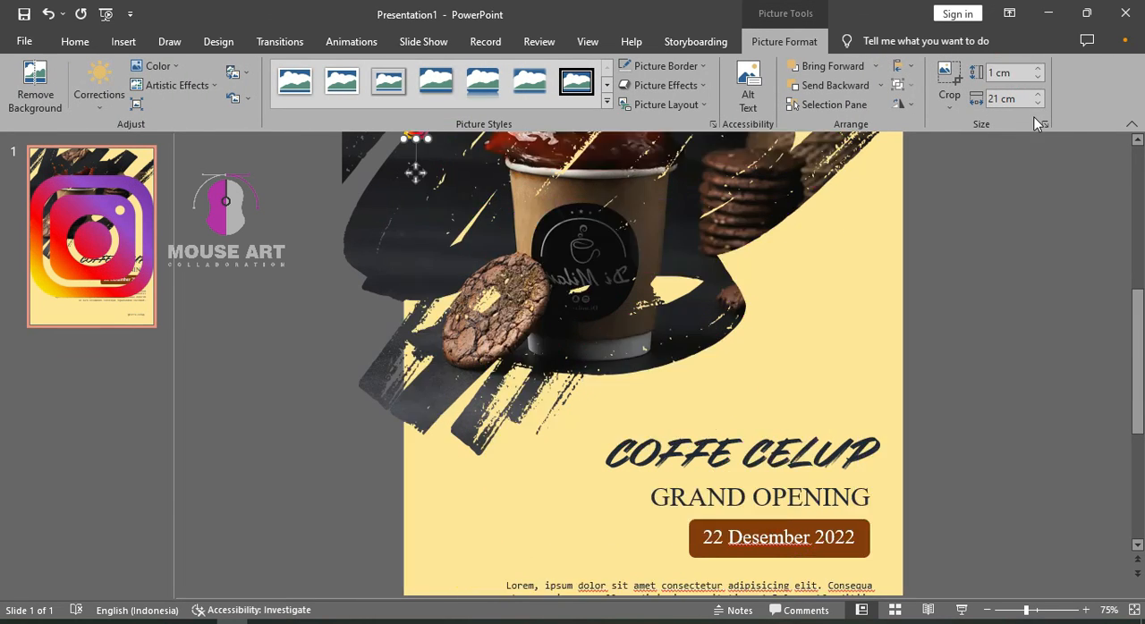
pyautogui.scroll(-1, 777, 307)
pyautogui.scroll(-2, 829, 432)
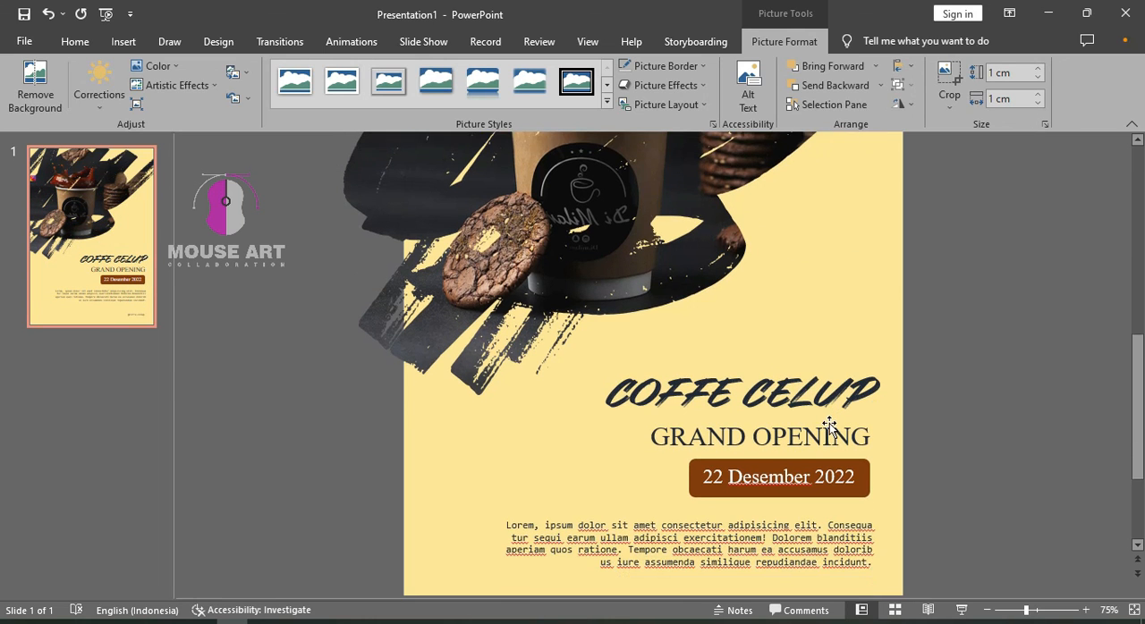
pyautogui.keyDown('ctrl'); pyautogui.scroll(-1, 694, 407); pyautogui.keyUp('ctrl')
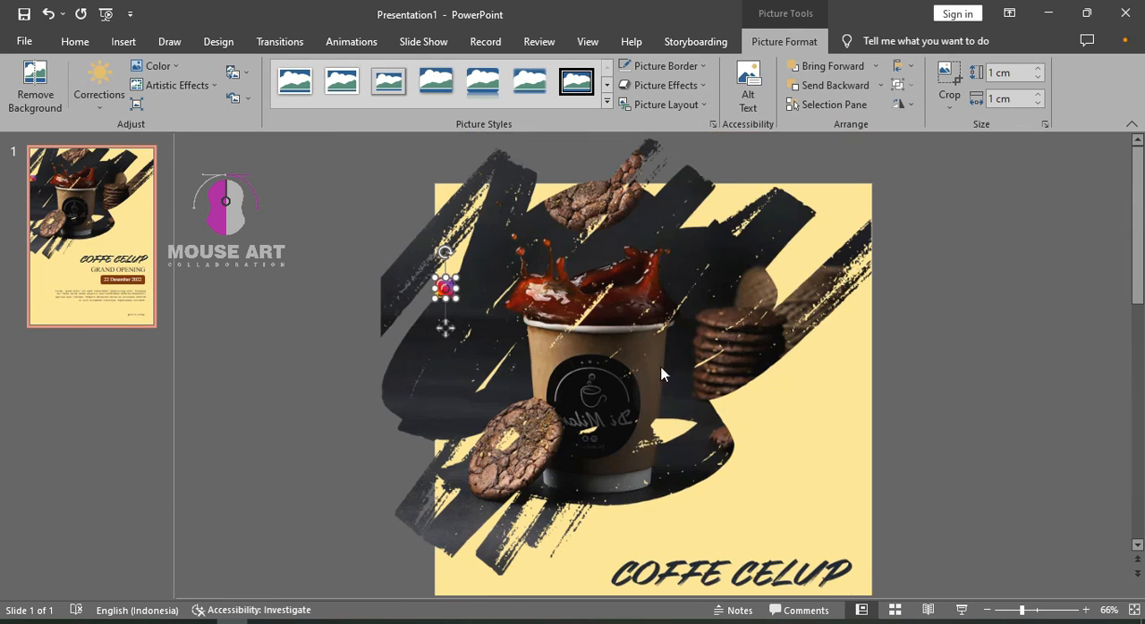
pyautogui.moveTo(445, 290); pyautogui.dragTo(645, 505)
pyautogui.moveTo(1140, 243); pyautogui.dragTo(1140, 465)
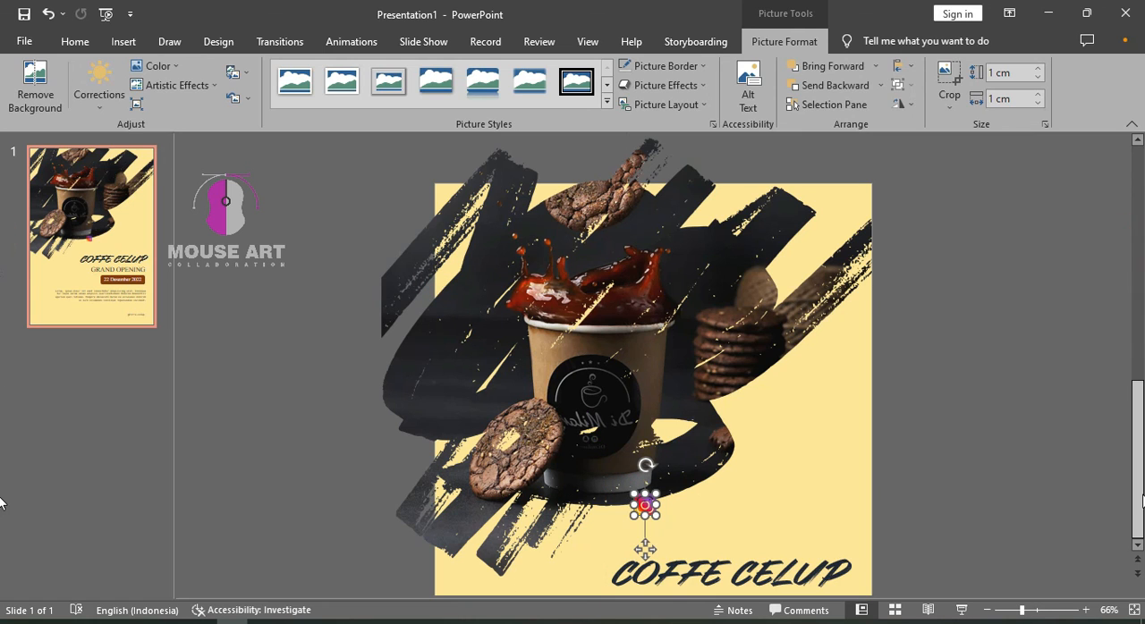
pyautogui.moveTo(645, 286); pyautogui.dragTo(762, 552)
pyautogui.click(897, 506)
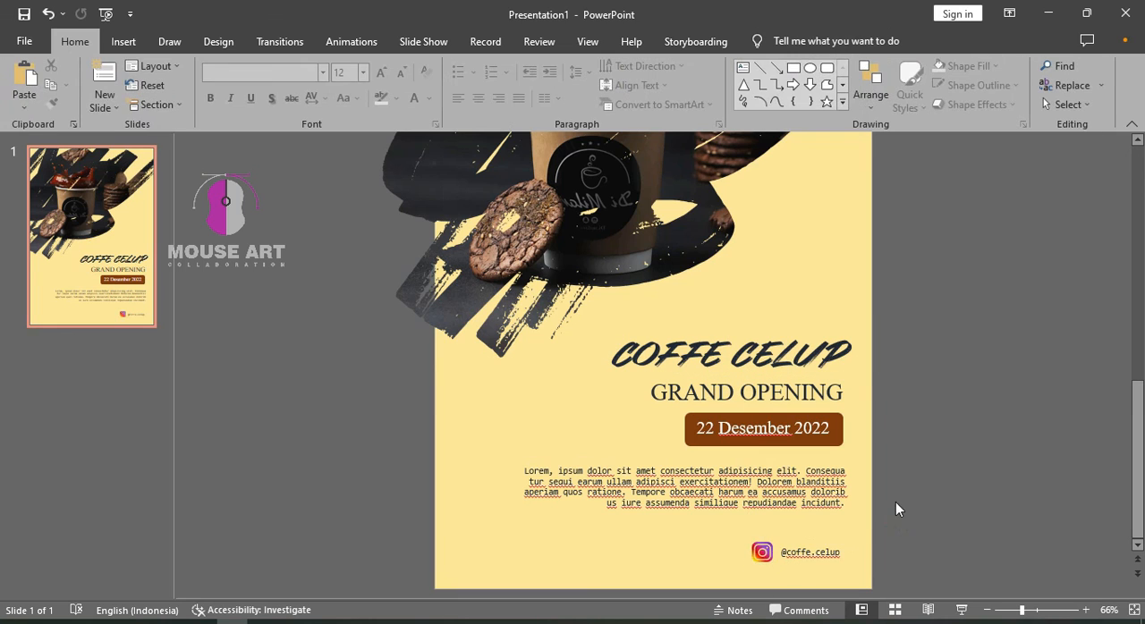
pyautogui.click(762, 552)
pyautogui.click(955, 508)
pyautogui.click(826, 545)
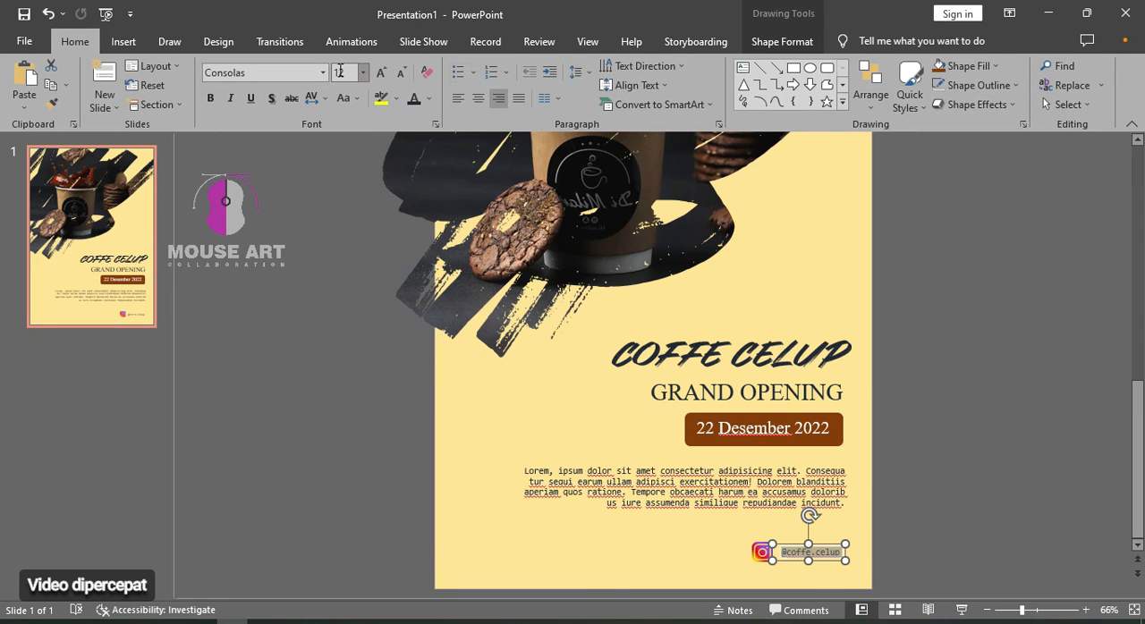
pyautogui.click(362, 72)
pyautogui.click(340, 200)
pyautogui.moveTo(849, 552); pyautogui.dragTo(623, 552)
pyautogui.click(923, 536)
pyautogui.click(826, 552)
pyautogui.click(1023, 450)
pyautogui.click(765, 554)
pyautogui.click(763, 554)
pyautogui.click(951, 497)
# Add a copy of the Instagram icon and handle to the left of the original pair, with the text coffe.celup
pyautogui.click(807, 548)
pyautogui.keyDown('shift'); pyautogui.click(760, 550); pyautogui.keyUp('shift')
pyautogui.click(617, 553)
pyautogui.click(710, 582)
# Insert fb.png from the raw folder onto the poster and set the Facebook icon's height to 1 cm
pyautogui.click(110, 623)
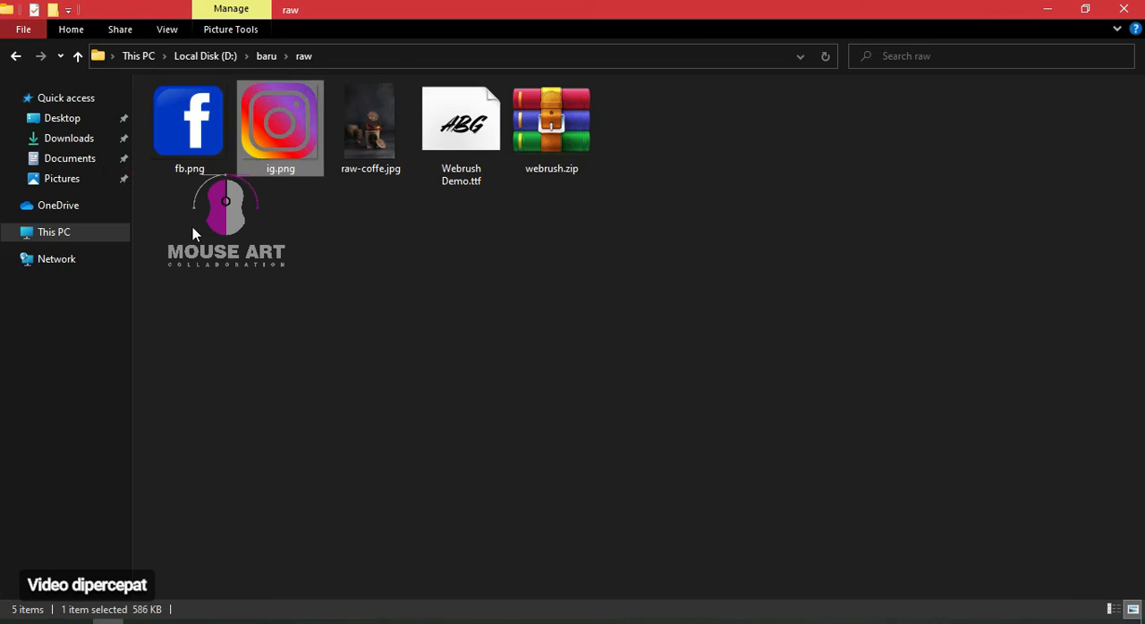
pyautogui.moveTo(188, 125); pyautogui.dragTo(655, 494)
pyautogui.click(1012, 74)
pyautogui.write('1')
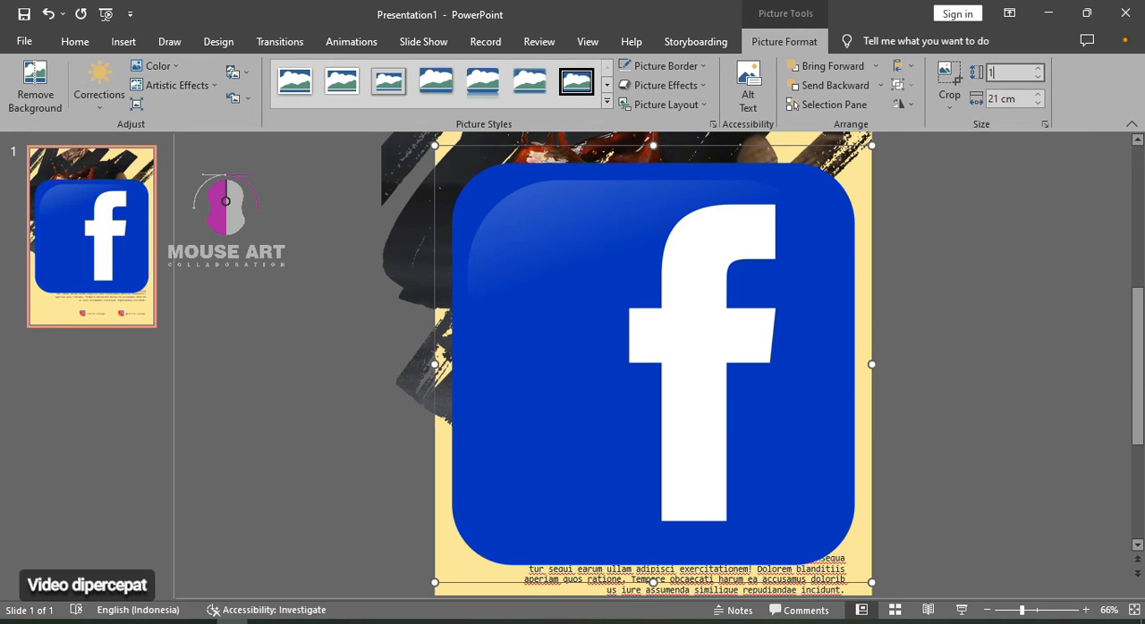
pyautogui.press('Return')
# Replace the copied Instagram icon beside coffe.celup with the Facebook icon
pyautogui.moveTo(450, 158); pyautogui.dragTo(620, 561)
pyautogui.moveTo(1136, 335); pyautogui.dragTo(1135, 428)
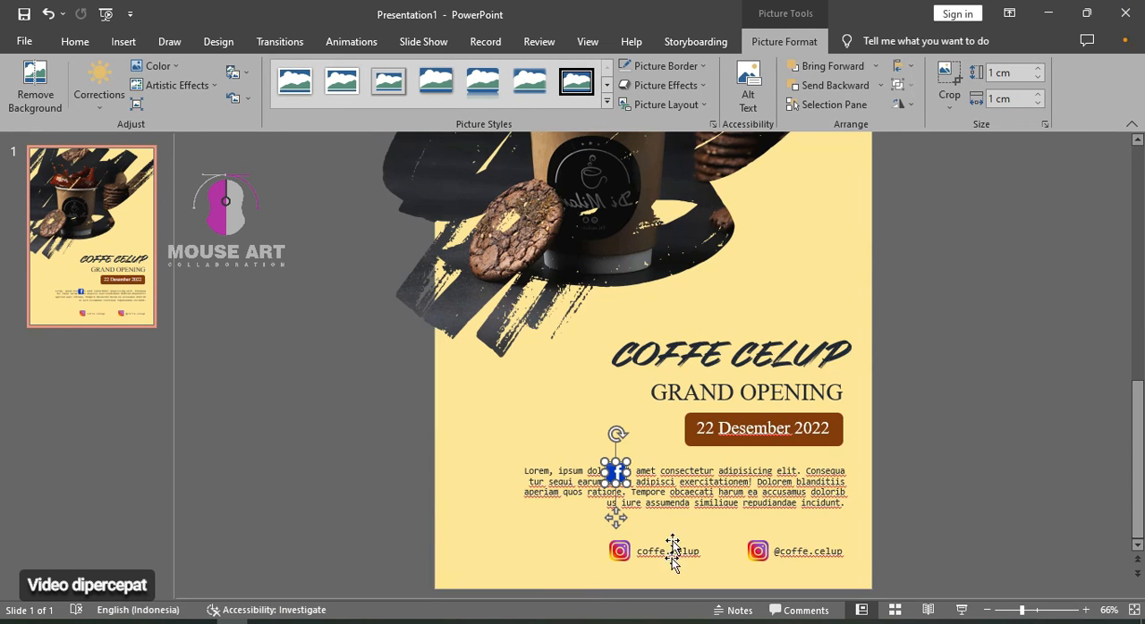
pyautogui.moveTo(613, 474); pyautogui.dragTo(621, 551)
pyautogui.rightClick(621, 551)
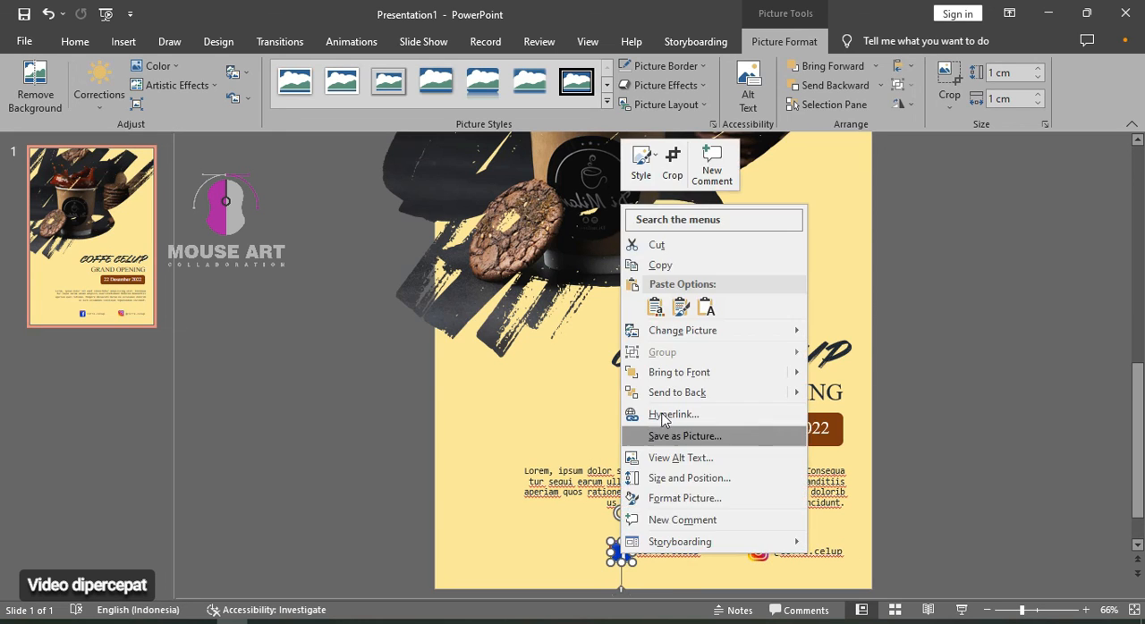
pyautogui.press('Escape')
pyautogui.click(625, 552)
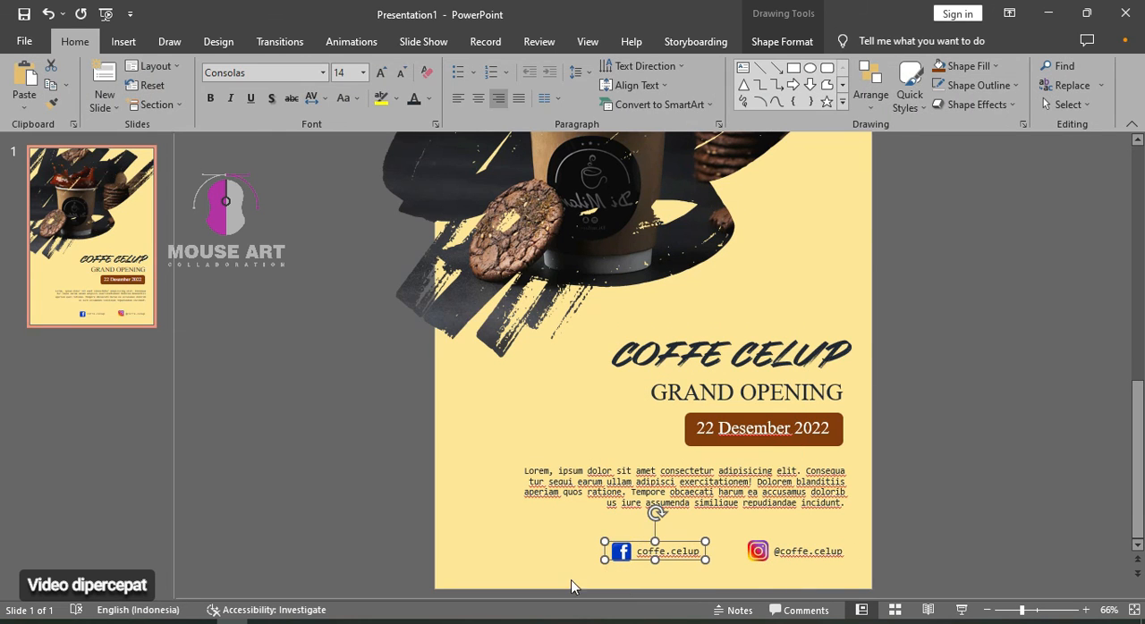
# Narrow the coffe.celup text box to fit its text and shift it and the Facebook icon slightly right, closer to the Instagram pair
pyautogui.moveTo(604, 541); pyautogui.dragTo(631, 545)
pyautogui.moveTo(706, 562); pyautogui.dragTo(688, 542)
pyautogui.moveTo(621, 555); pyautogui.dragTo(631, 554)
pyautogui.click(934, 458)
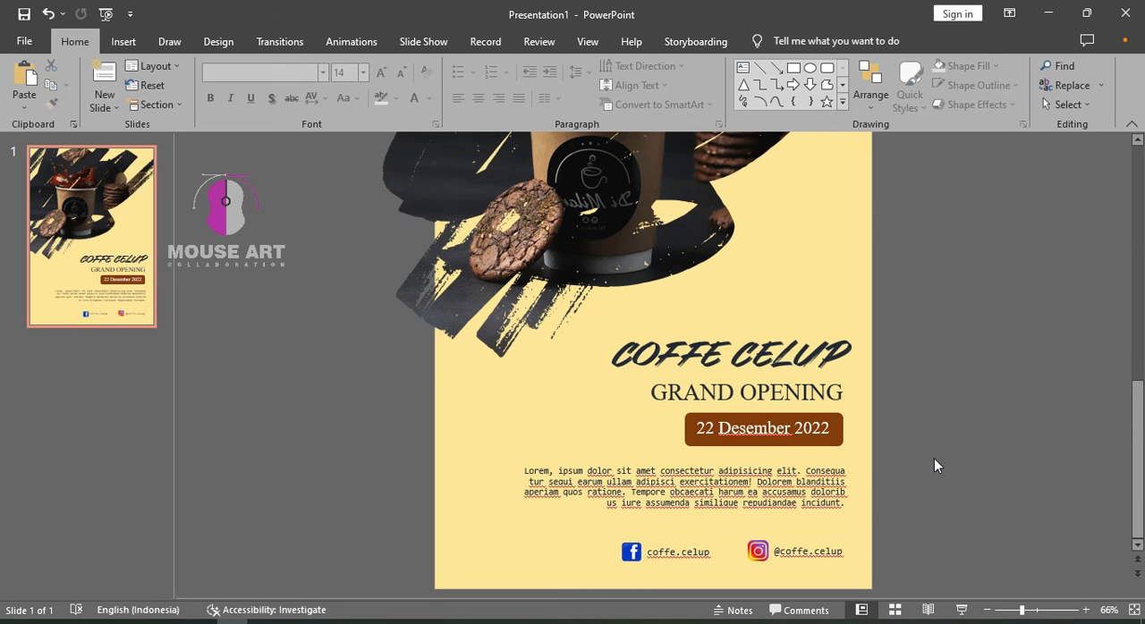
# Start the slide show to view the poster full screen
pyautogui.scroll(1, 933, 458)
pyautogui.scroll(-1, 934, 457)
pyautogui.click(960, 609)
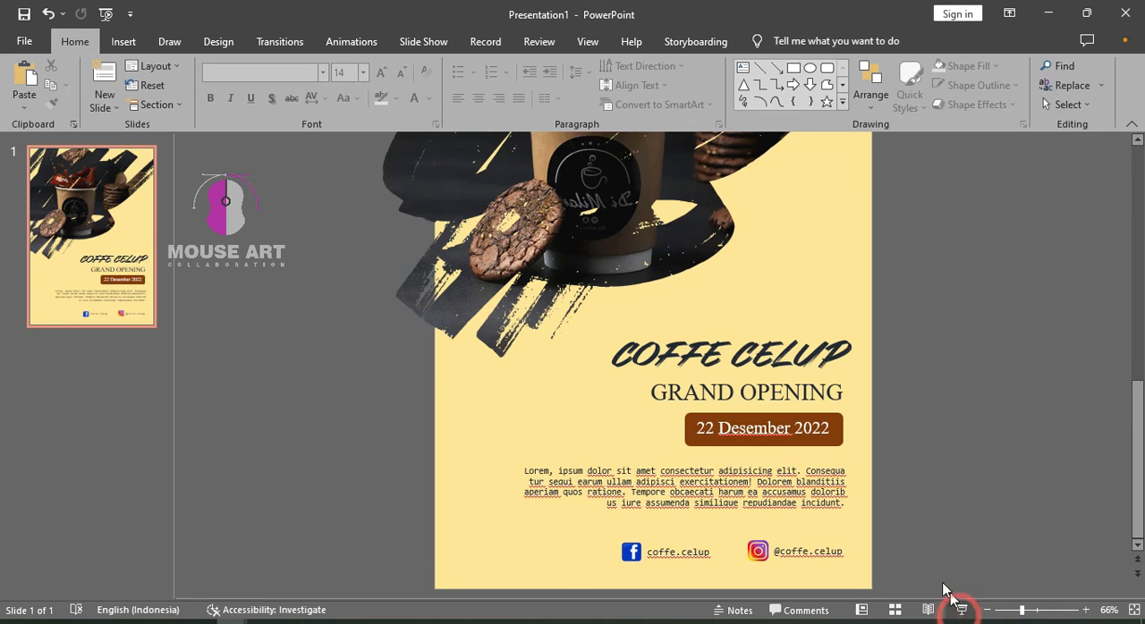